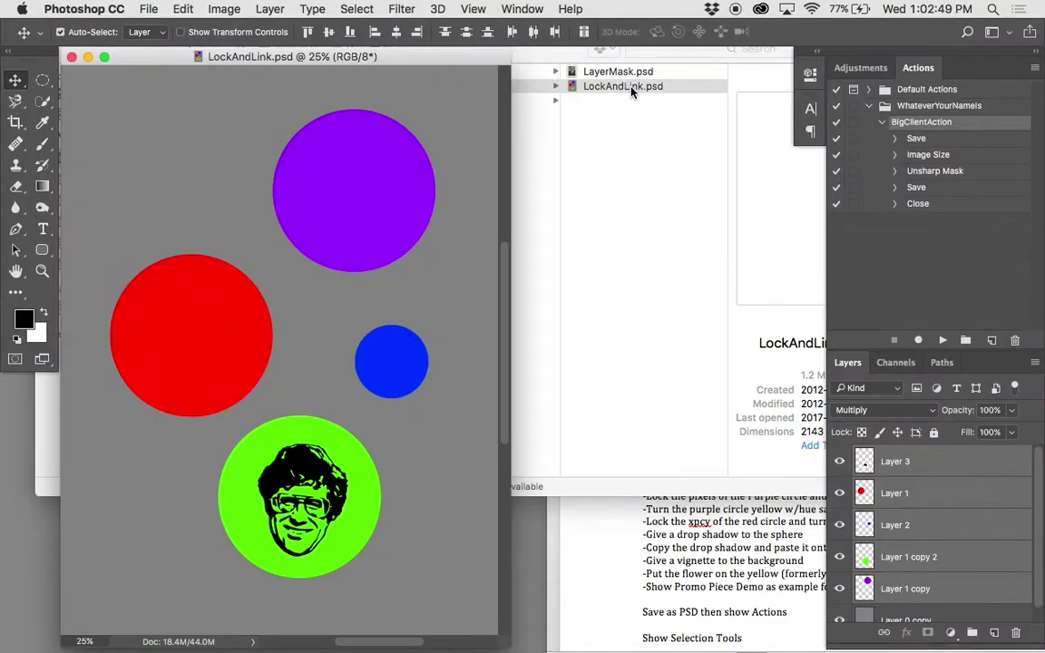
- Switch LockAndLink.psd to full-screen mode and select only Layer 3
{"action": "key", "text": "f"}
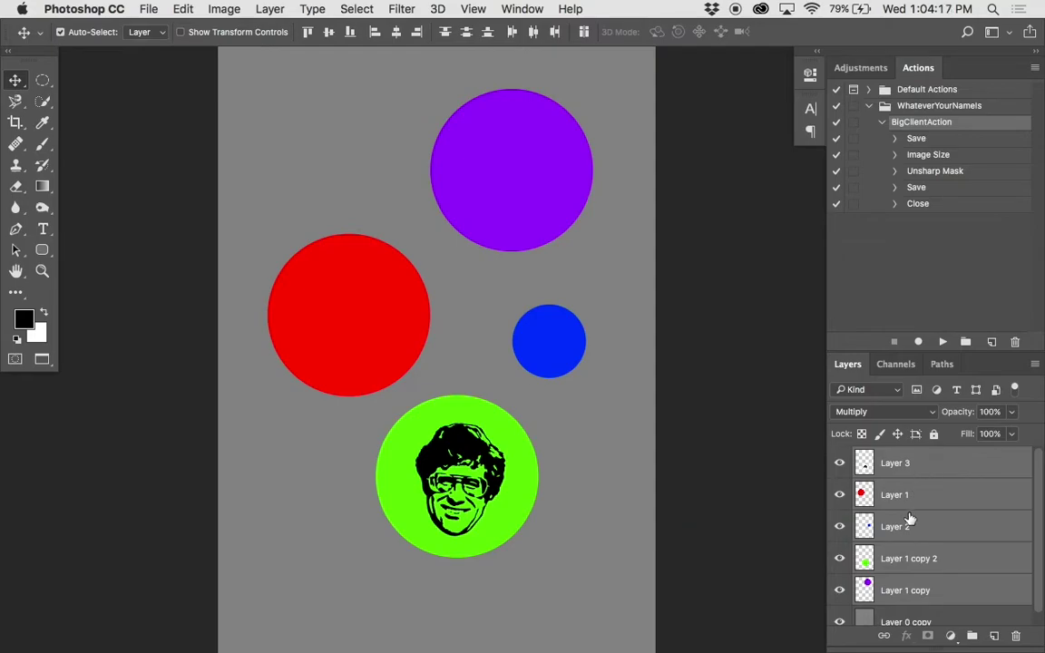
{"action": "left_click", "coordinate": [909, 462]}
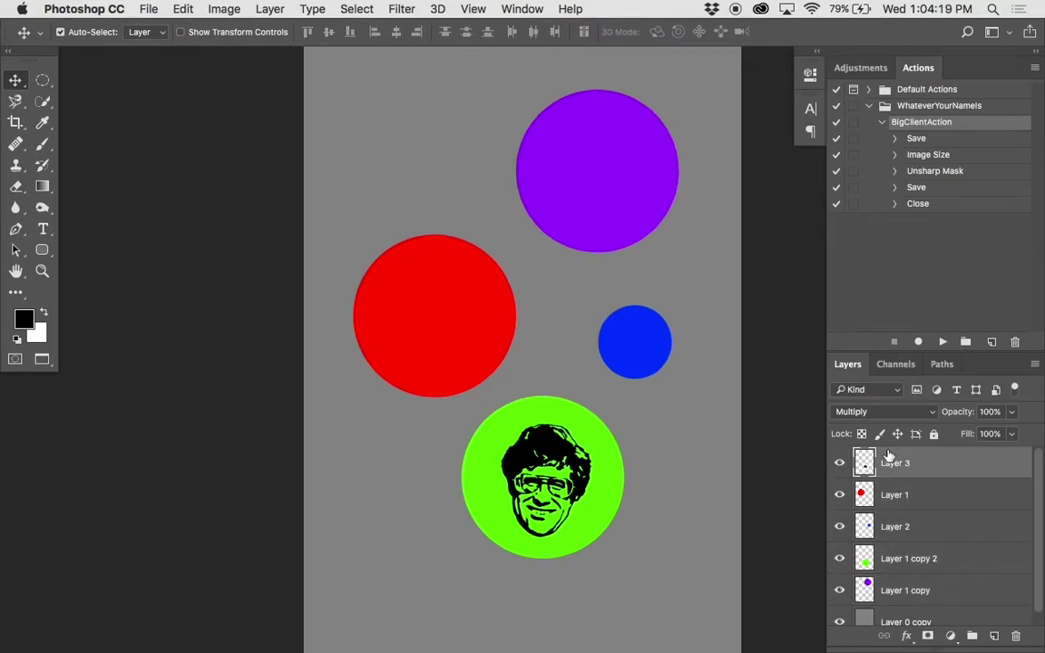
- Hide and show Layer 3, Layer 1 and Layer 2 in turn to identify what each layer contains
{"action": "left_click", "coordinate": [840, 463]}
{"action": "left_click", "coordinate": [840, 463]}
{"action": "left_click", "coordinate": [840, 462]}
{"action": "left_click", "coordinate": [840, 463]}
{"action": "left_click", "coordinate": [840, 494]}
{"action": "left_click", "coordinate": [840, 495]}
{"action": "left_click", "coordinate": [840, 526]}
{"action": "left_click", "coordinate": [840, 526]}
{"action": "left_click", "coordinate": [840, 526]}
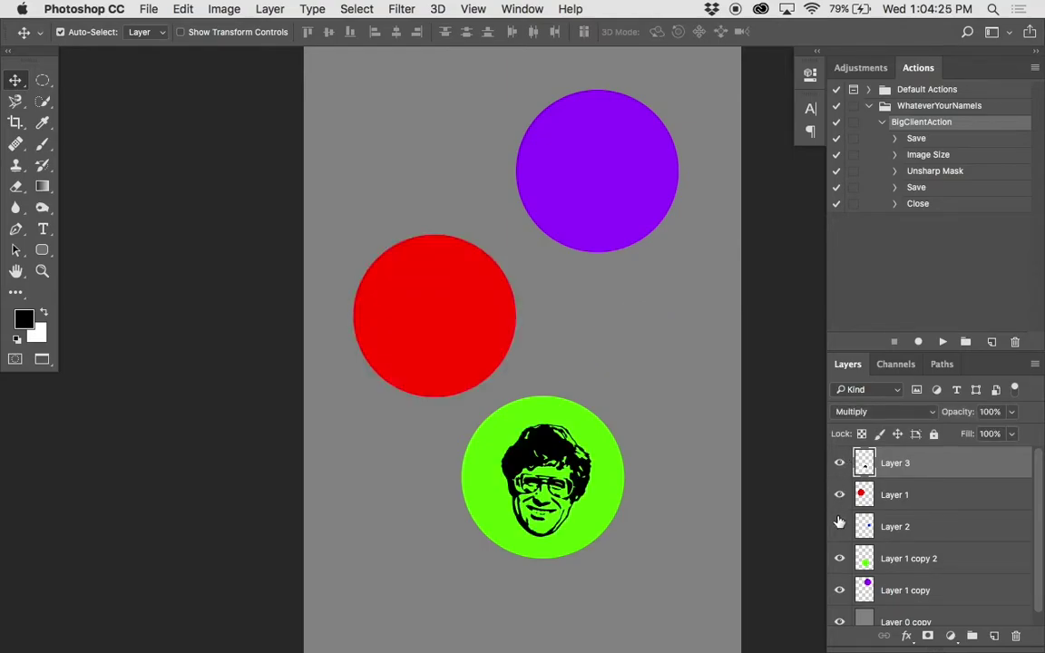
{"action": "left_click", "coordinate": [840, 526]}
- Lock the position of Layer 2 and try to move its blue circle with Auto-Select off
{"action": "left_click", "coordinate": [911, 529]}
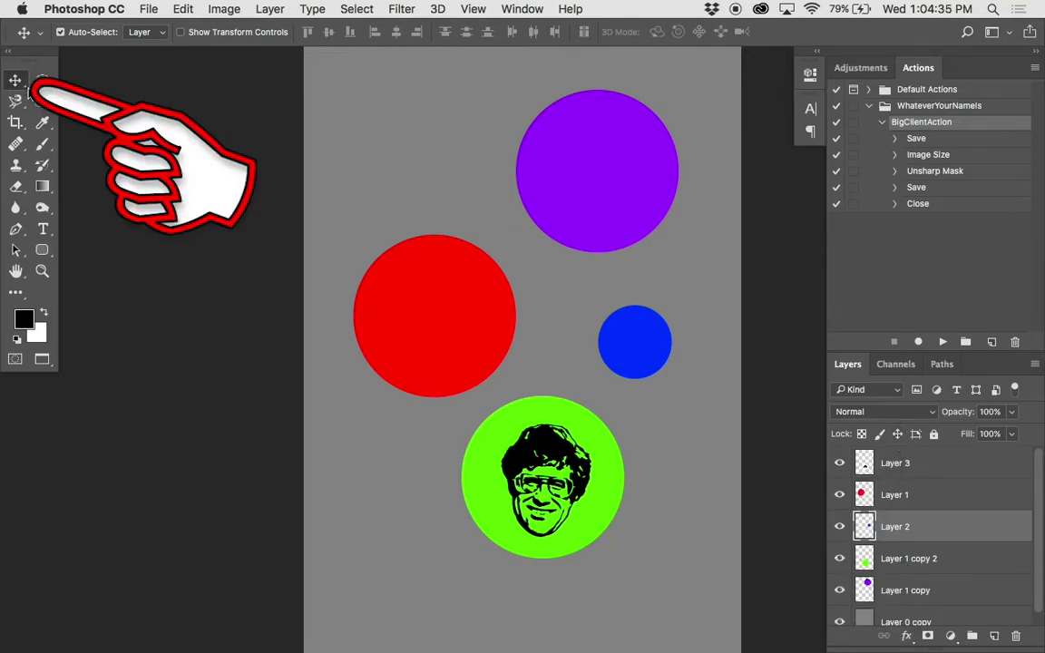
{"action": "left_click", "coordinate": [897, 433]}
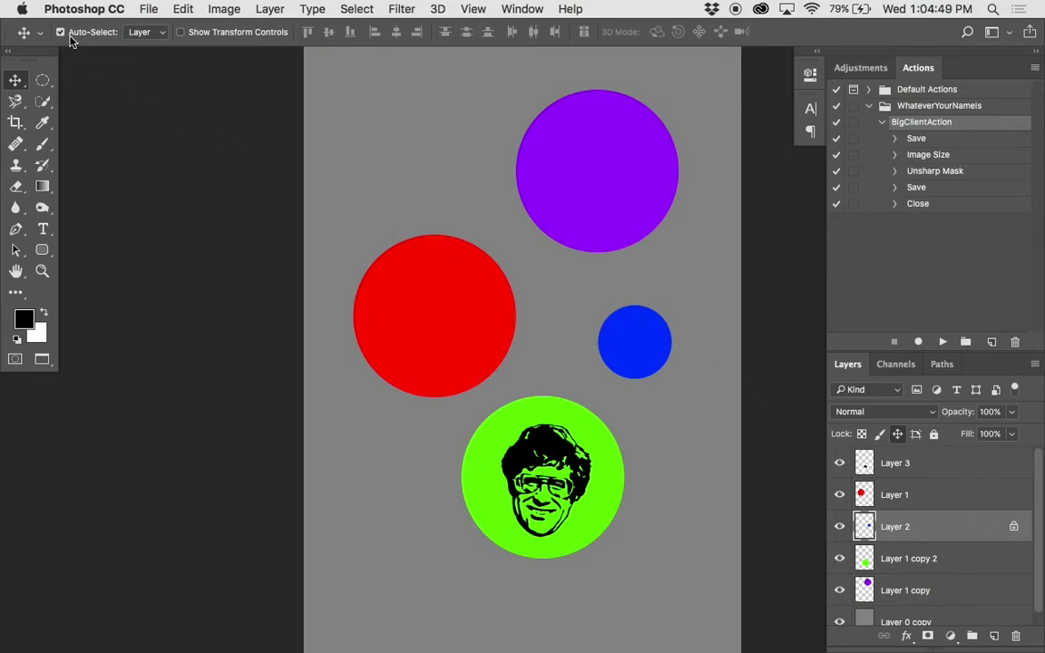
{"action": "left_click", "coordinate": [644, 304]}
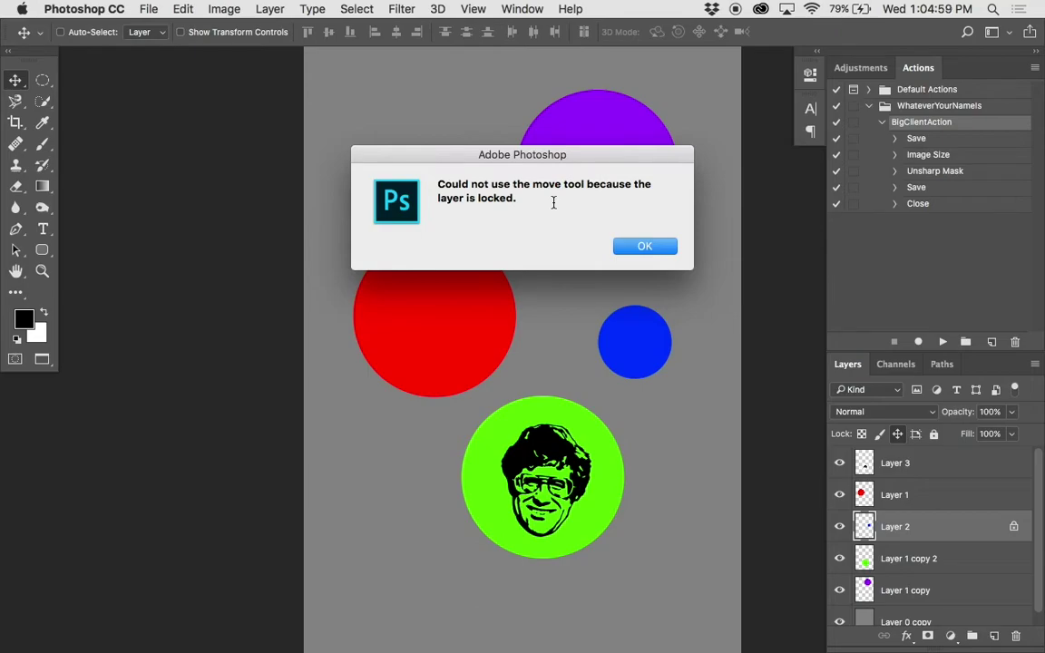
{"action": "left_click", "coordinate": [666, 245]}
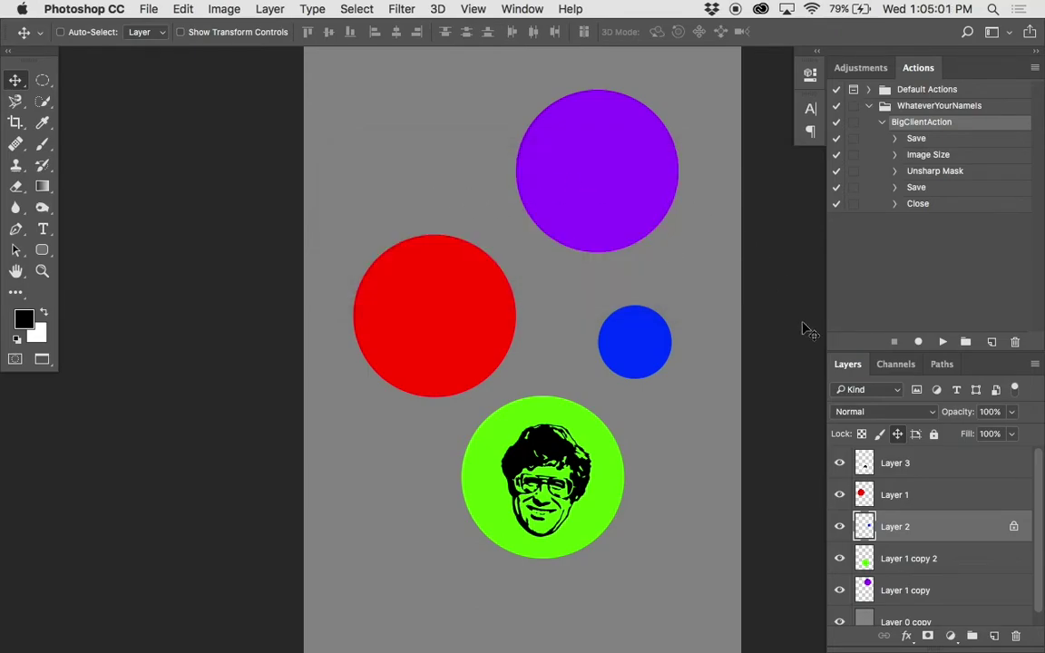
- Select Layer 1 and reposition the red circle slightly up and to the left with the Move tool
{"action": "left_click", "coordinate": [941, 494]}
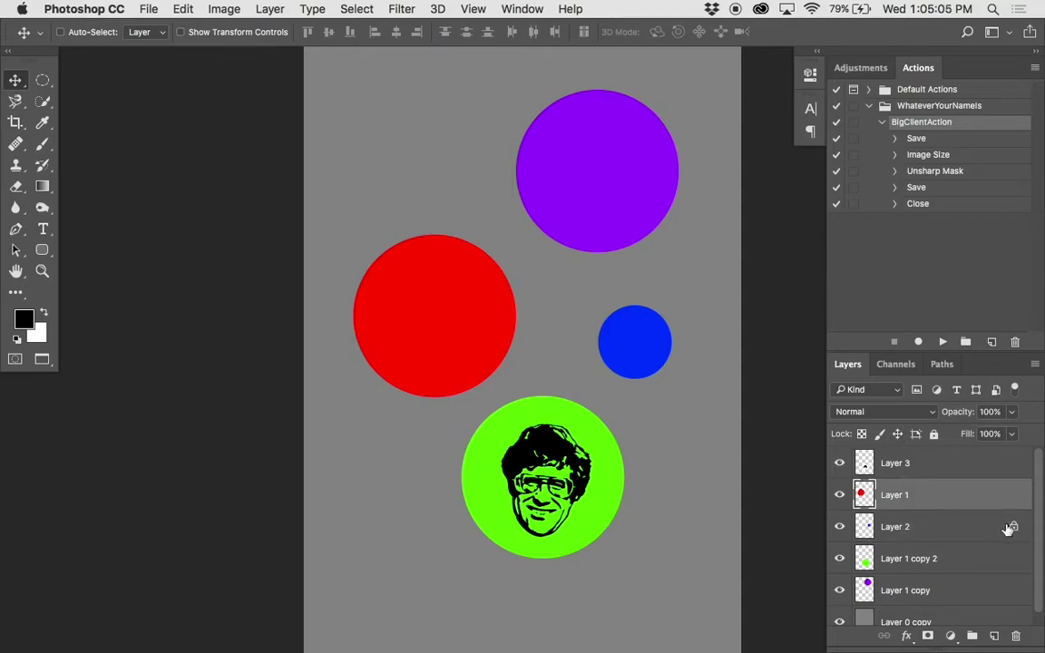
{"action": "left_click_drag", "start_coordinate": [419, 334], "coordinate": [449, 261]}
{"action": "left_click_drag", "start_coordinate": [622, 122], "coordinate": [576, 151]}
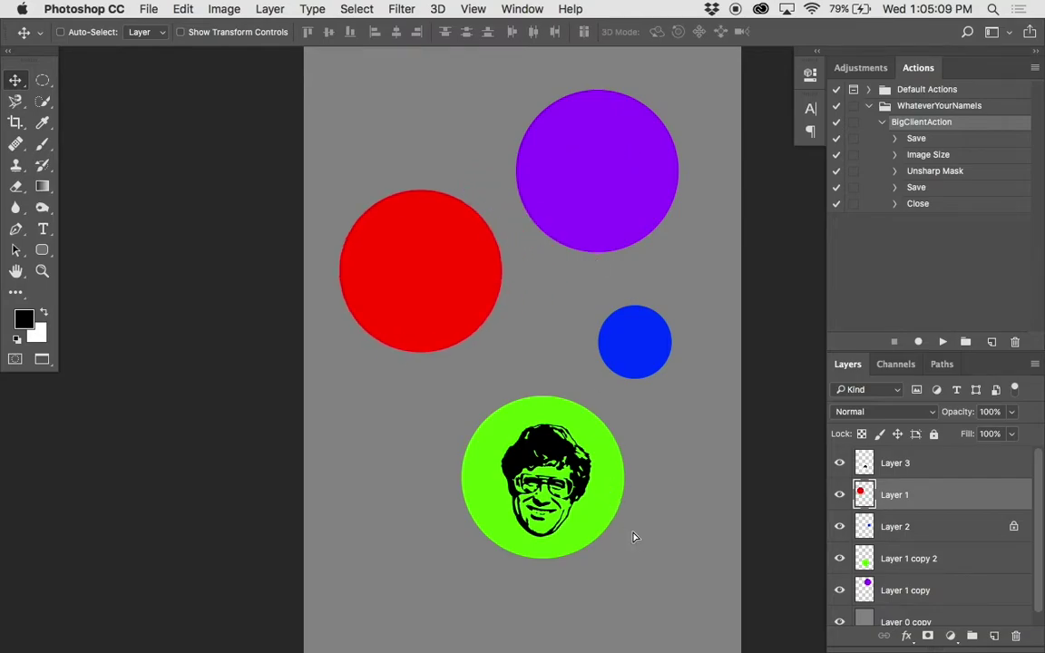
{"action": "left_click_drag", "start_coordinate": [569, 478], "coordinate": [588, 493]}
{"action": "left_click_drag", "start_coordinate": [674, 216], "coordinate": [658, 231]}
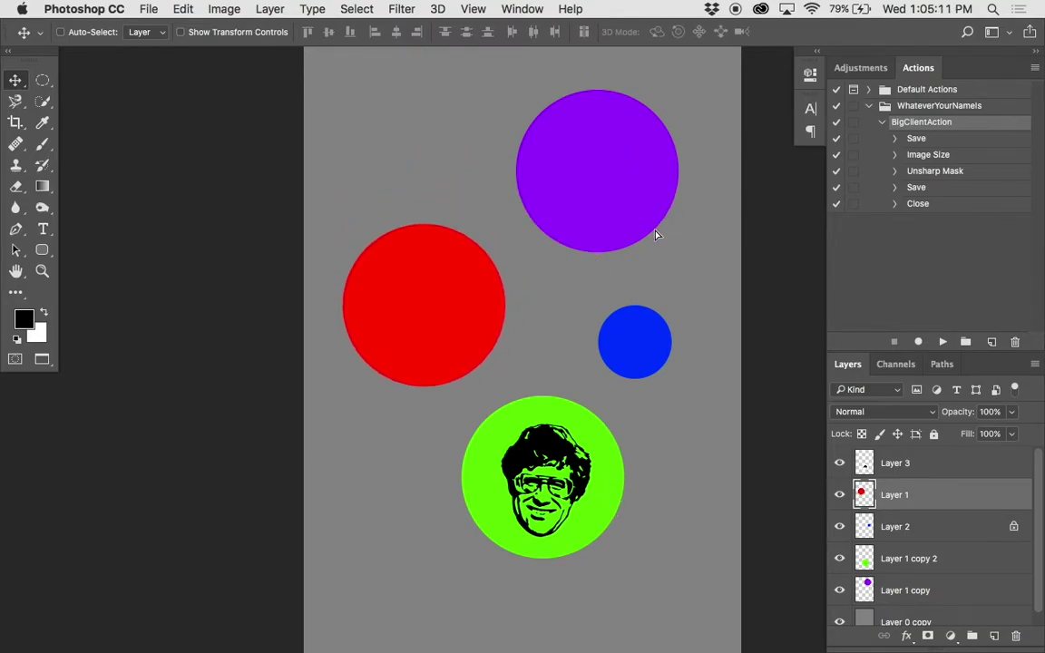
- Shift the purple circle on Layer 1 copy and the red circle on Layer 1 slightly up and to the left
{"action": "left_click", "coordinate": [914, 594]}
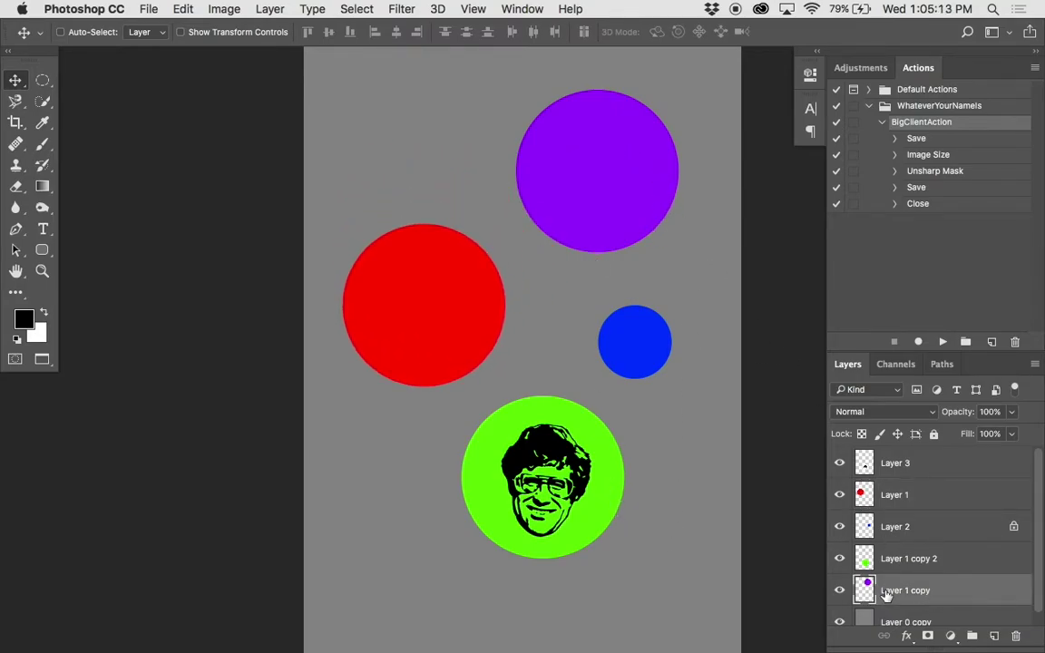
{"action": "mouse_move", "coordinate": [615, 539]}
{"action": "left_mouse_down"}
{"action": "mouse_move", "coordinate": [571, 547]}
{"action": "mouse_move", "coordinate": [621, 518]}
{"action": "mouse_move", "coordinate": [606, 529]}
{"action": "left_mouse_up"}
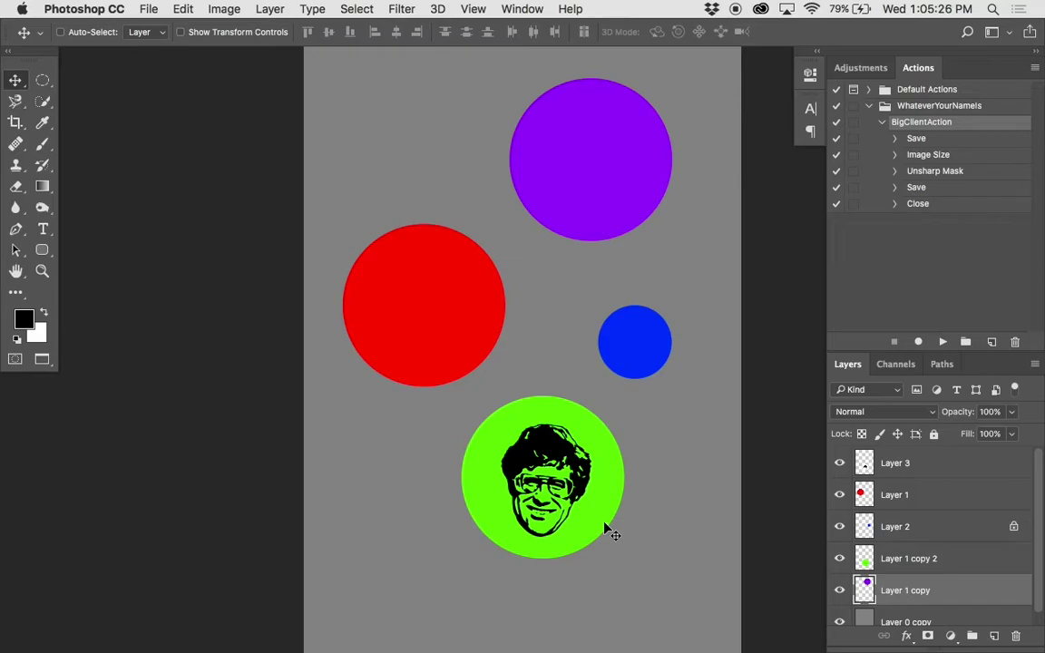
{"action": "left_click", "coordinate": [992, 503]}
{"action": "left_click_drag", "start_coordinate": [443, 331], "coordinate": [442, 312]}
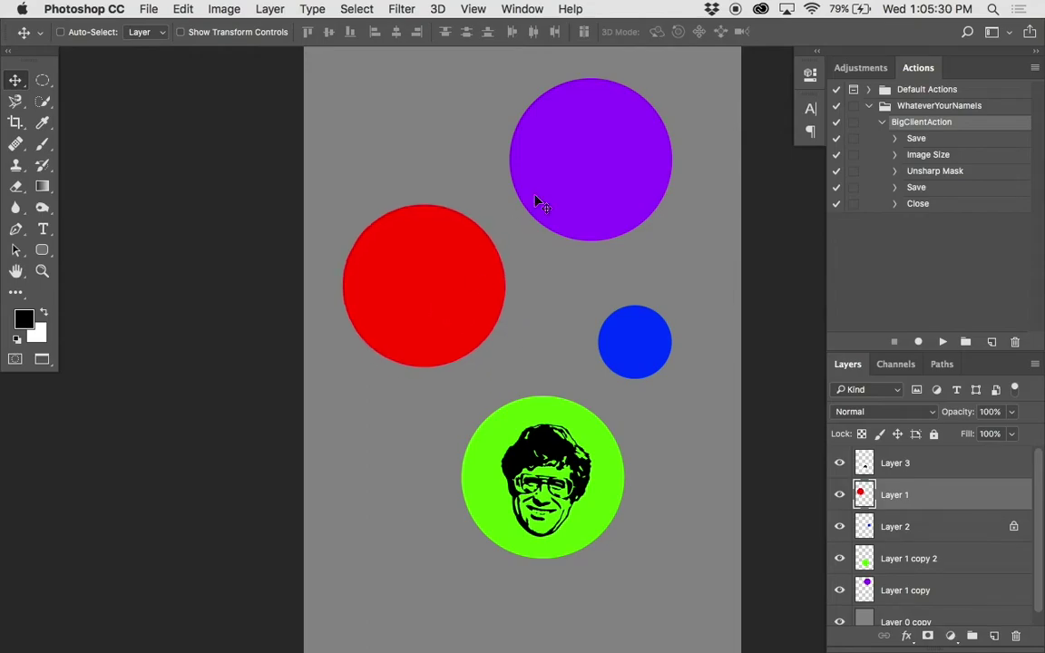
{"action": "left_click_drag", "start_coordinate": [536, 201], "coordinate": [554, 171]}
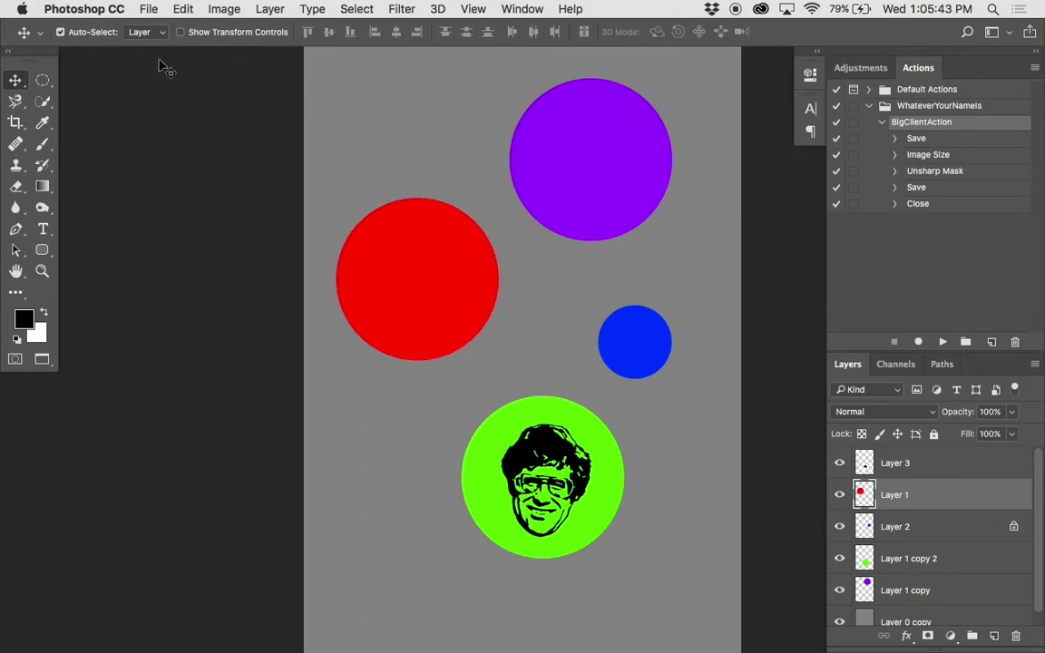
- Turn on Auto-Select and move the purple circle to the right and the red circle slightly up and right
{"action": "left_click", "coordinate": [61, 31]}
{"action": "left_click_drag", "start_coordinate": [585, 147], "coordinate": [617, 144]}
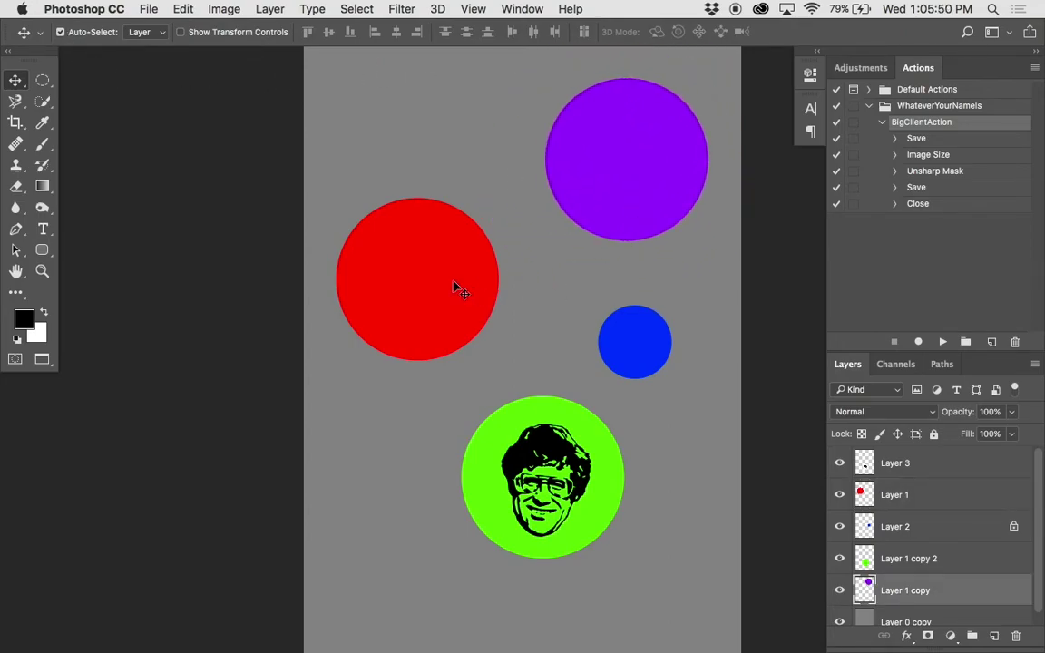
{"action": "left_click_drag", "start_coordinate": [442, 285], "coordinate": [464, 275]}
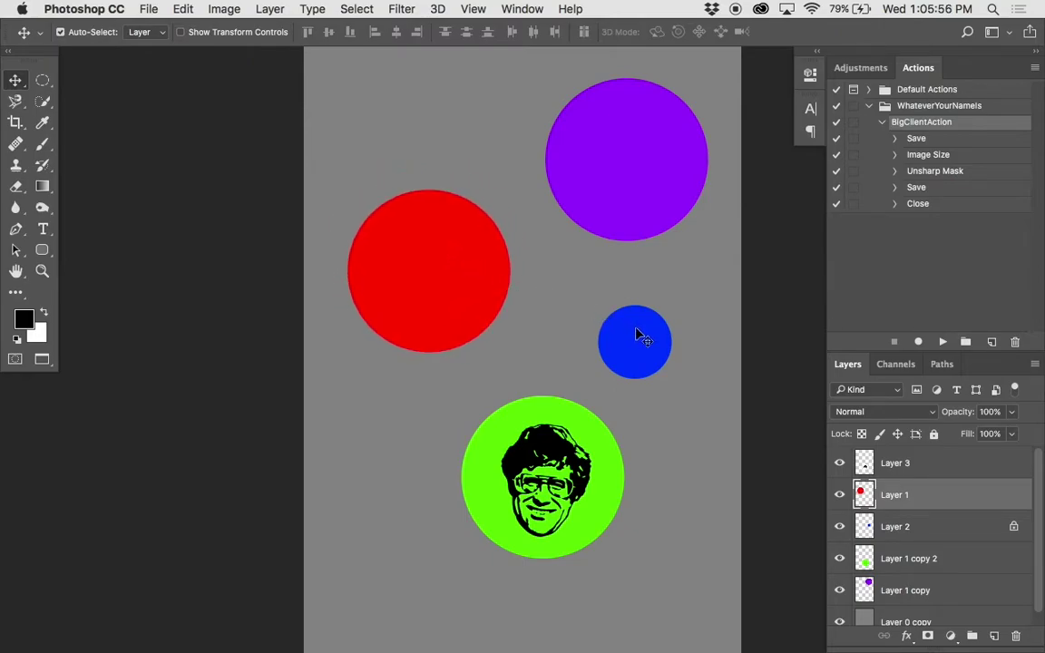
- Try to move the position-locked blue circle with Auto-Select on, and undo the resulting shifts of the gray background
{"action": "left_click_drag", "start_coordinate": [638, 336], "coordinate": [763, 109]}
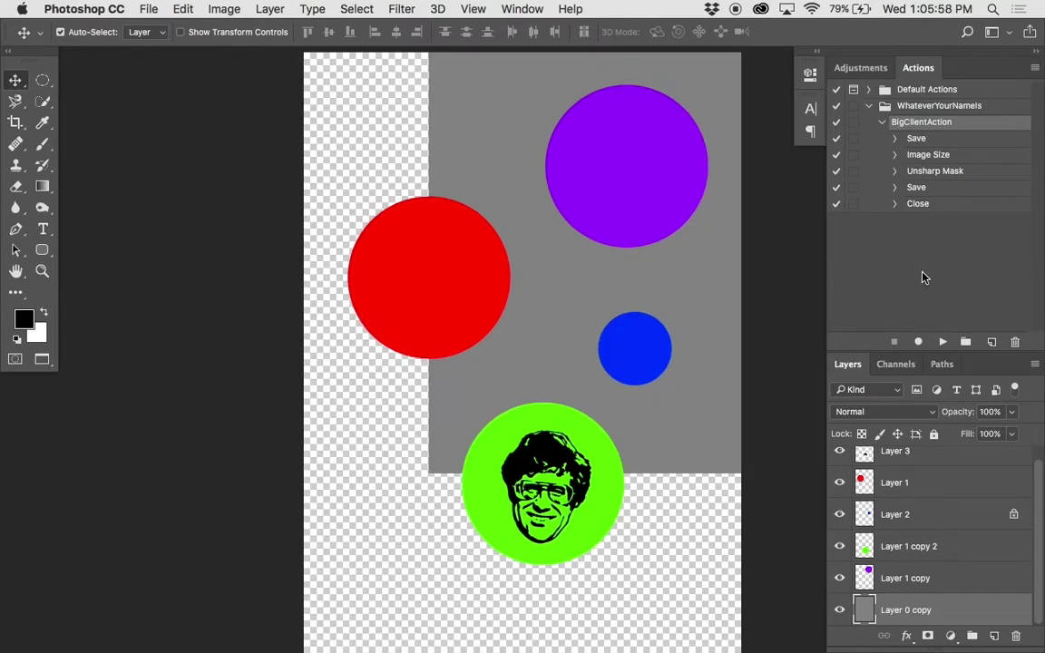
{"action": "key", "text": "ctrl+z"}
{"action": "left_click_drag", "start_coordinate": [629, 315], "coordinate": [583, 372]}
{"action": "key", "text": "ctrl+z"}
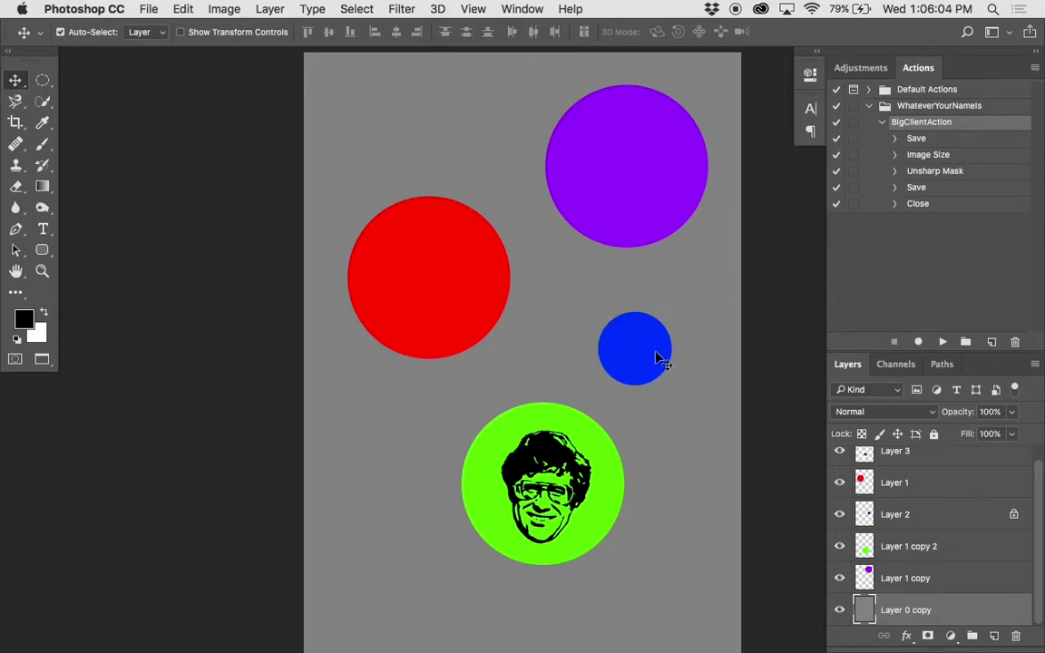
- Turn off Auto-Select, select Layer 2 and try to move its position-locked blue circle
{"action": "left_click", "coordinate": [929, 519]}
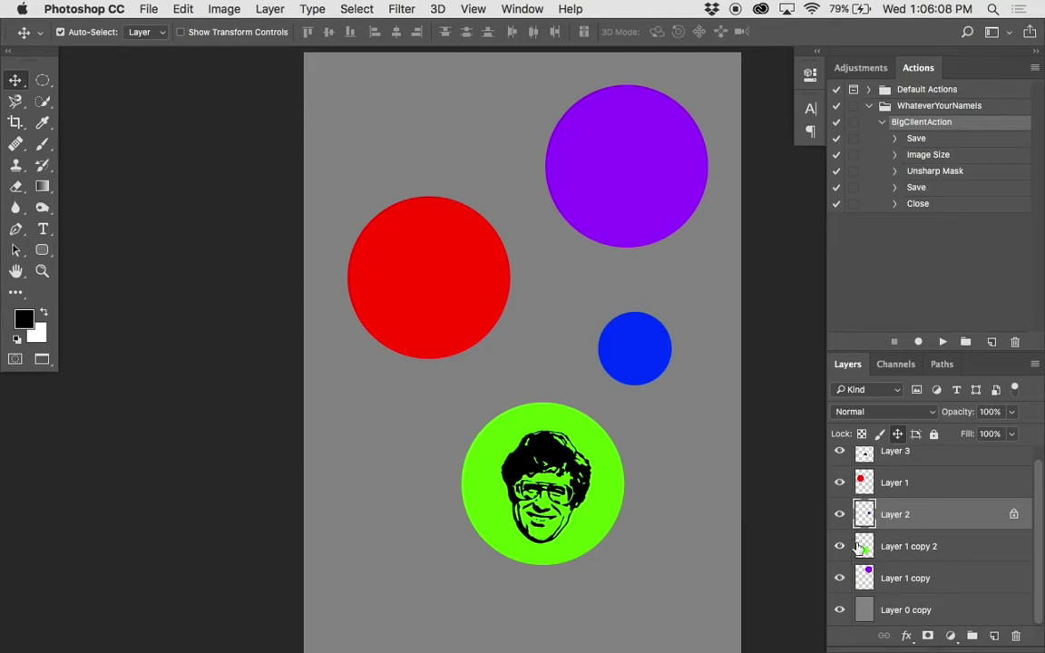
{"action": "left_click", "coordinate": [862, 611]}
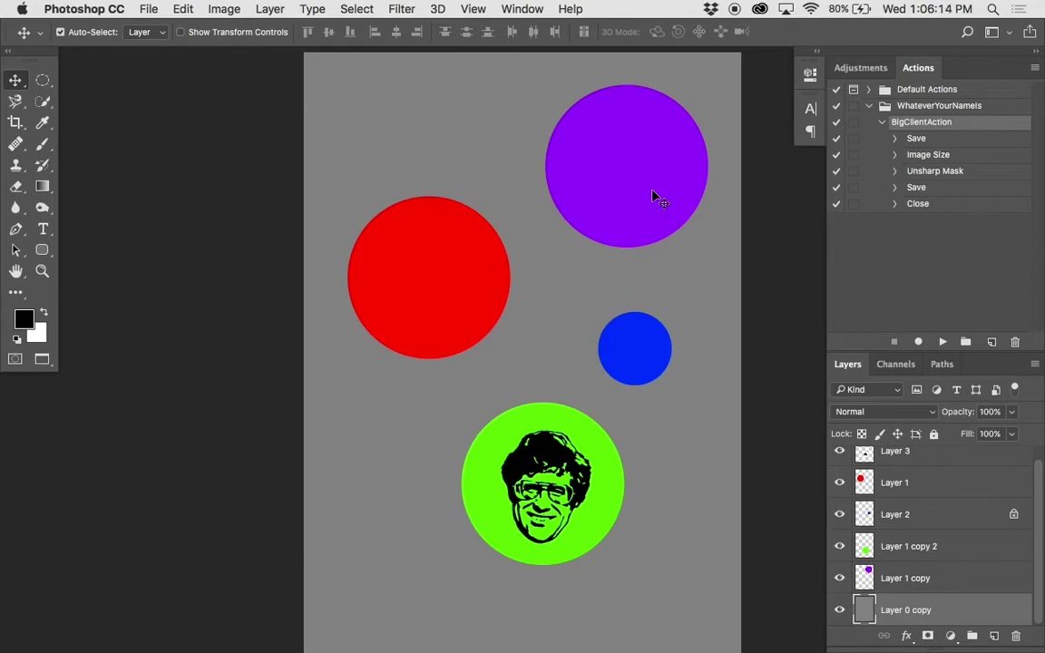
{"action": "left_click", "coordinate": [60, 32]}
{"action": "left_click", "coordinate": [896, 514]}
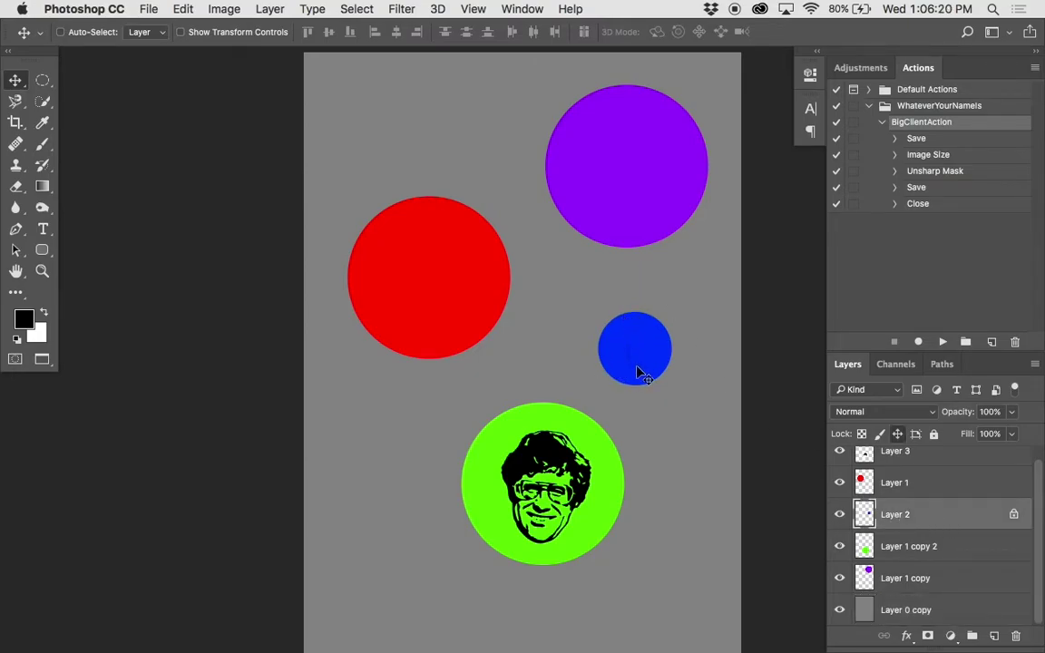
{"action": "scroll", "coordinate": [549, 338], "scroll_direction": "up", "scroll_amount": 2}
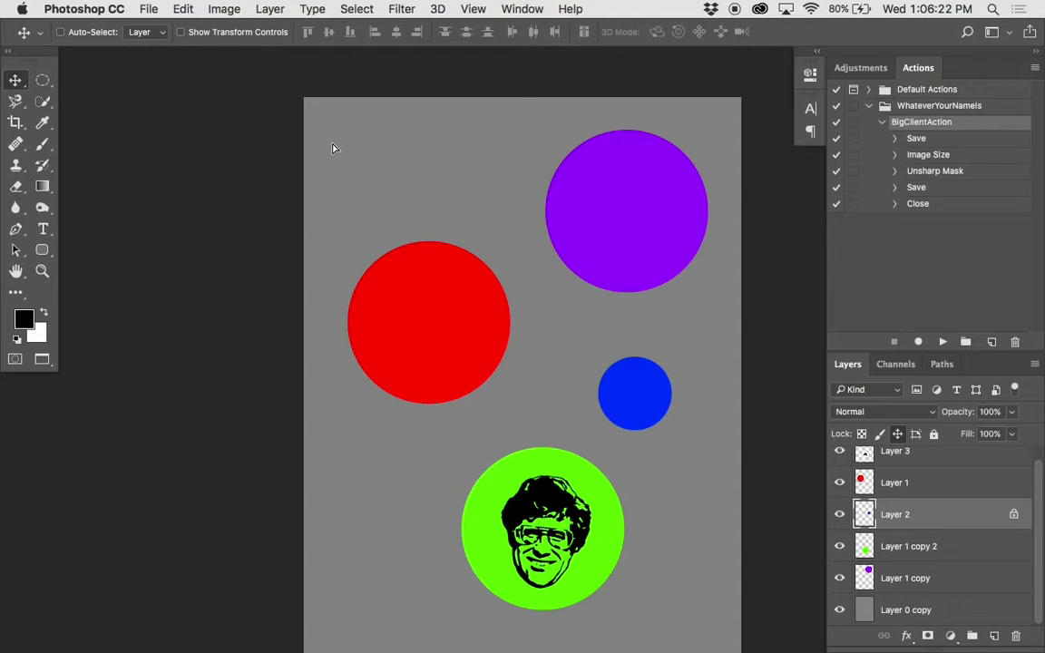
{"action": "left_click", "coordinate": [359, 145]}
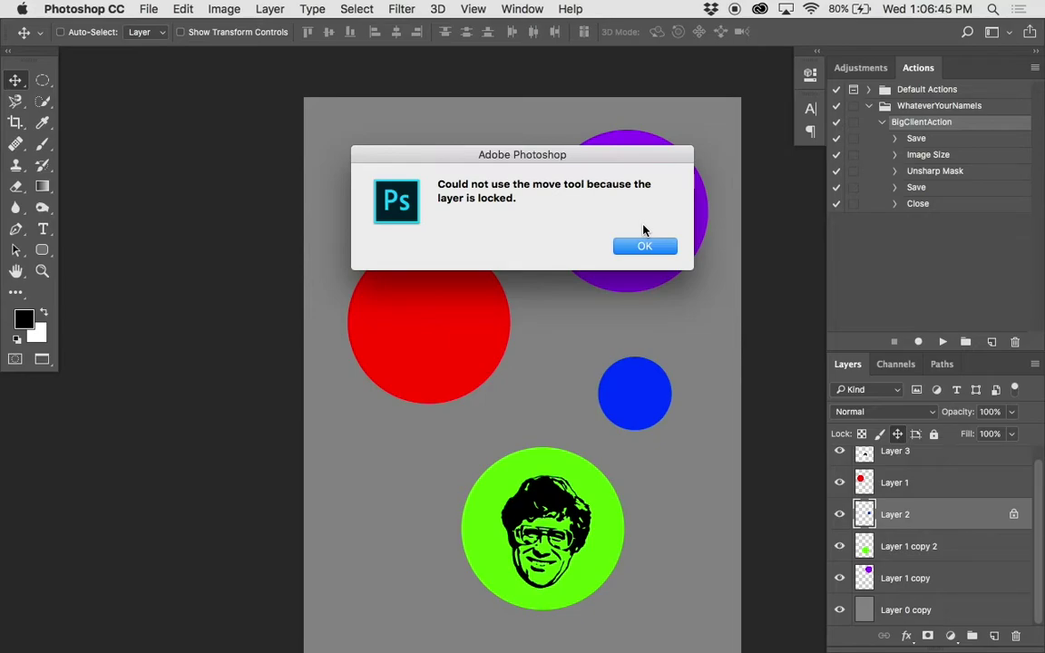
{"action": "left_click", "coordinate": [645, 246]}
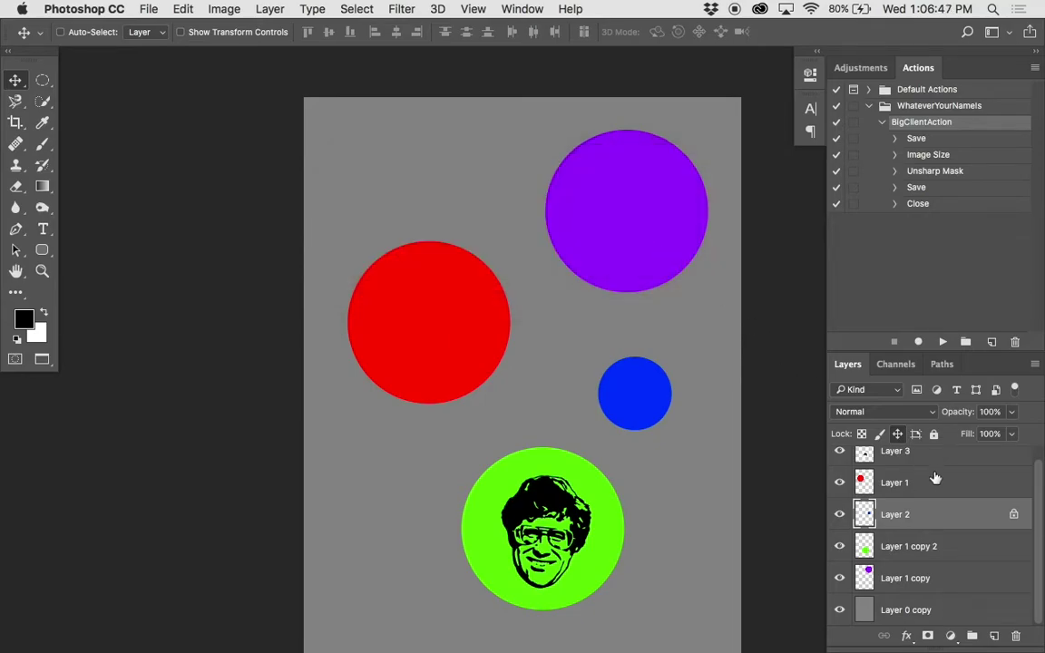
- Unlock Layer 2 and move the blue circle slightly up and to the left
{"action": "left_click", "coordinate": [1013, 514]}
{"action": "mouse_move", "coordinate": [638, 400]}
{"action": "left_mouse_down"}
{"action": "mouse_move", "coordinate": [683, 378]}
{"action": "mouse_move", "coordinate": [634, 405]}
{"action": "mouse_move", "coordinate": [629, 390]}
{"action": "left_mouse_up"}
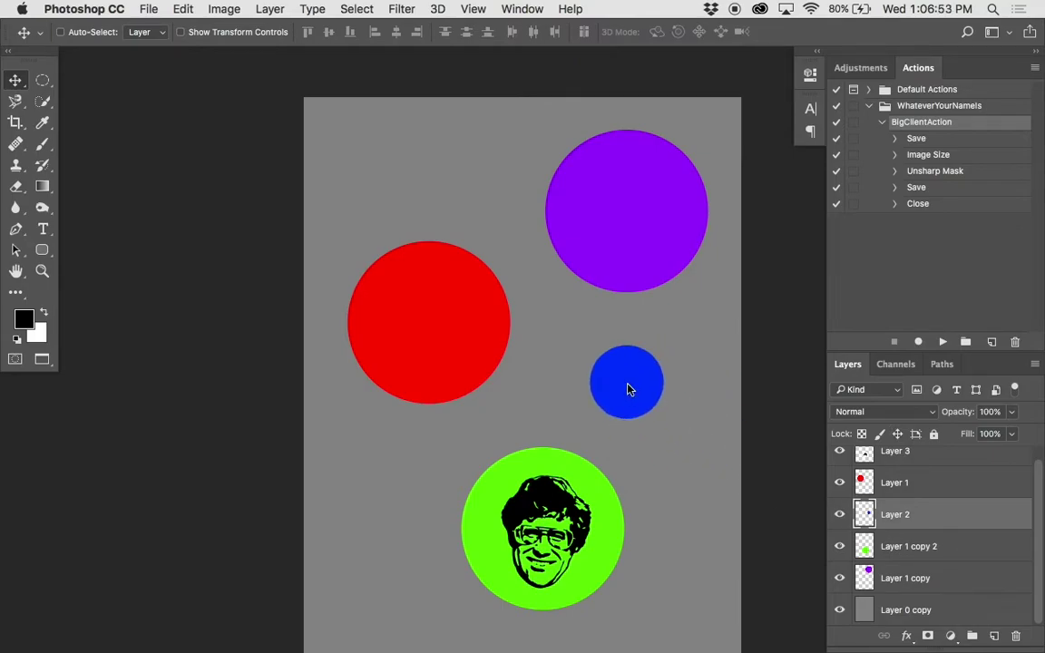
{"action": "key", "text": "Tab"}
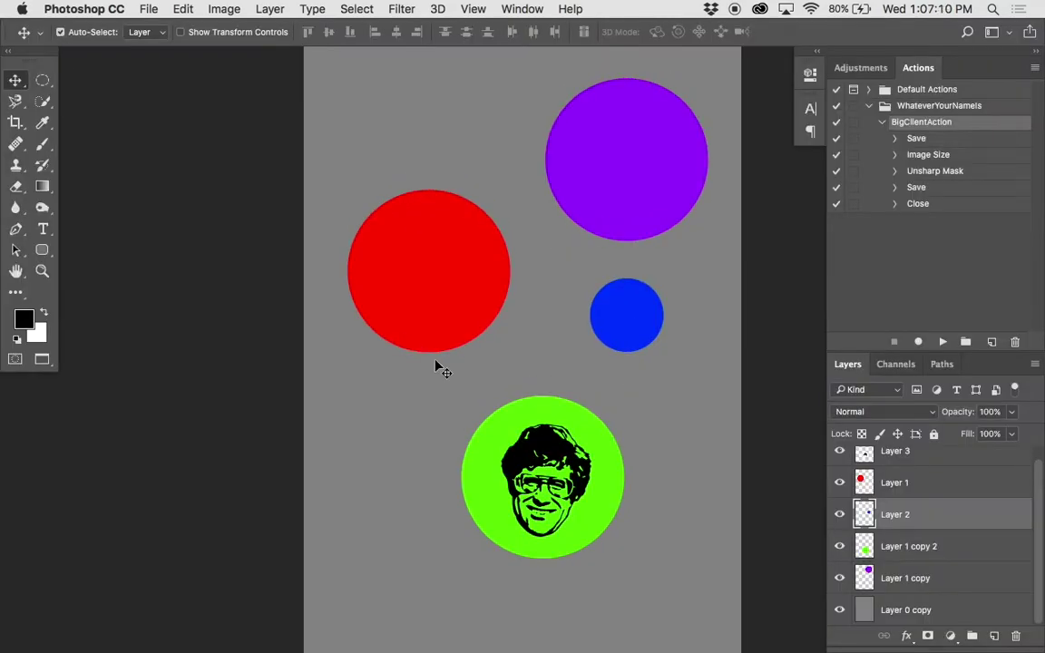
- Nudge the face on the green circle, switch Layer 3's blend mode to Normal, and return it to Multiply
{"action": "mouse_move", "coordinate": [534, 437]}
{"action": "left_mouse_down"}
{"action": "mouse_move", "coordinate": [525, 444]}
{"action": "mouse_move", "coordinate": [527, 428]}
{"action": "mouse_move", "coordinate": [514, 434]}
{"action": "mouse_move", "coordinate": [479, 356]}
{"action": "mouse_move", "coordinate": [531, 384]}
{"action": "mouse_move", "coordinate": [538, 436]}
{"action": "mouse_move", "coordinate": [510, 372]}
{"action": "mouse_move", "coordinate": [539, 432]}
{"action": "mouse_move", "coordinate": [577, 432]}
{"action": "mouse_move", "coordinate": [540, 439]}
{"action": "mouse_move", "coordinate": [467, 302]}
{"action": "mouse_move", "coordinate": [544, 157]}
{"action": "mouse_move", "coordinate": [501, 379]}
{"action": "mouse_move", "coordinate": [539, 439]}
{"action": "left_mouse_up"}
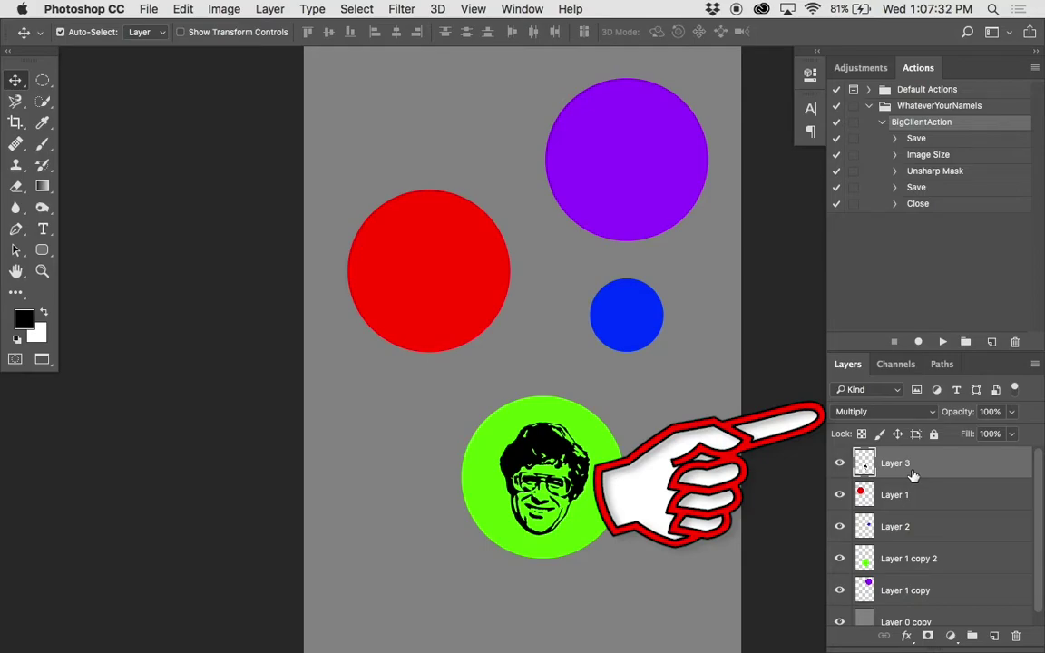
{"action": "left_click", "coordinate": [902, 411]}
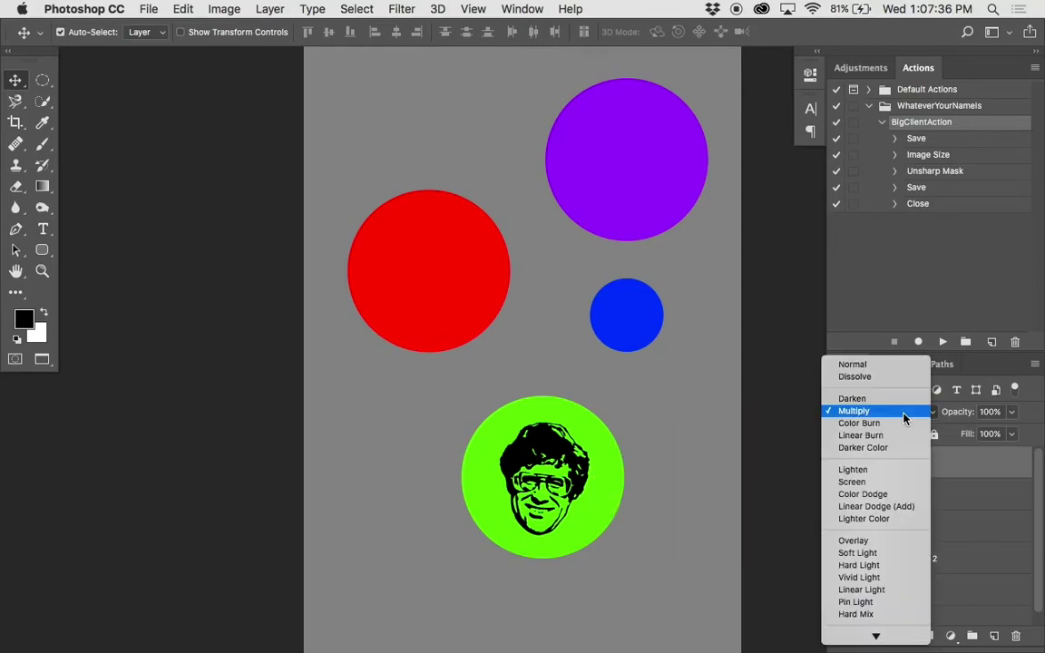
{"action": "left_click", "coordinate": [885, 367]}
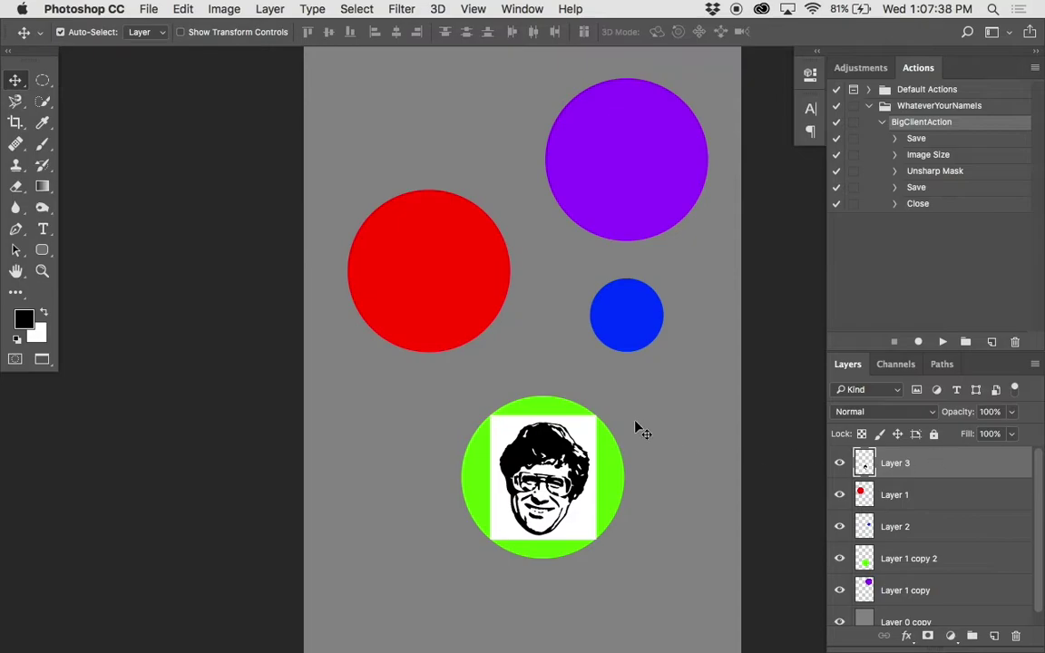
{"action": "left_click_drag", "start_coordinate": [562, 436], "coordinate": [542, 450]}
{"action": "left_click", "coordinate": [882, 411]}
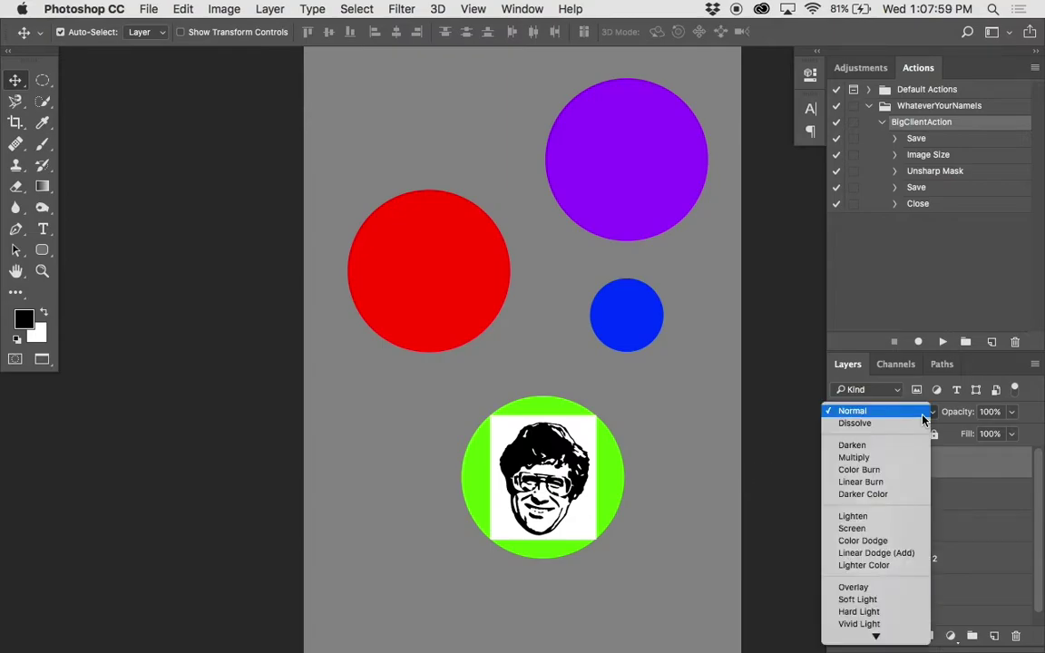
{"action": "left_click", "coordinate": [863, 460]}
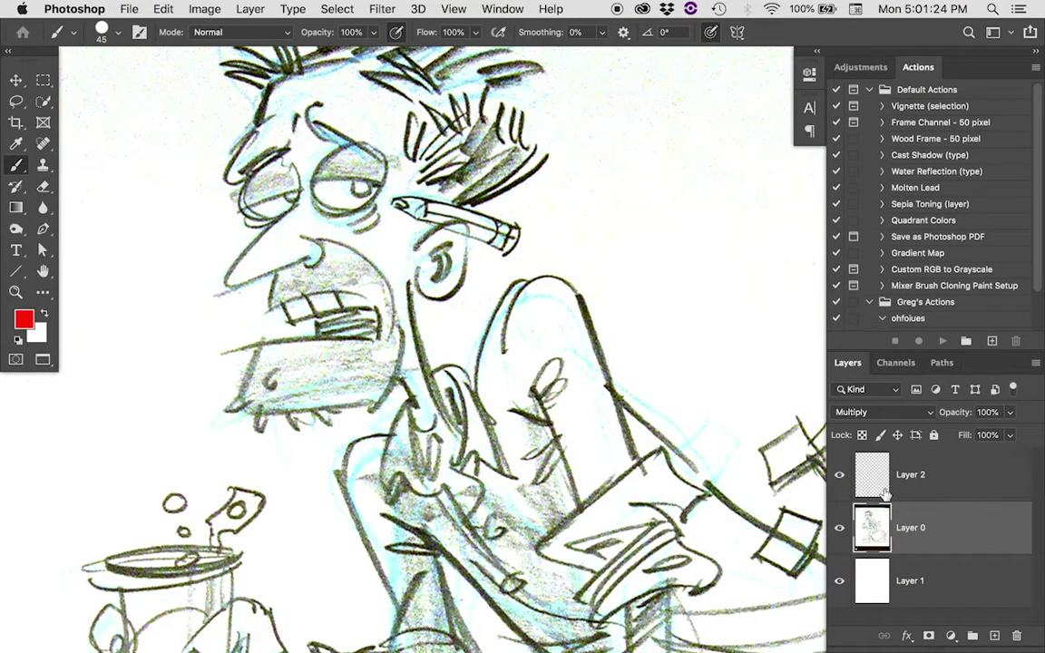
- Paint a red brush stroke over the character's raised knee on Layer 2 and undo it
{"action": "left_click", "coordinate": [884, 493]}
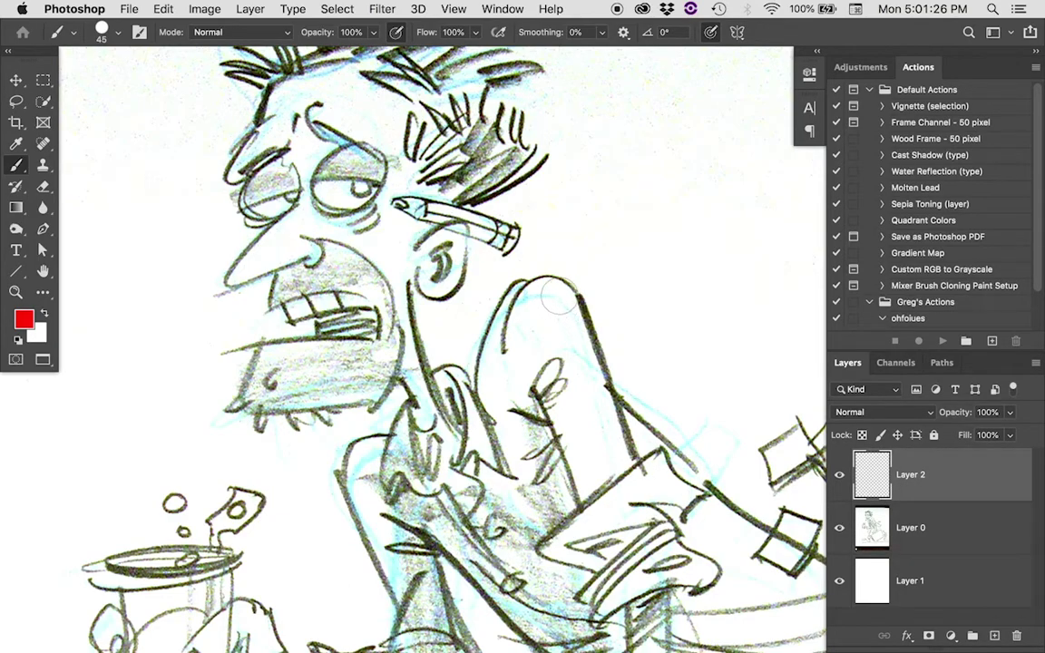
{"action": "mouse_move", "coordinate": [558, 296]}
{"action": "left_mouse_down"}
{"action": "mouse_move", "coordinate": [520, 322]}
{"action": "mouse_move", "coordinate": [536, 287]}
{"action": "mouse_move", "coordinate": [565, 305]}
{"action": "mouse_move", "coordinate": [571, 330]}
{"action": "mouse_move", "coordinate": [550, 307]}
{"action": "left_mouse_up"}
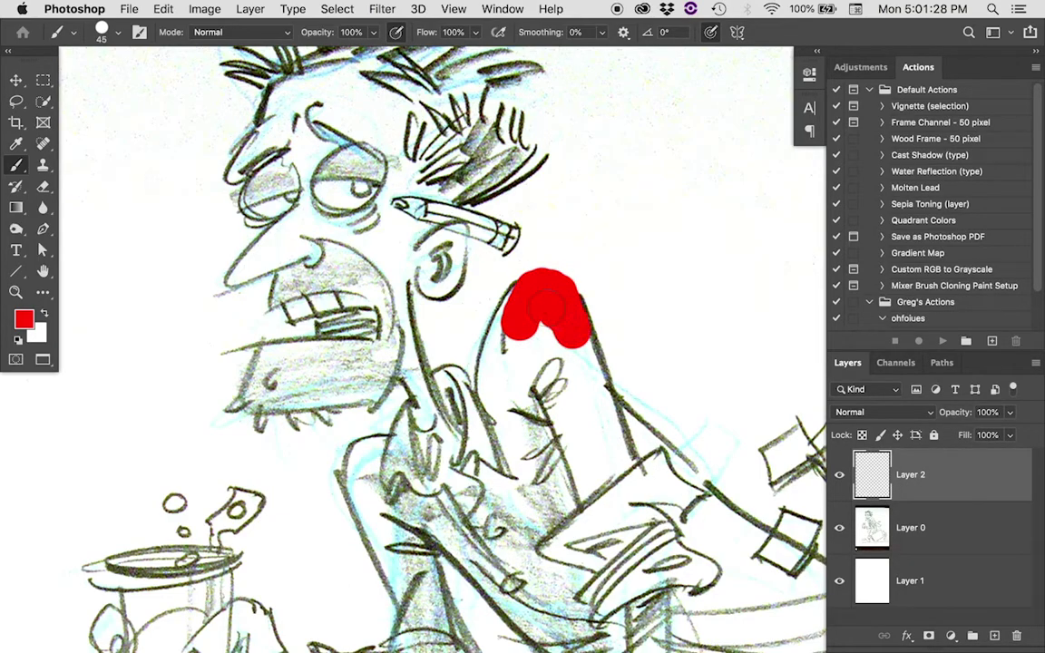
{"action": "key", "text": "super+z"}
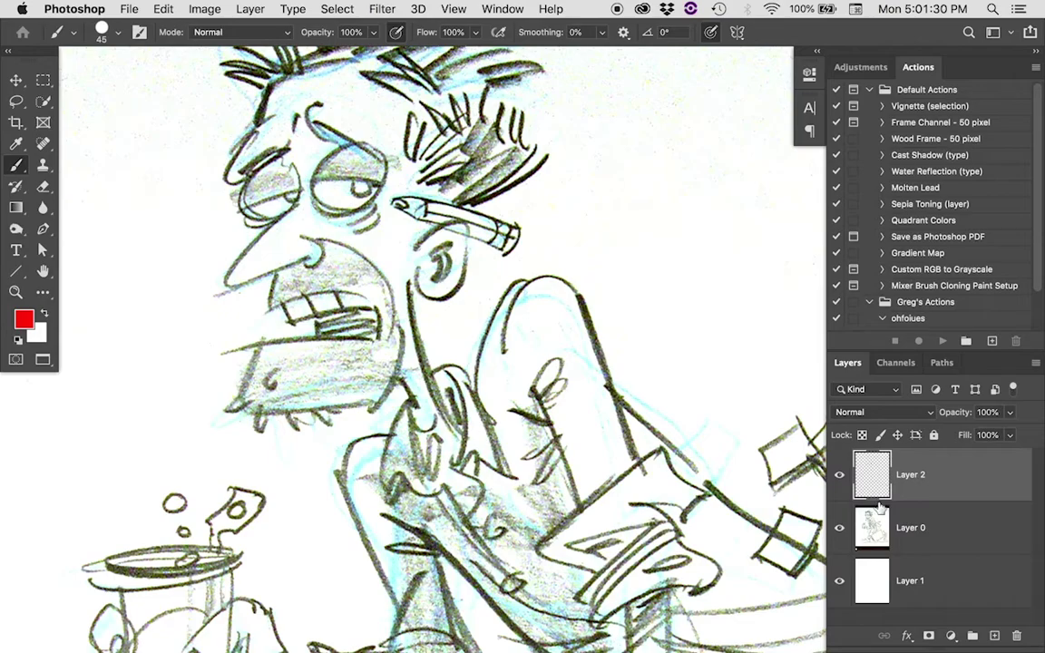
- Move the sketch on Layer 0 above Layer 2 in the layer stack
{"action": "left_click_drag", "start_coordinate": [878, 510], "coordinate": [872, 453]}
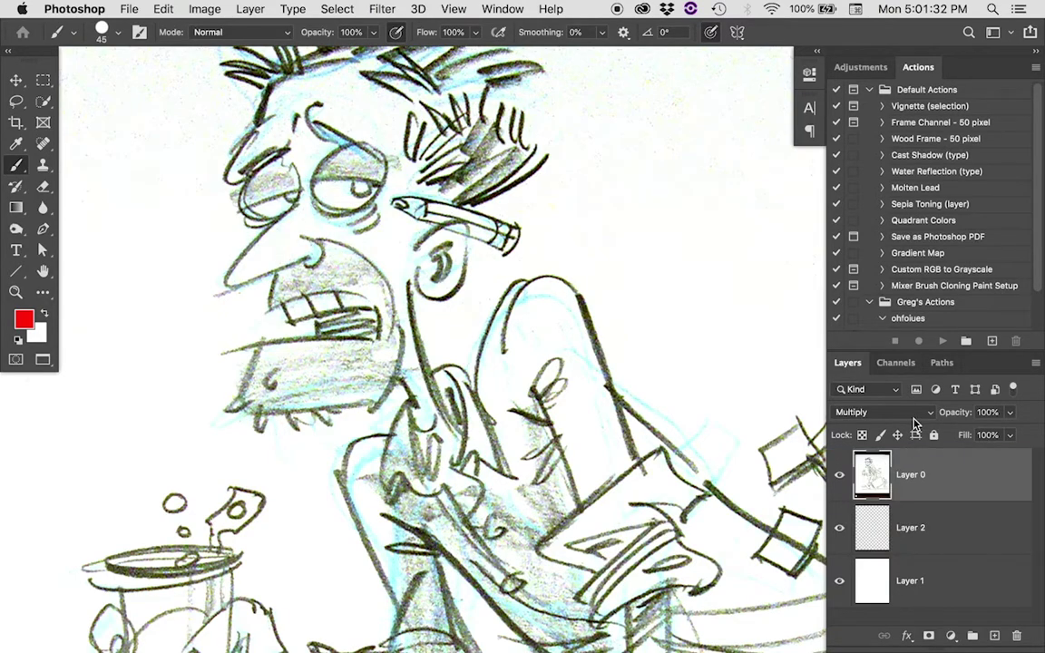
- Select Layer 2 beneath the Multiply sketch and paint a red brush stroke over the character's raised knee
{"action": "left_click", "coordinate": [913, 416]}
{"action": "left_click", "coordinate": [912, 416]}
{"action": "left_click", "coordinate": [871, 527]}
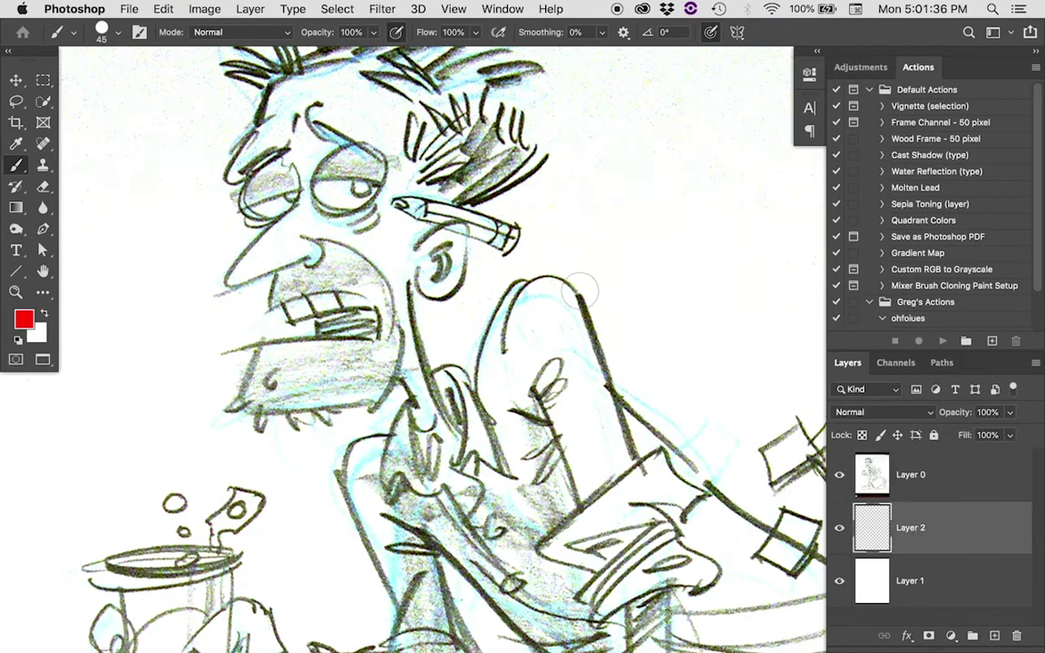
{"action": "left_click", "coordinate": [550, 295]}
{"action": "mouse_move", "coordinate": [549, 295]}
{"action": "left_mouse_down"}
{"action": "mouse_move", "coordinate": [601, 435]}
{"action": "mouse_move", "coordinate": [627, 473]}
{"action": "mouse_move", "coordinate": [530, 300]}
{"action": "mouse_move", "coordinate": [540, 285]}
{"action": "mouse_move", "coordinate": [508, 304]}
{"action": "mouse_move", "coordinate": [498, 379]}
{"action": "mouse_move", "coordinate": [505, 447]}
{"action": "mouse_move", "coordinate": [472, 331]}
{"action": "mouse_move", "coordinate": [480, 292]}
{"action": "mouse_move", "coordinate": [503, 444]}
{"action": "left_mouse_up"}
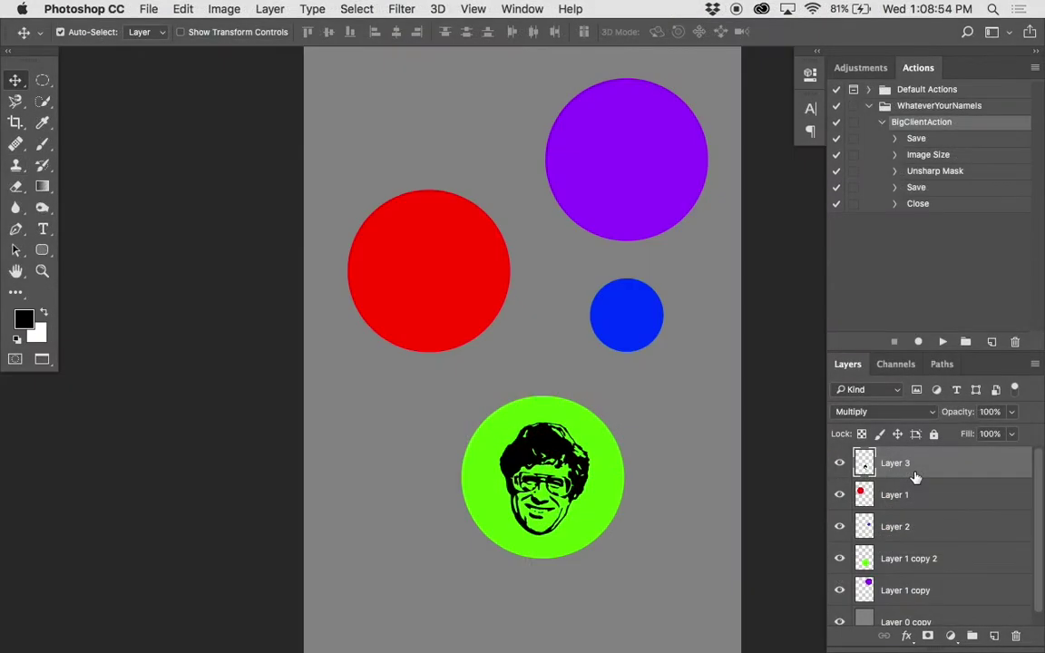
- Nudge the face slightly on the green circle and switch Layer 3 to Normal blending and back to Multiply
{"action": "mouse_move", "coordinate": [553, 444]}
{"action": "left_mouse_down"}
{"action": "mouse_move", "coordinate": [611, 381]}
{"action": "mouse_move", "coordinate": [663, 156]}
{"action": "mouse_move", "coordinate": [577, 97]}
{"action": "mouse_move", "coordinate": [494, 193]}
{"action": "mouse_move", "coordinate": [594, 386]}
{"action": "mouse_move", "coordinate": [557, 444]}
{"action": "left_mouse_up"}
{"action": "left_click", "coordinate": [884, 412]}
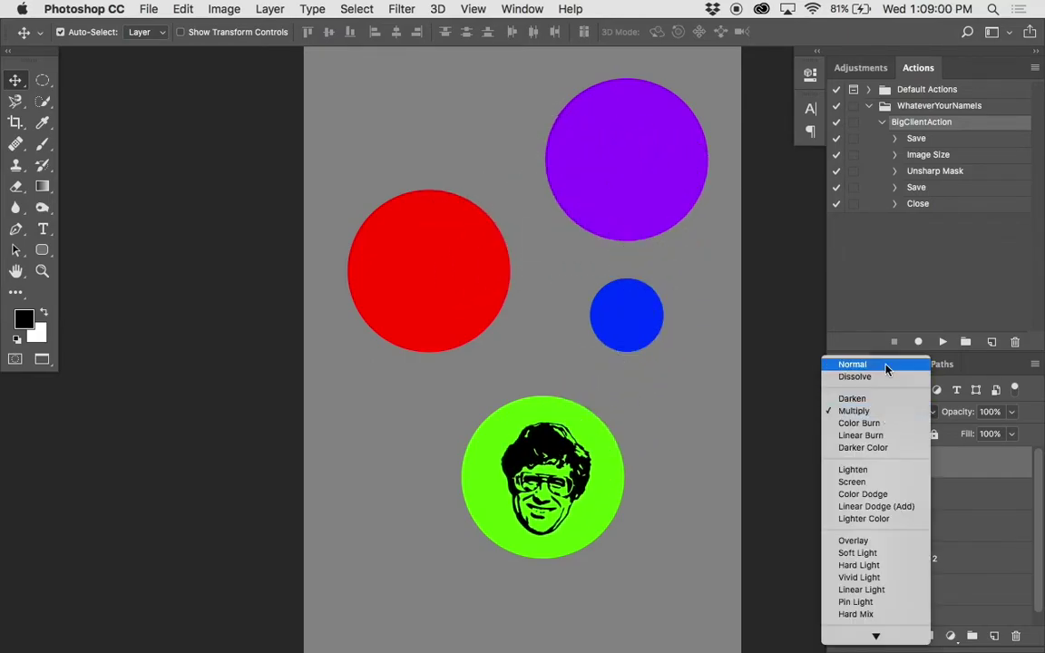
{"action": "left_click", "coordinate": [885, 367]}
{"action": "left_click", "coordinate": [893, 412]}
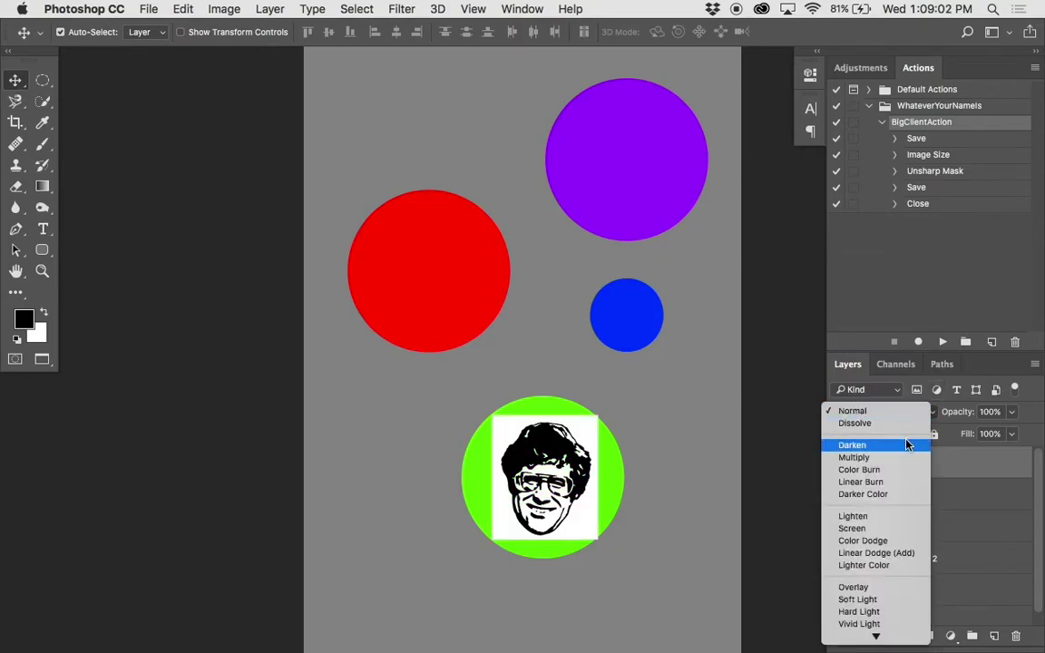
{"action": "left_click", "coordinate": [862, 457]}
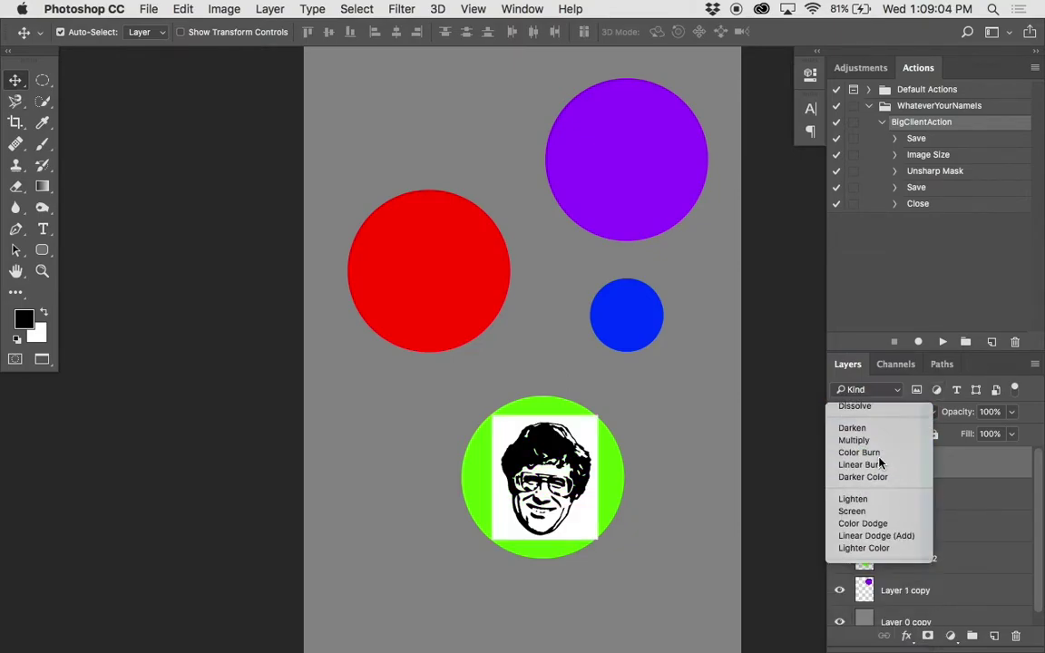
{"action": "mouse_move", "coordinate": [546, 454]}
{"action": "left_mouse_down"}
{"action": "mouse_move", "coordinate": [539, 302]}
{"action": "mouse_move", "coordinate": [551, 444]}
{"action": "left_mouse_up"}
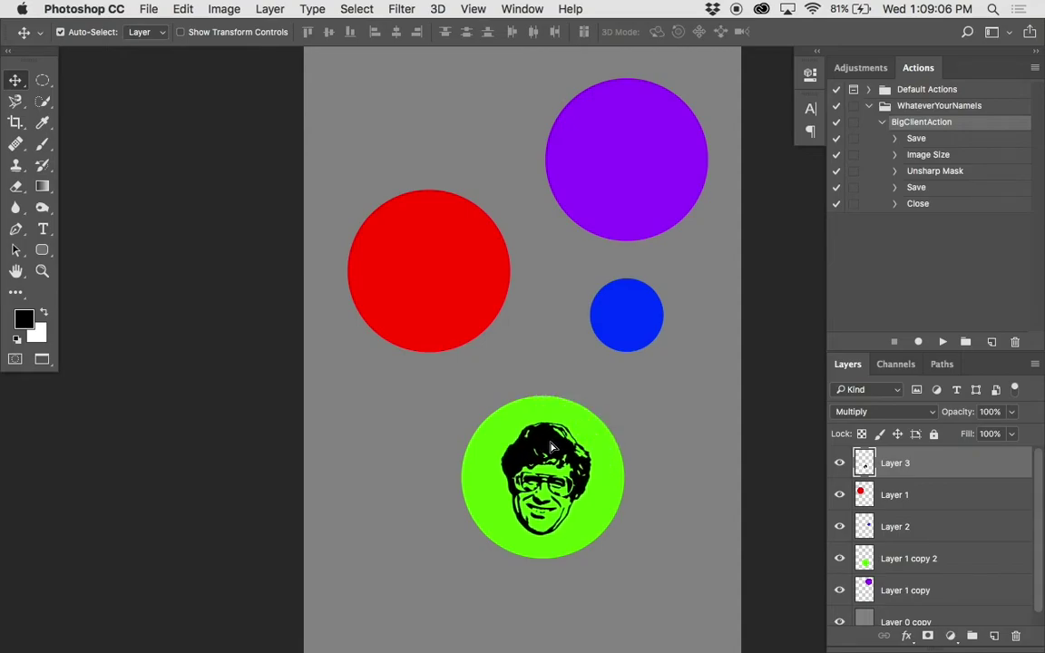
- Auto-select the green circle's layer, then reselect Layer 3 and toggle its visibility off and on
{"action": "left_click", "coordinate": [623, 489]}
{"action": "mouse_move", "coordinate": [622, 488]}
{"action": "left_mouse_down"}
{"action": "mouse_move", "coordinate": [669, 407]}
{"action": "mouse_move", "coordinate": [693, 292]}
{"action": "mouse_move", "coordinate": [711, 409]}
{"action": "mouse_move", "coordinate": [622, 486]}
{"action": "left_mouse_up"}
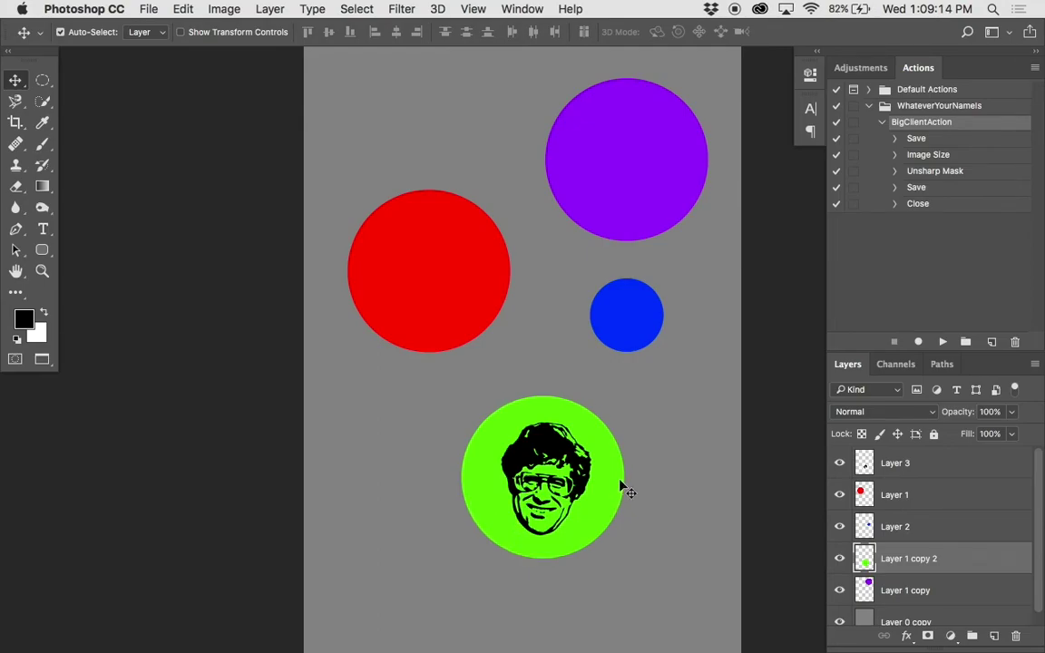
{"action": "left_click", "coordinate": [893, 465], "text": "shift"}
{"action": "left_click", "coordinate": [887, 464]}
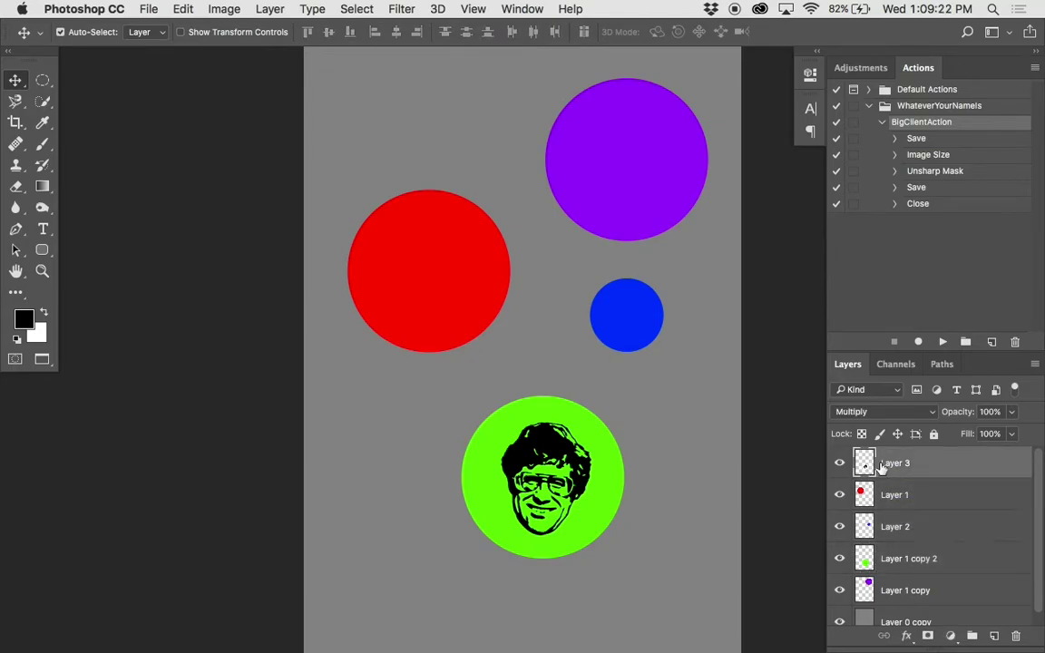
{"action": "left_click", "coordinate": [839, 464]}
{"action": "left_click", "coordinate": [840, 463]}
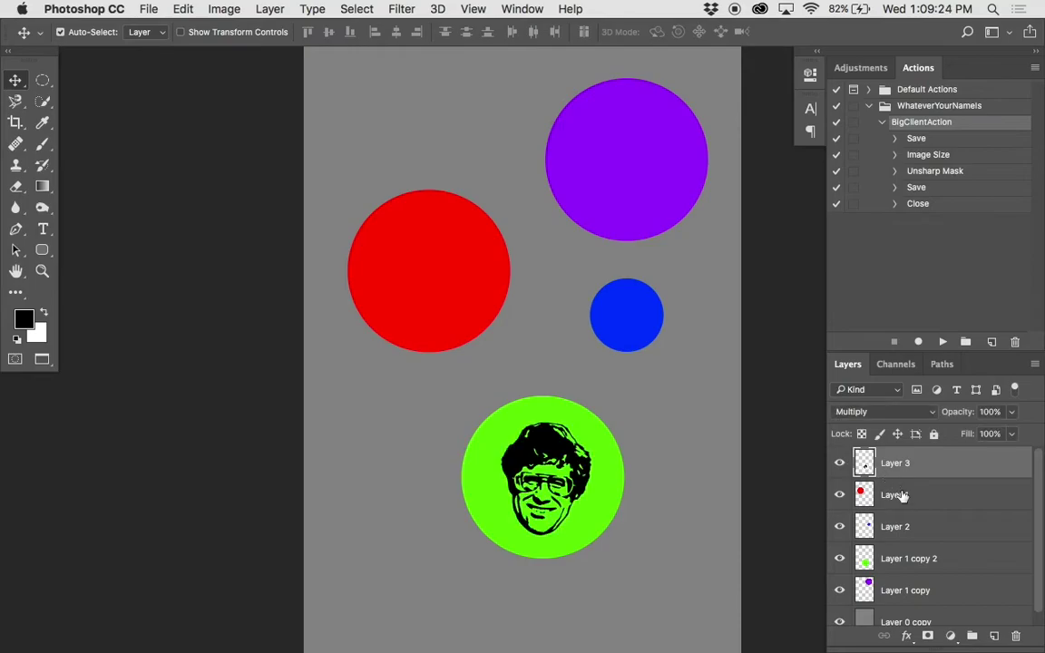
- Select the layer range from Layer 3 to Layer 1 copy 2, then select its layers individually, ending on Layer 3
{"action": "left_click", "coordinate": [909, 561], "text": "shift"}
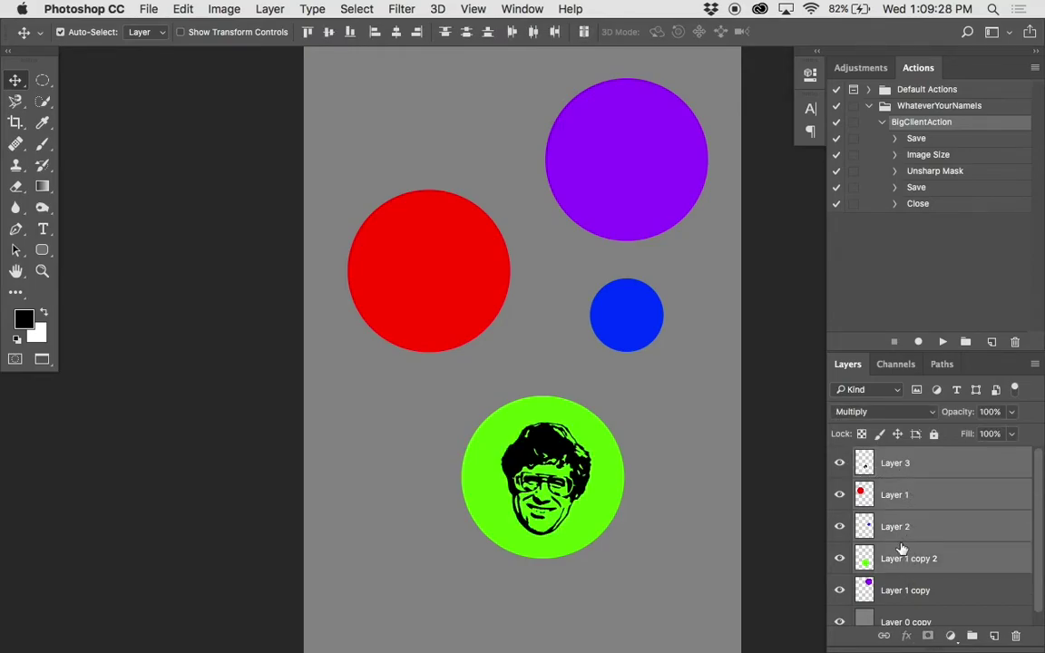
{"action": "left_click", "coordinate": [910, 464]}
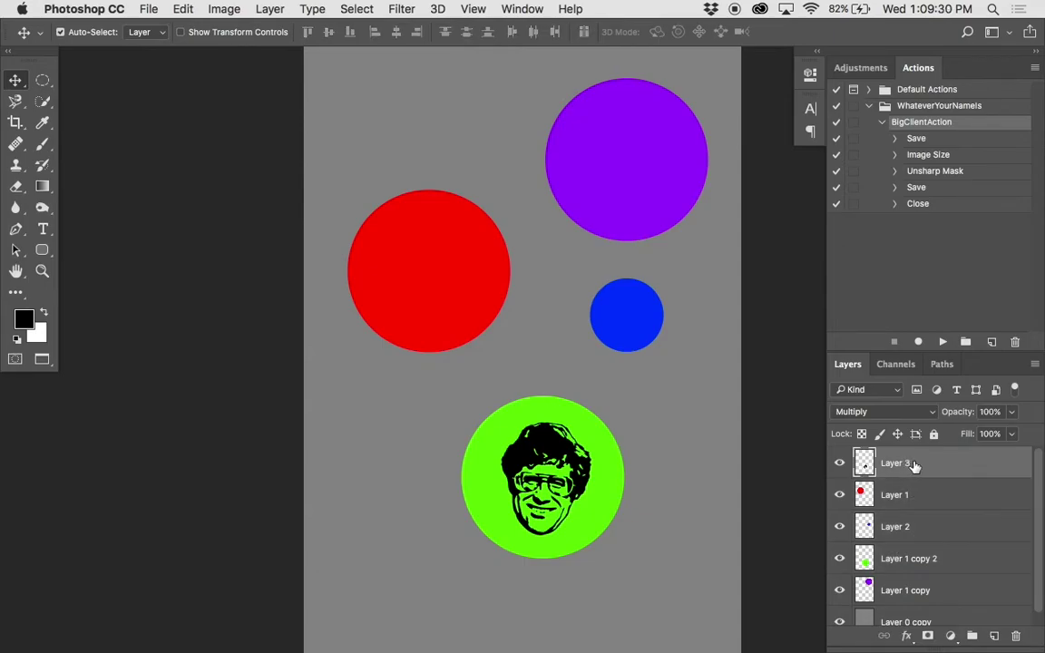
{"action": "left_click", "coordinate": [878, 559]}
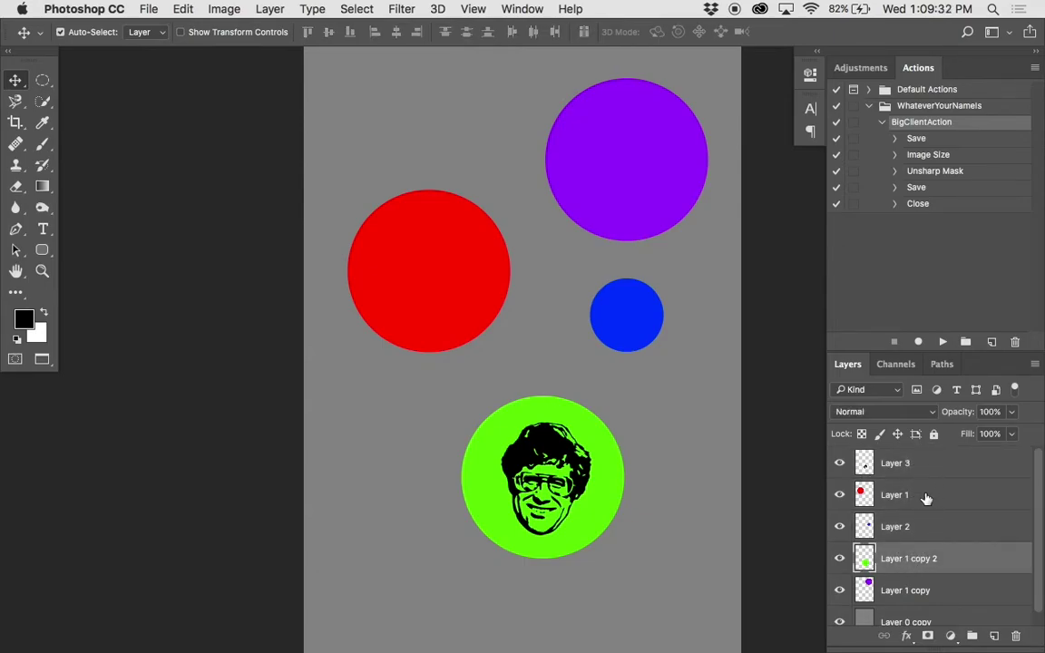
{"action": "left_click", "coordinate": [913, 529]}
{"action": "left_click", "coordinate": [911, 497]}
{"action": "left_click", "coordinate": [913, 472]}
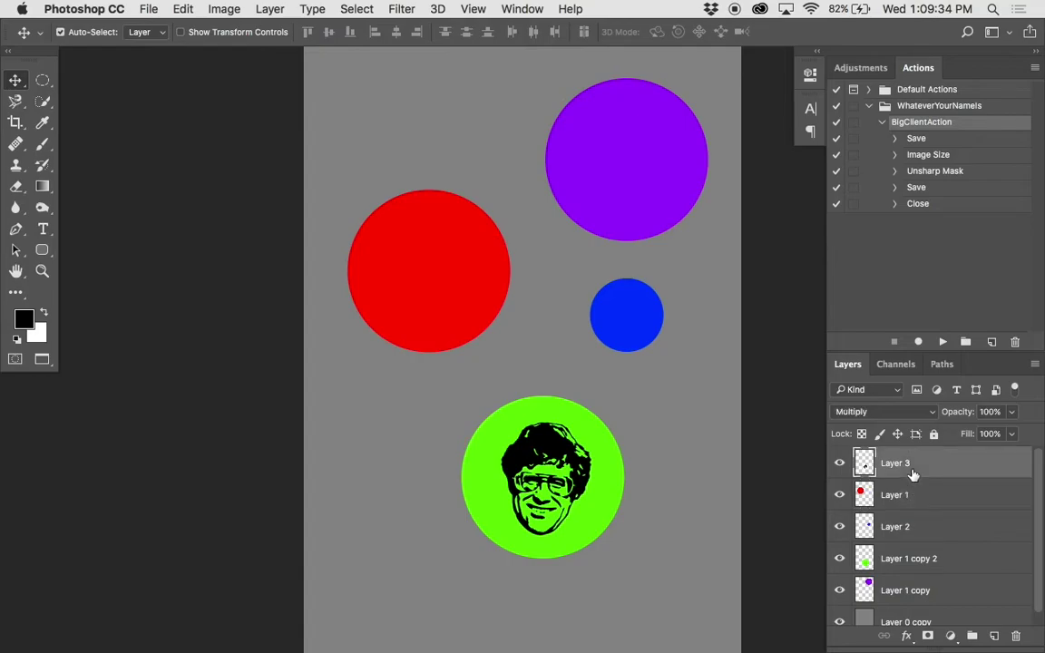
- Add Layer 1 copy 2 to the Layer 3 selection and move the face and green circle together slightly left
{"action": "left_click", "coordinate": [906, 559], "text": "super"}
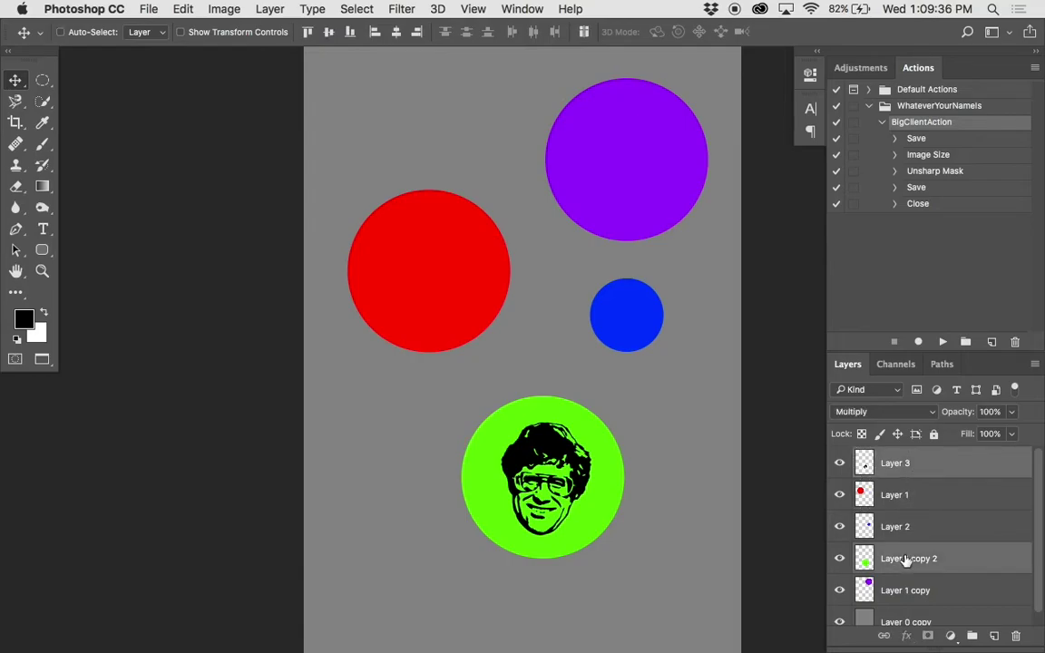
{"action": "key", "text": "super"}
{"action": "left_click_drag", "start_coordinate": [560, 448], "coordinate": [498, 423]}
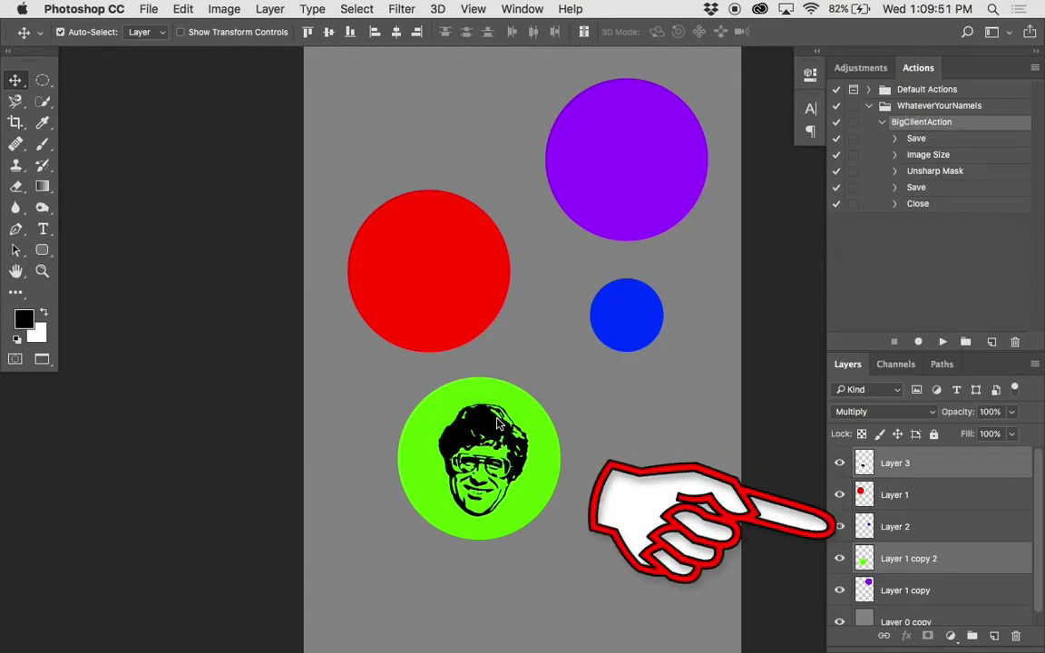
{"action": "left_click_drag", "start_coordinate": [497, 425], "coordinate": [526, 443]}
- Select only Layer 3 and Layer 1 copy 2 and link them together
{"action": "left_click", "coordinate": [924, 495]}
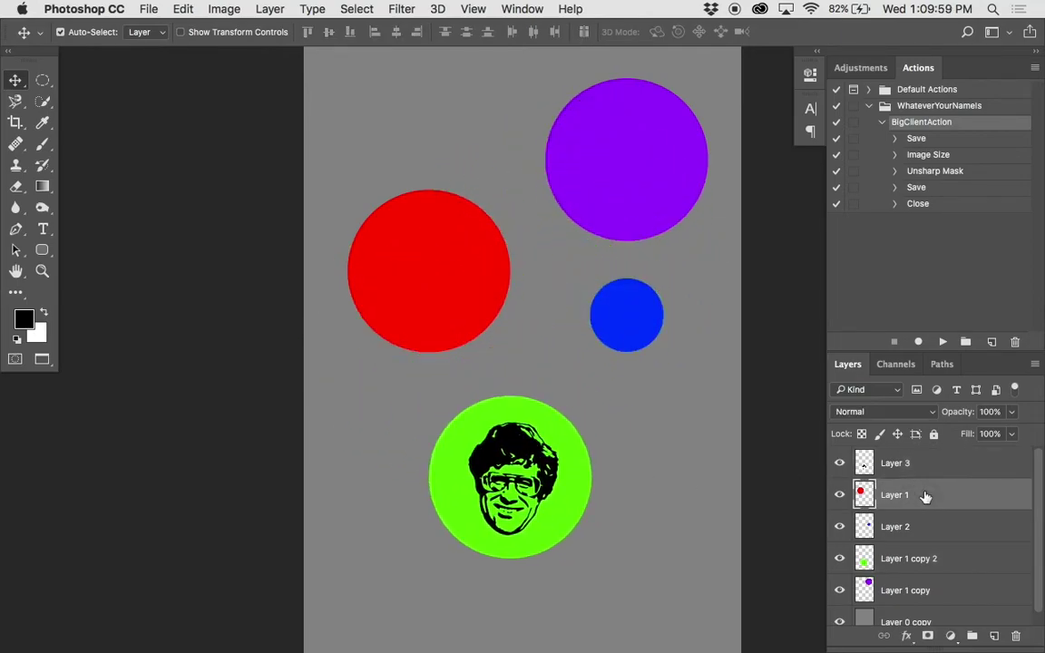
{"action": "left_click", "coordinate": [932, 466]}
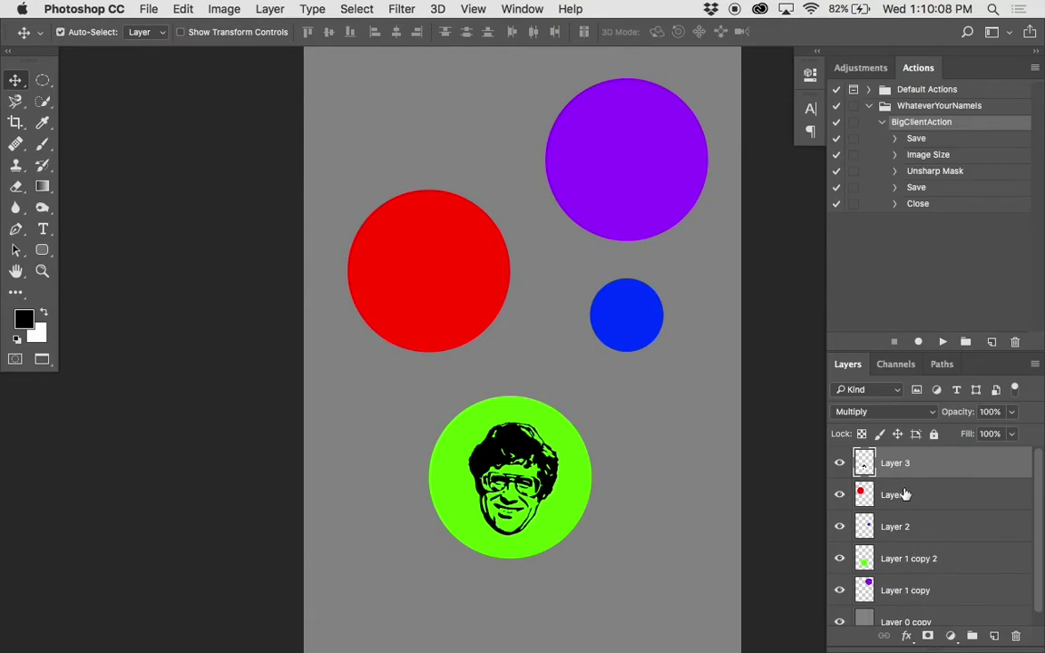
{"action": "left_click", "coordinate": [917, 562], "text": "super"}
{"action": "right_click", "coordinate": [917, 563]}
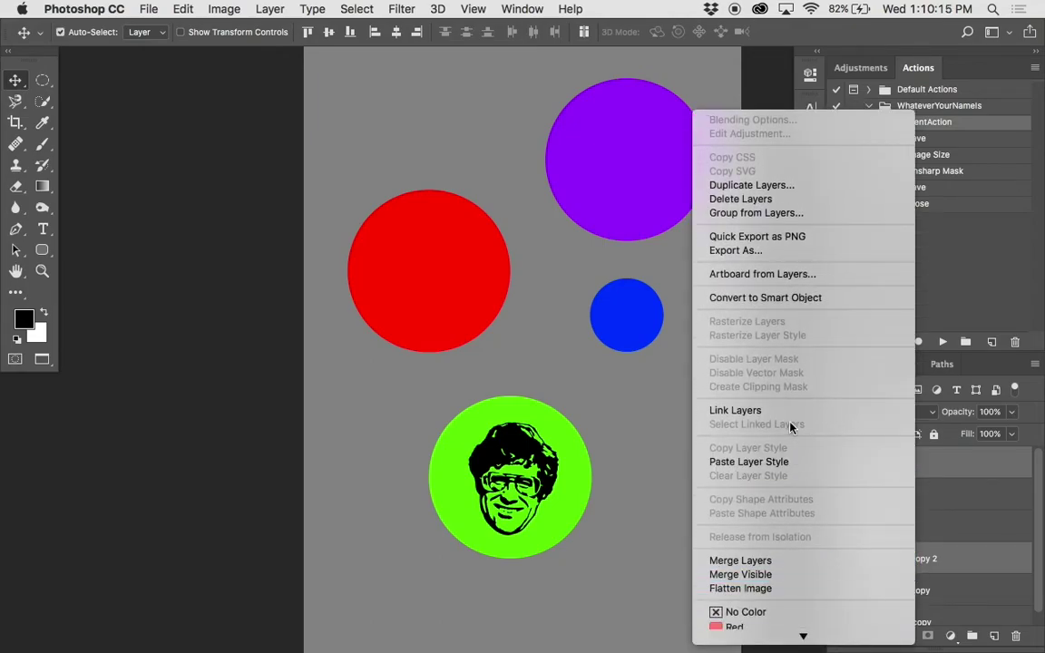
{"action": "left_click", "coordinate": [725, 412]}
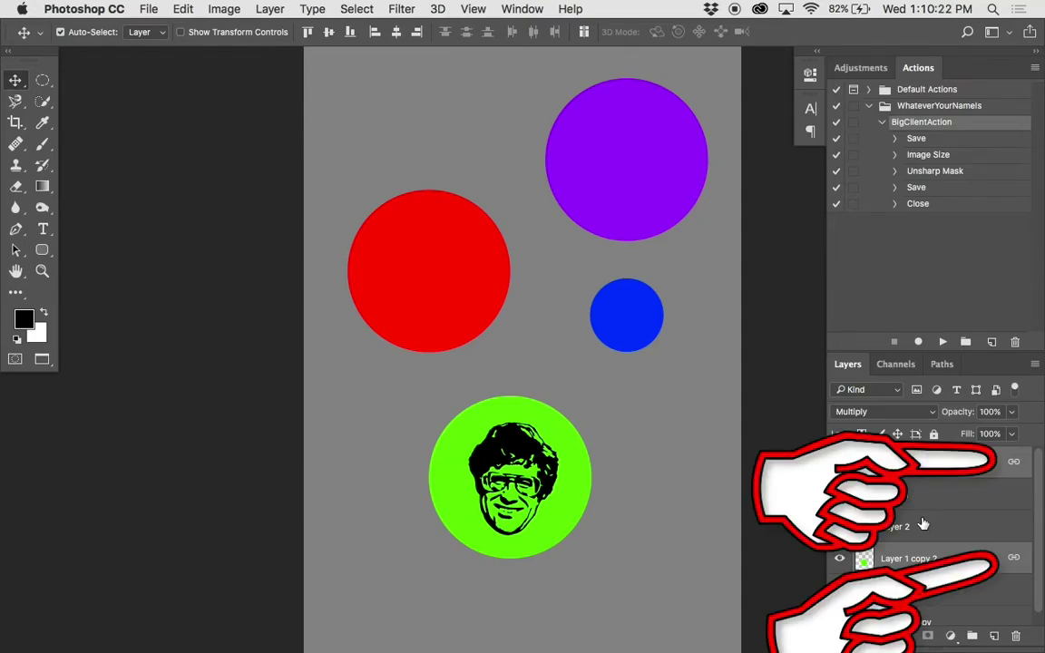
- Select only Layer 3 and move the linked face and green circle slightly down
{"action": "left_click", "coordinate": [918, 501]}
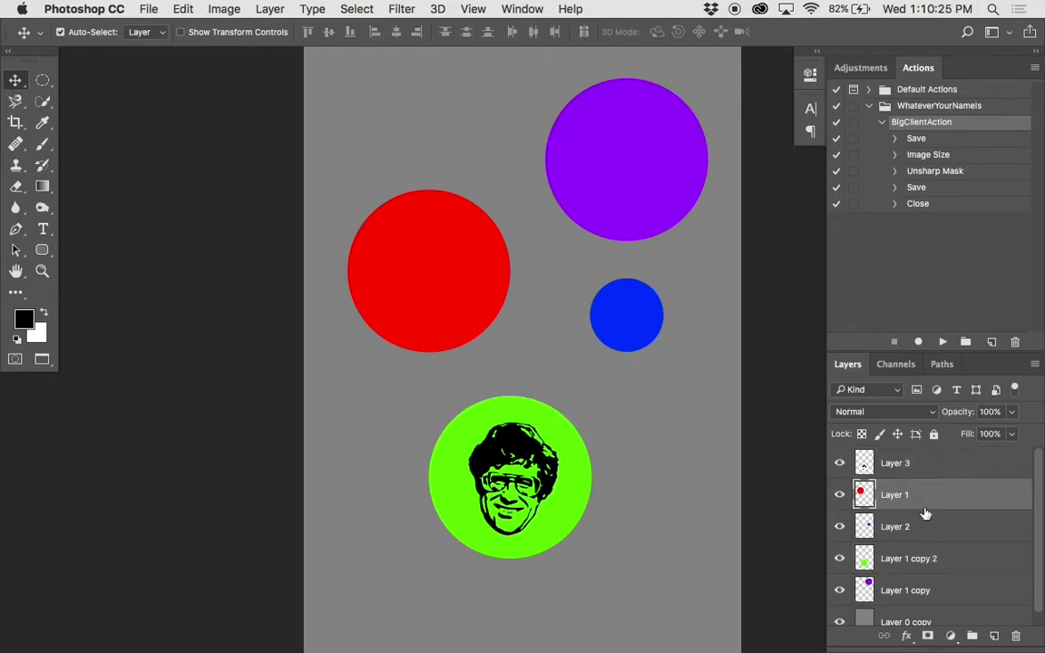
{"action": "left_click", "coordinate": [954, 469]}
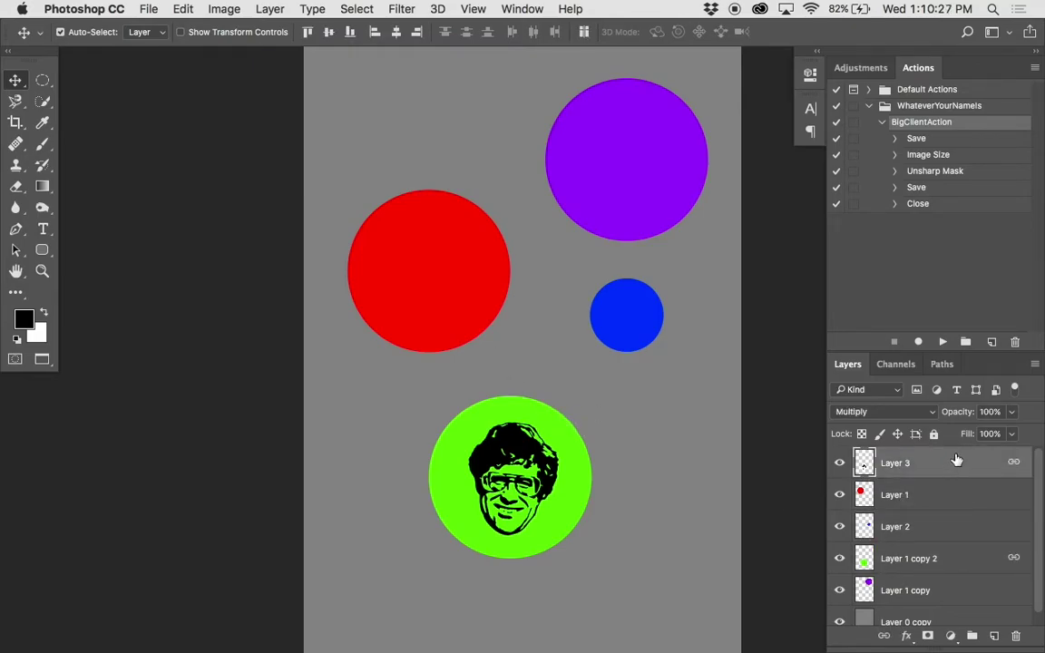
{"action": "left_click_drag", "start_coordinate": [495, 421], "coordinate": [520, 457]}
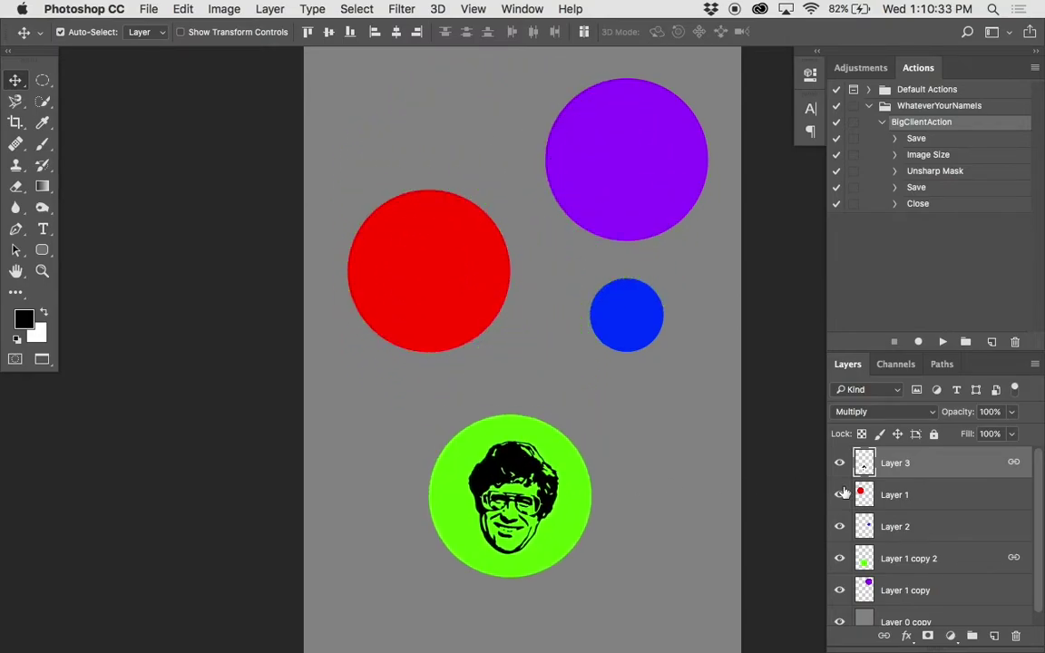
- Unlink Layer 3 from Layer 1 copy 2, keeping Layer 3 selected
{"action": "left_click", "coordinate": [946, 503]}
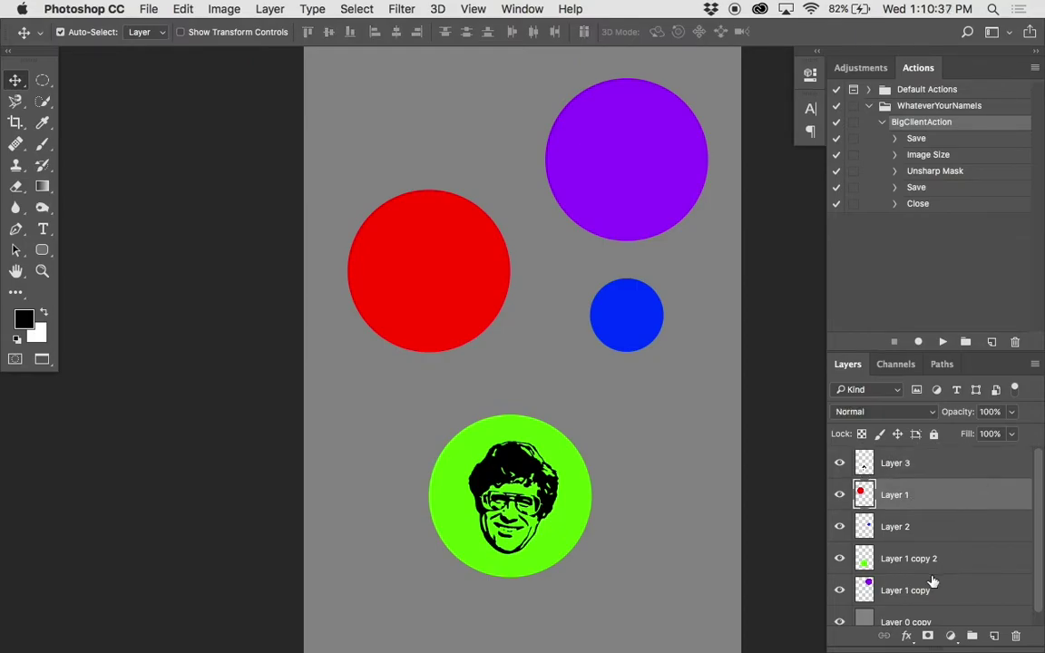
{"action": "left_click", "coordinate": [869, 560]}
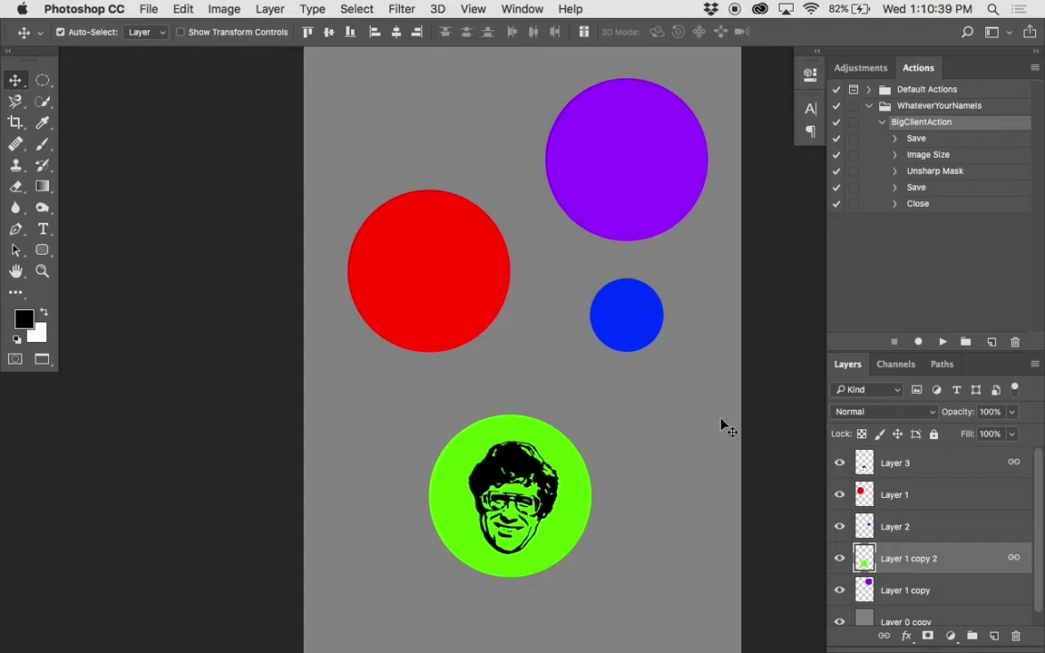
{"action": "left_click", "coordinate": [891, 465]}
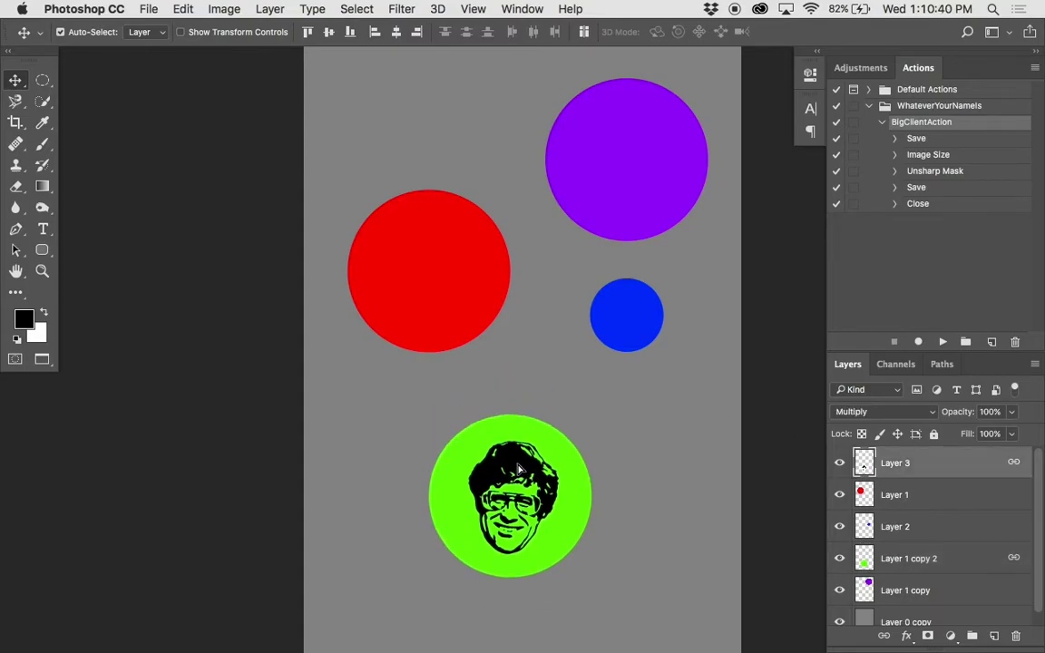
{"action": "right_click", "coordinate": [898, 466]}
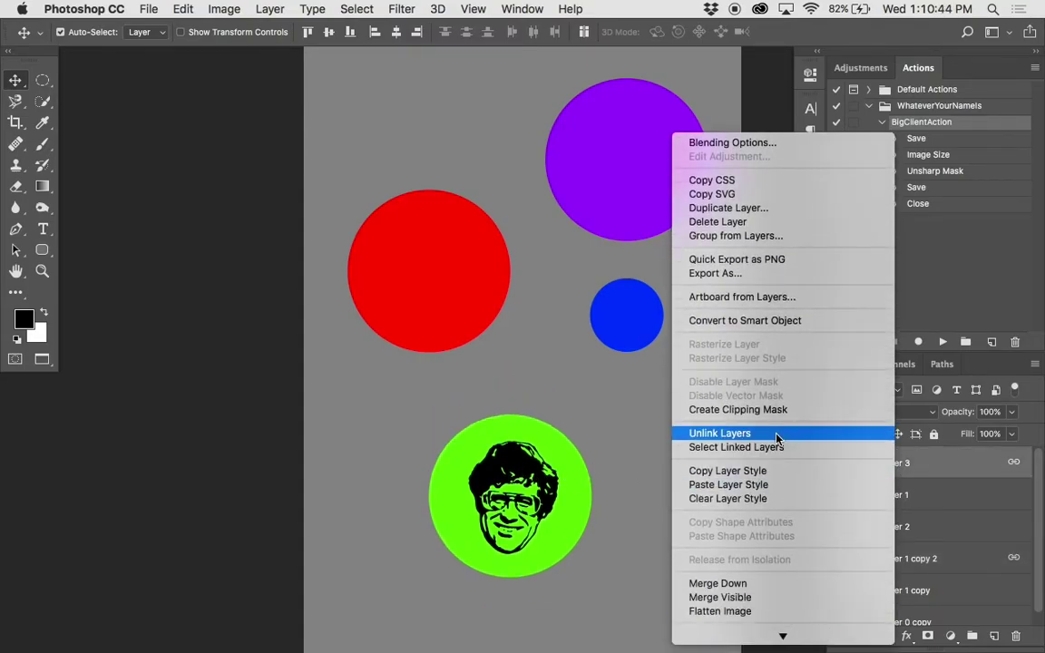
{"action": "left_click", "coordinate": [776, 436]}
{"action": "right_click", "coordinate": [905, 495]}
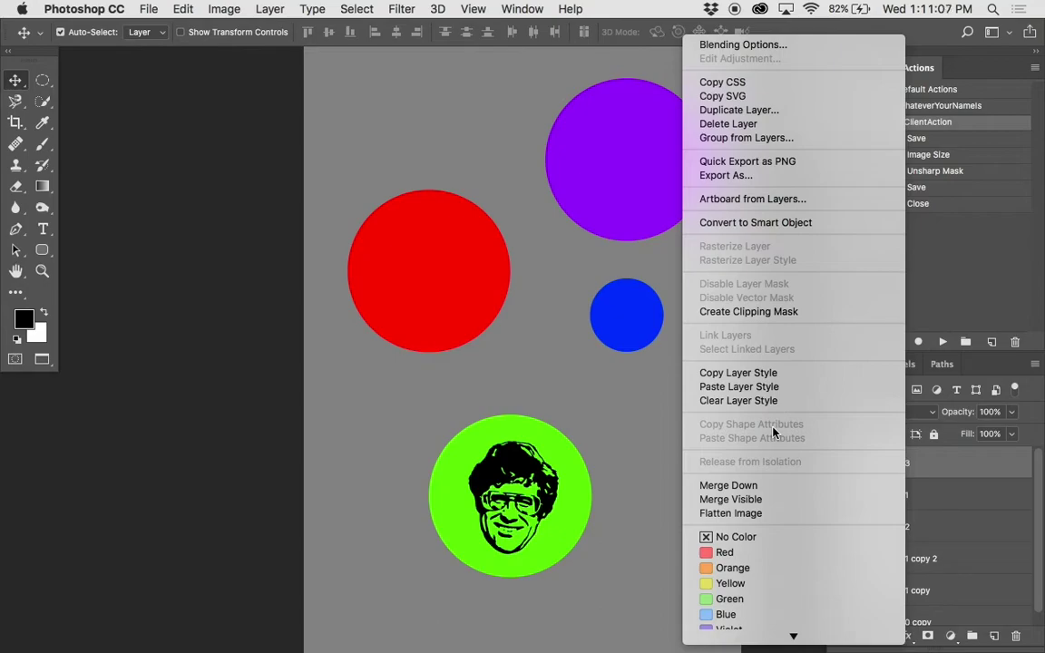
{"action": "left_click", "coordinate": [916, 456]}
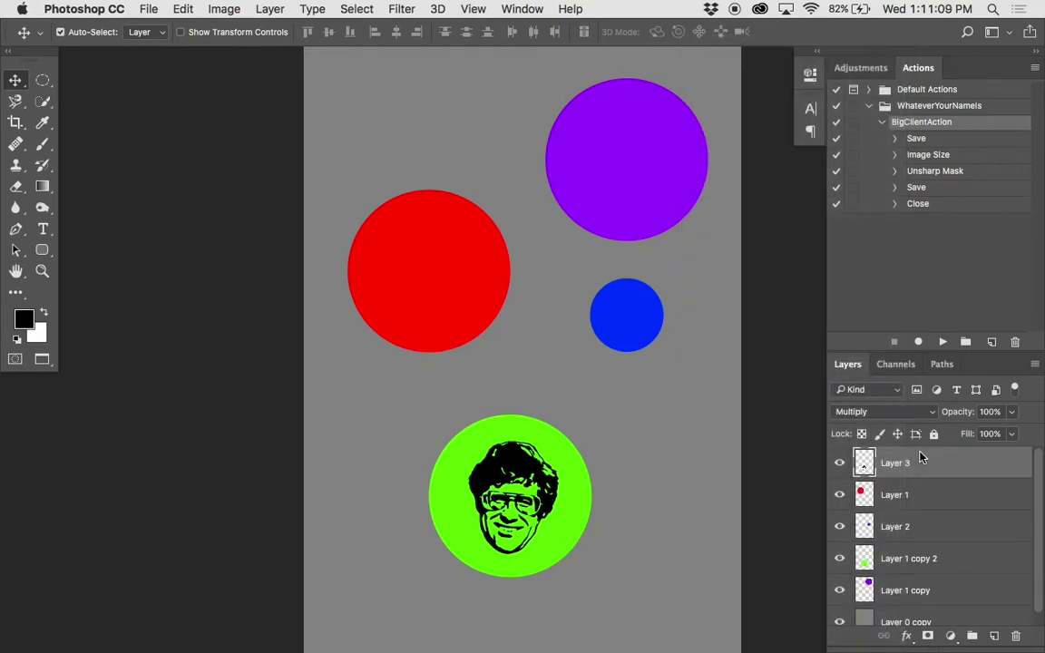
{"action": "mouse_move", "coordinate": [866, 642]}
{"action": "key", "text": "super+Tab"}
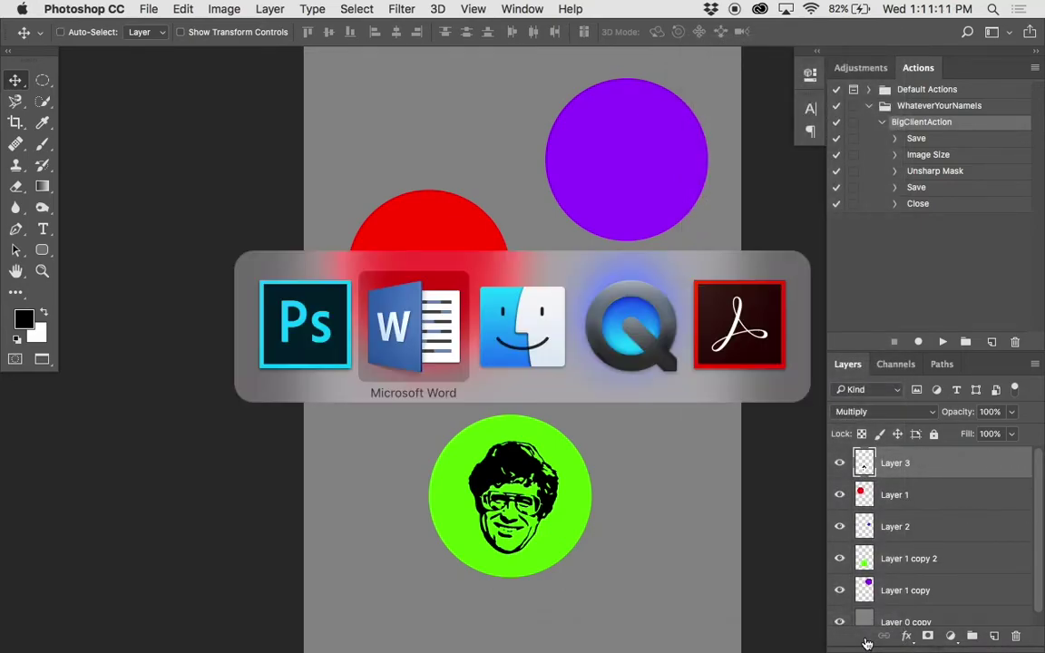
{"action": "key", "text": "super+Tab"}
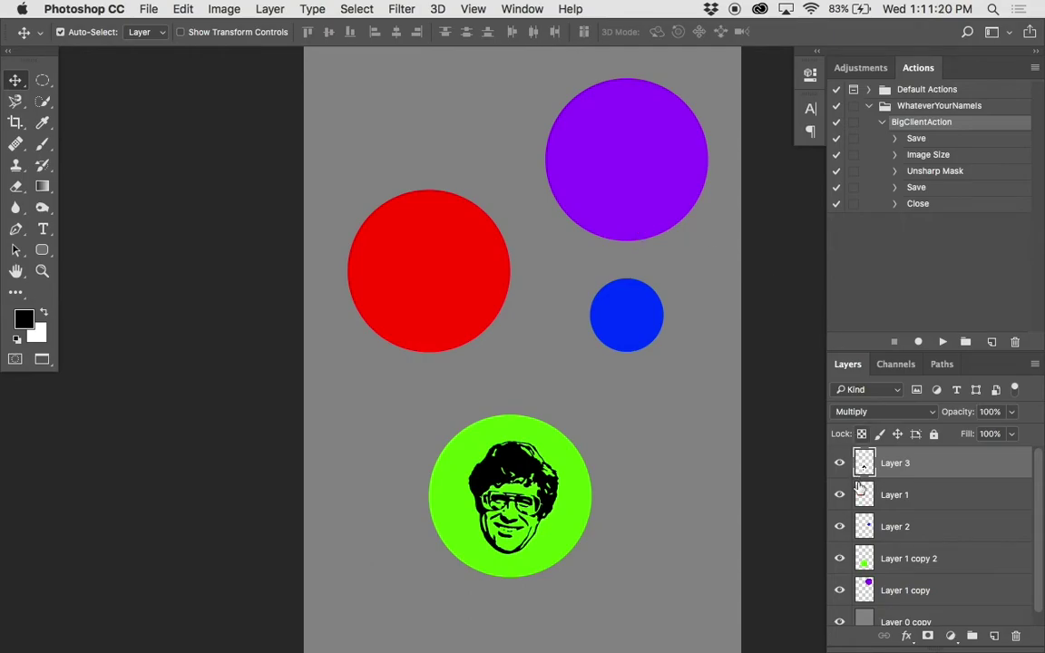
- Paint a black brush squiggle on the purple circle on Layer 1 copy and undo it
{"action": "left_click", "coordinate": [864, 589]}
{"action": "key", "text": "b"}
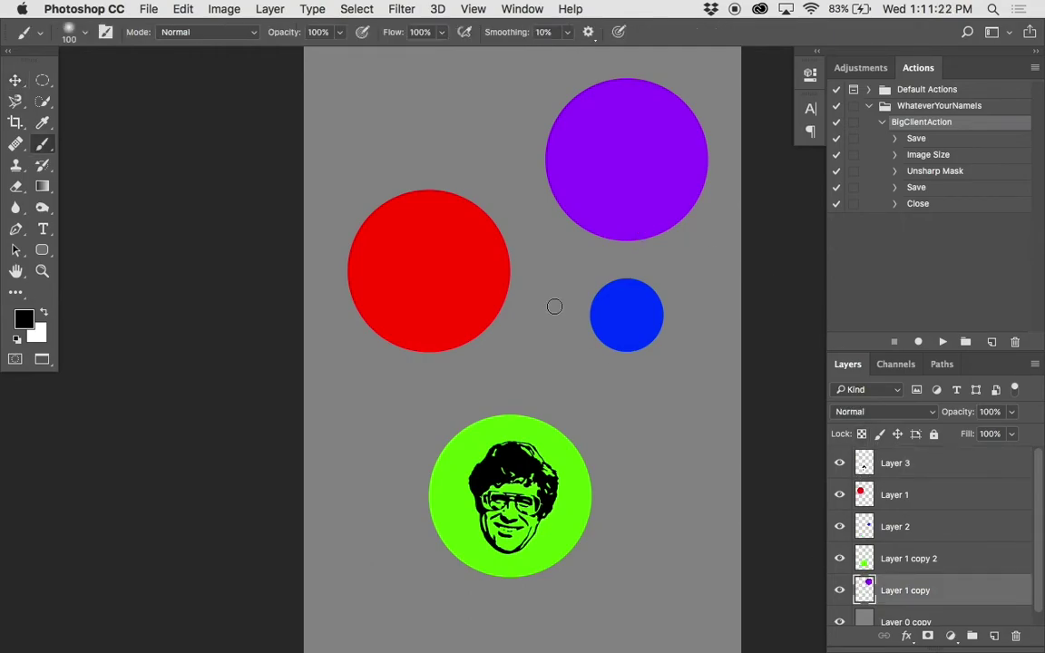
{"action": "mouse_move", "coordinate": [593, 156]}
{"action": "left_mouse_down"}
{"action": "mouse_move", "coordinate": [620, 130]}
{"action": "mouse_move", "coordinate": [653, 186]}
{"action": "left_mouse_up"}
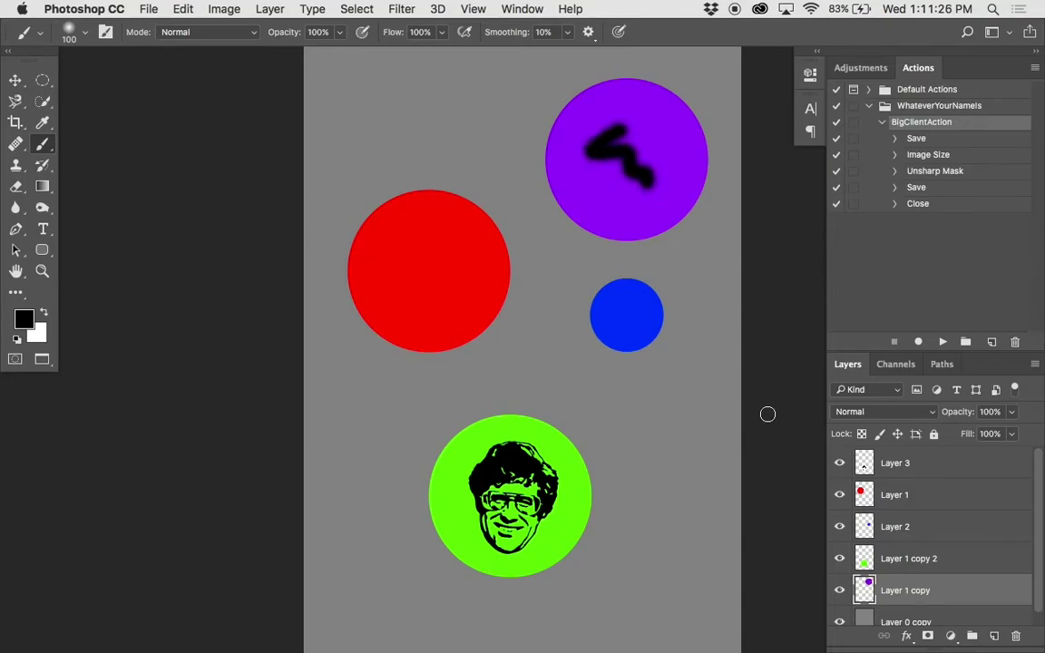
{"action": "key", "text": "super+z"}
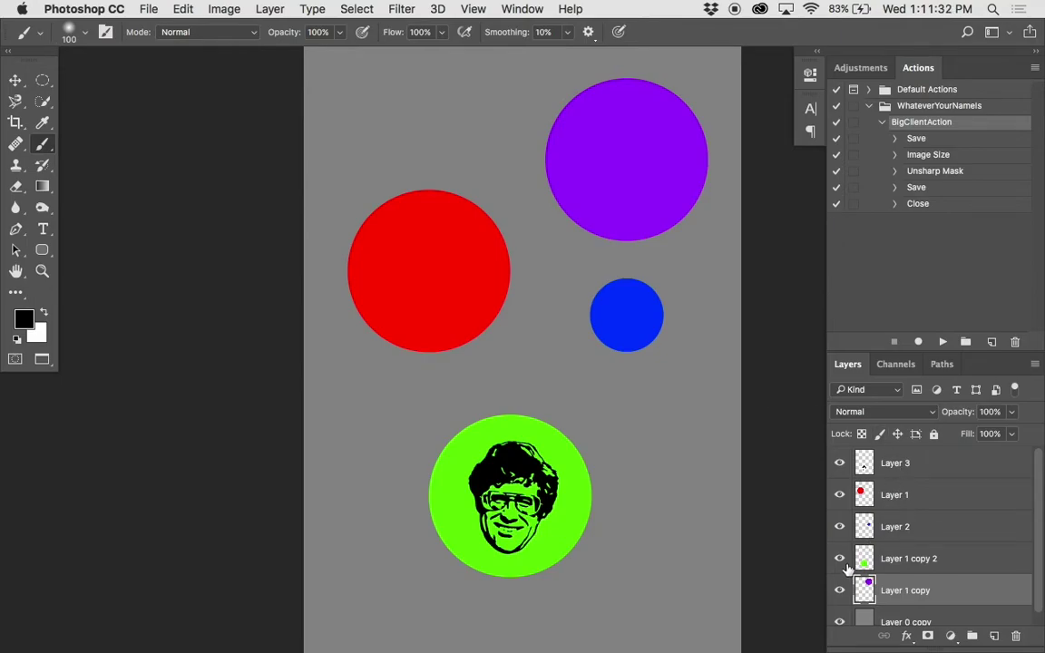
- Toggle the visibility of the purple circle's layer off and on twice
{"action": "left_click", "coordinate": [839, 590]}
{"action": "left_click", "coordinate": [839, 591]}
{"action": "left_click", "coordinate": [839, 591]}
{"action": "left_click", "coordinate": [839, 590]}
- Lock the image pixels of Layer 1 copy and try to brush on the purple circle
{"action": "left_click", "coordinate": [878, 434]}
{"action": "left_click", "coordinate": [590, 177]}
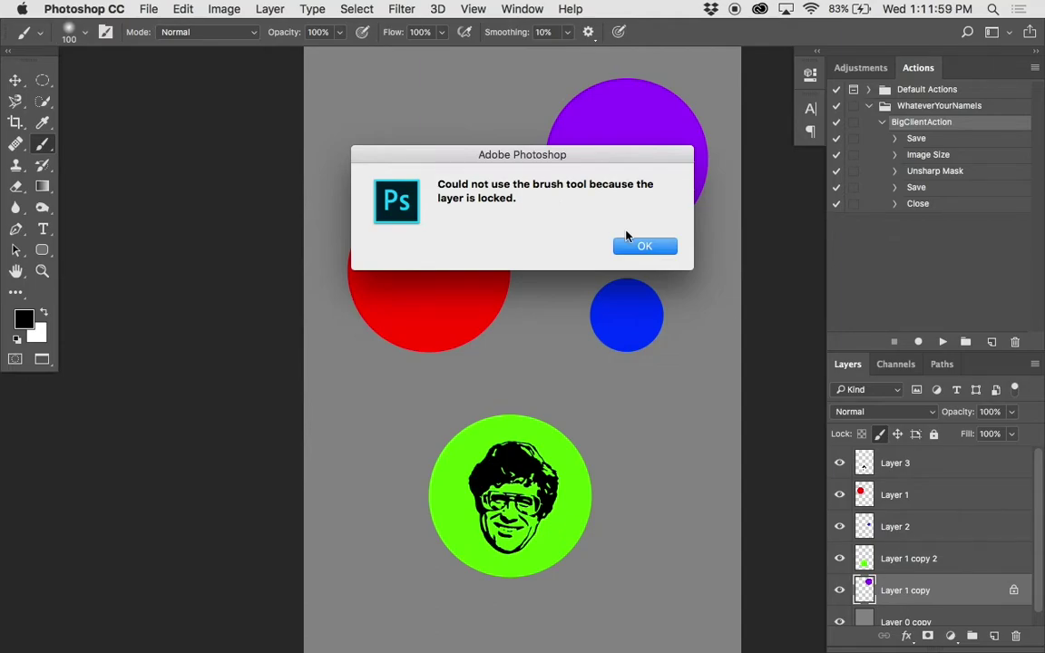
{"action": "left_click", "coordinate": [635, 244]}
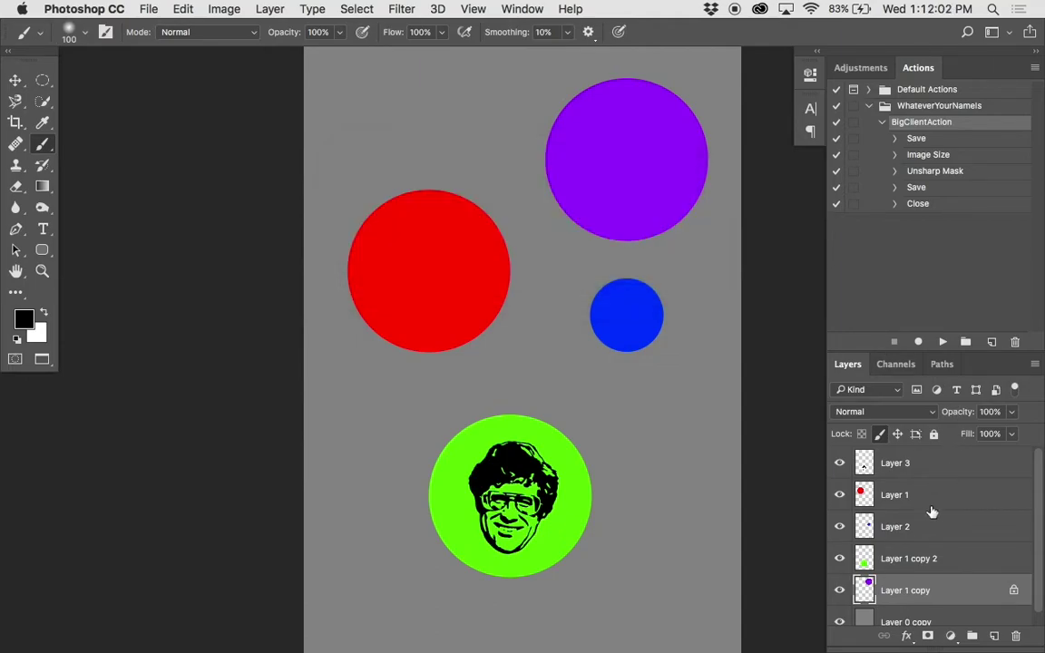
- Select Layer 3 and Layer 1 copy 2 together and move the head and green circle slightly upward
{"action": "left_click", "coordinate": [870, 474]}
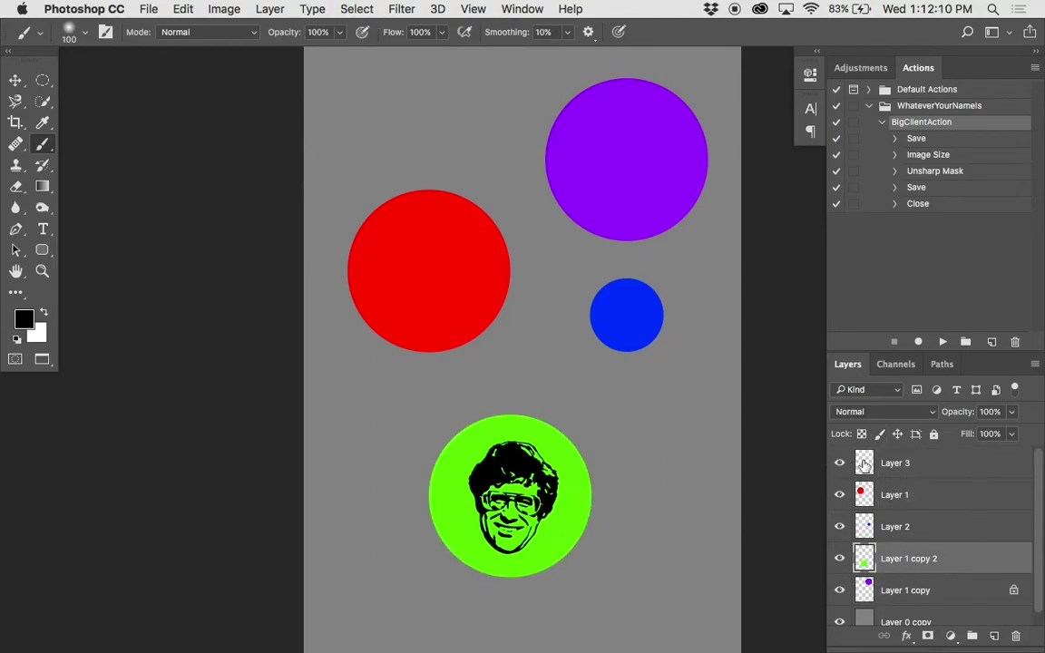
{"action": "left_click", "coordinate": [866, 467]}
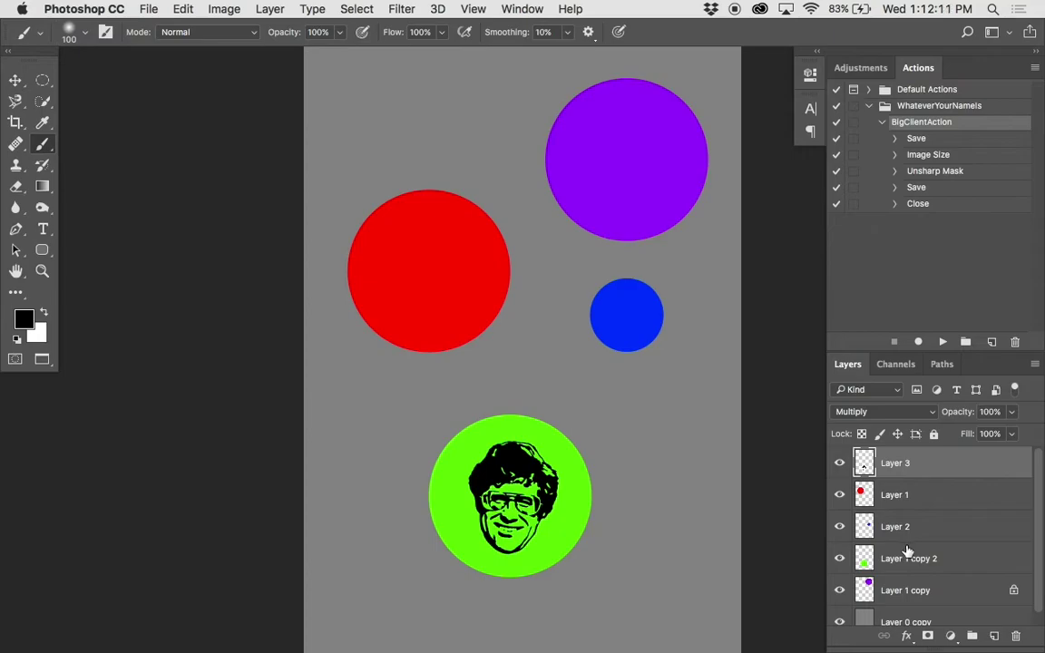
{"action": "key", "text": "v"}
{"action": "mouse_move", "coordinate": [534, 467]}
{"action": "left_mouse_down"}
{"action": "mouse_move", "coordinate": [460, 285]}
{"action": "mouse_move", "coordinate": [535, 413]}
{"action": "mouse_move", "coordinate": [537, 454]}
{"action": "left_mouse_up"}
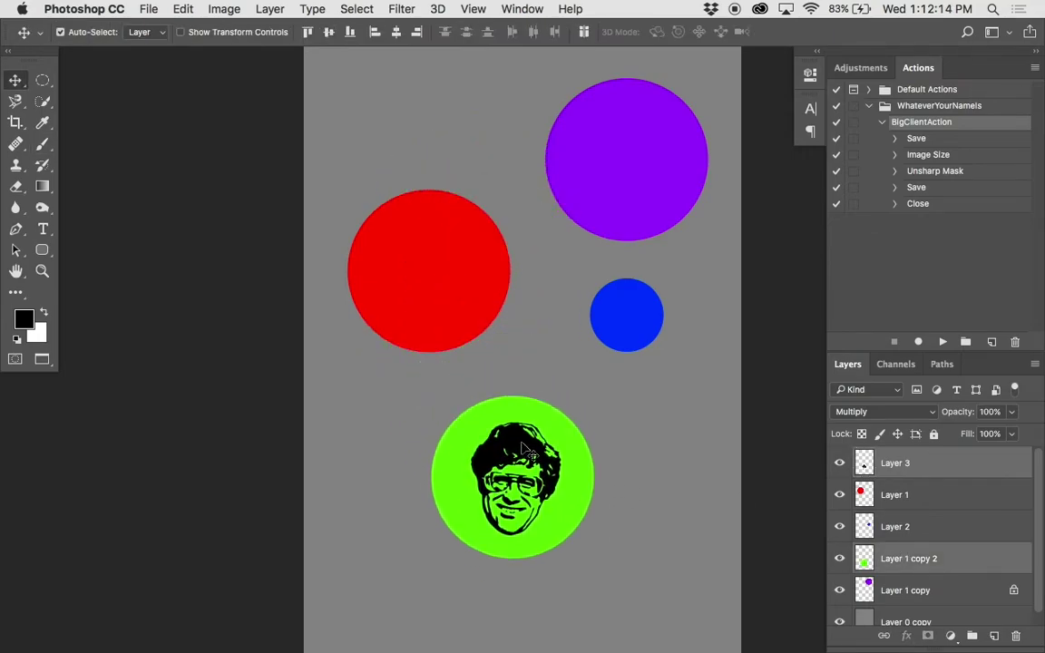
- Move Layer 1 copy to the top of the layer stack and shift the purple circle up toward the red circle
{"action": "left_click", "coordinate": [894, 594]}
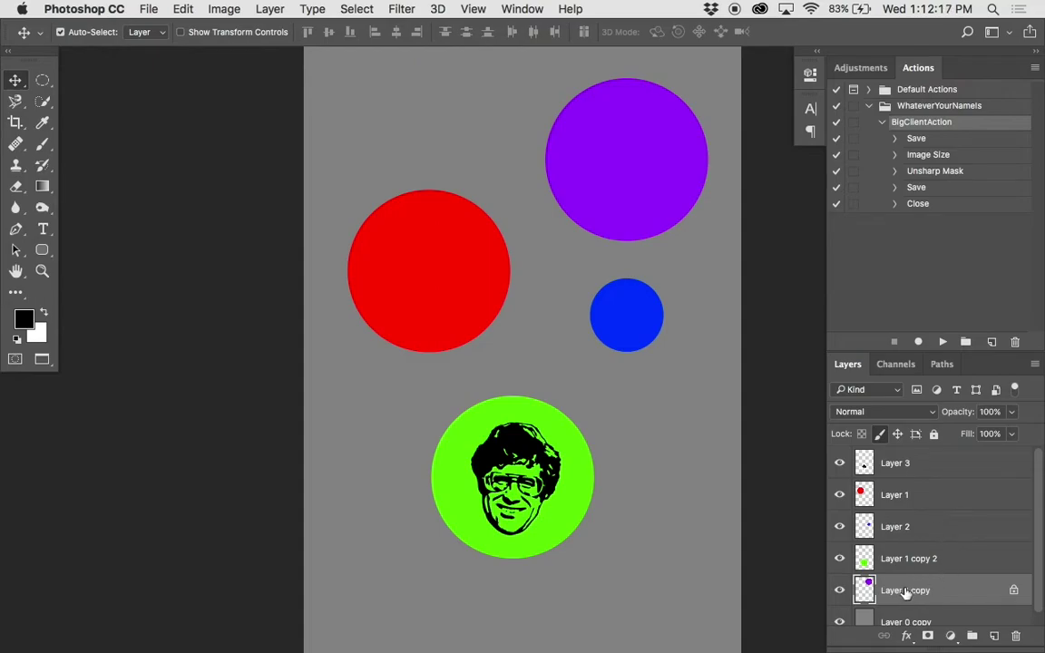
{"action": "left_click_drag", "start_coordinate": [905, 592], "coordinate": [914, 481]}
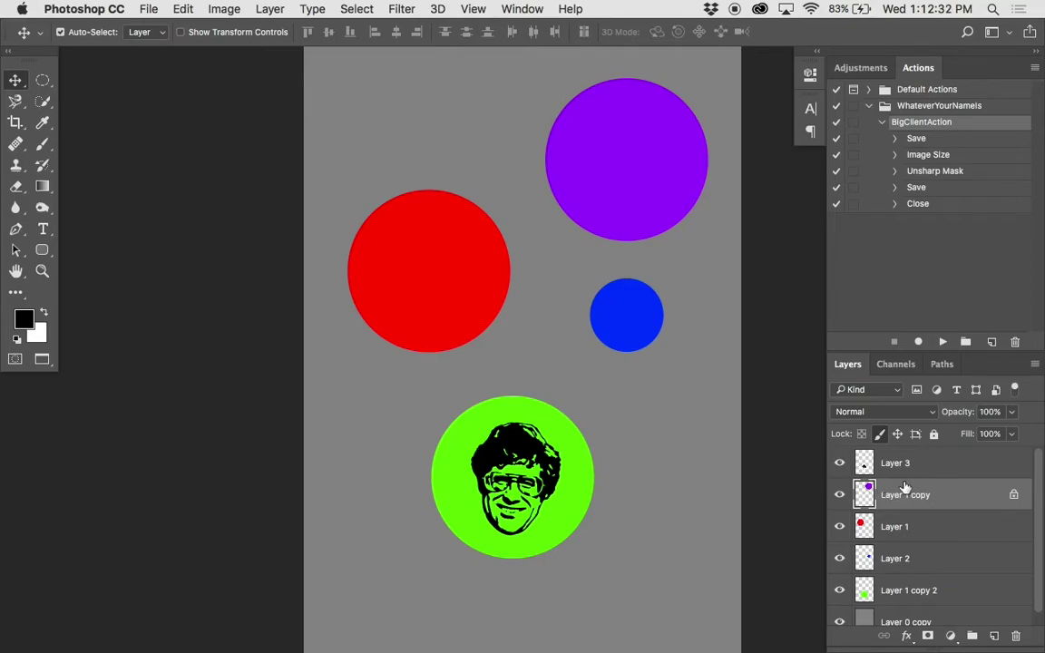
{"action": "left_click_drag", "start_coordinate": [905, 488], "coordinate": [915, 458]}
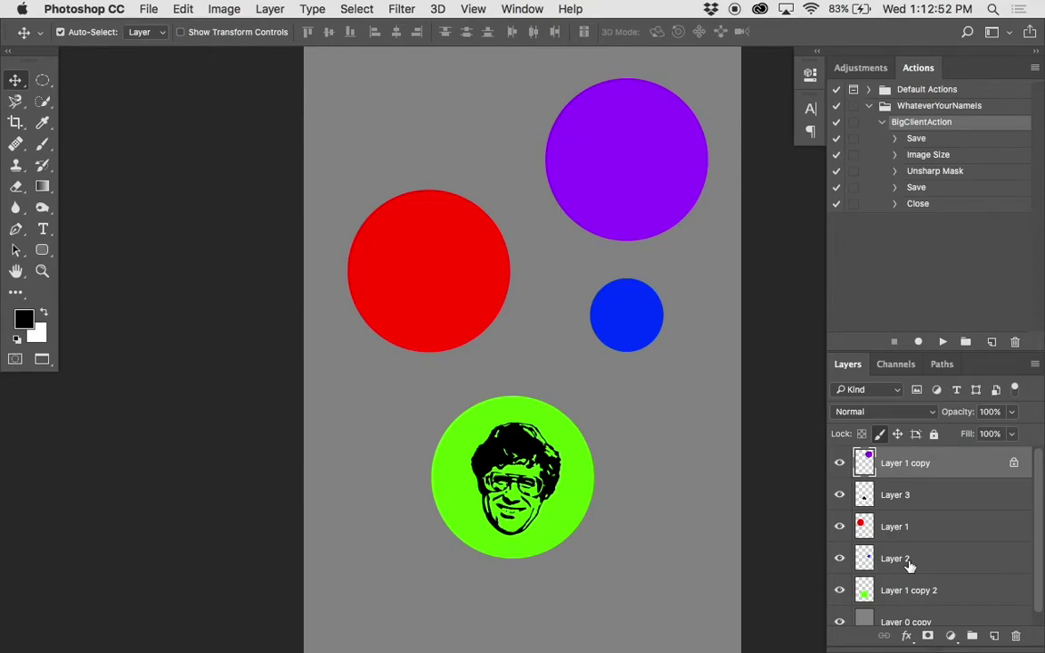
{"action": "left_click_drag", "start_coordinate": [642, 184], "coordinate": [581, 163]}
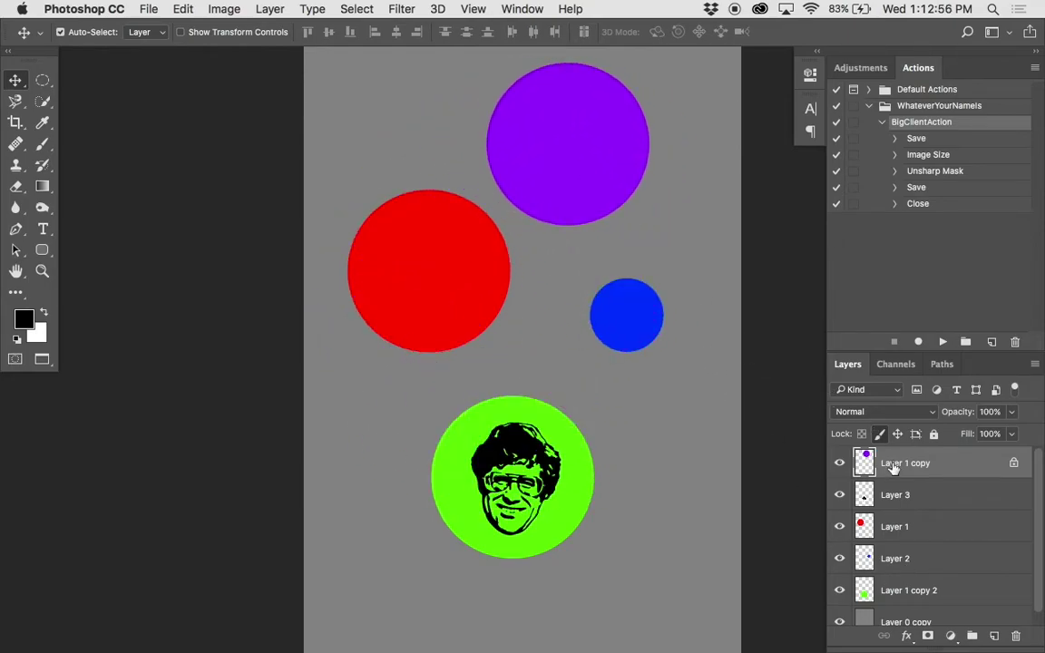
- Shift the purple circle right with Layer 1 copy placed just above Layer 0 copy, and return that layer to the top of the stack
{"action": "left_click_drag", "start_coordinate": [895, 465], "coordinate": [894, 617]}
{"action": "left_click_drag", "start_coordinate": [555, 168], "coordinate": [595, 162]}
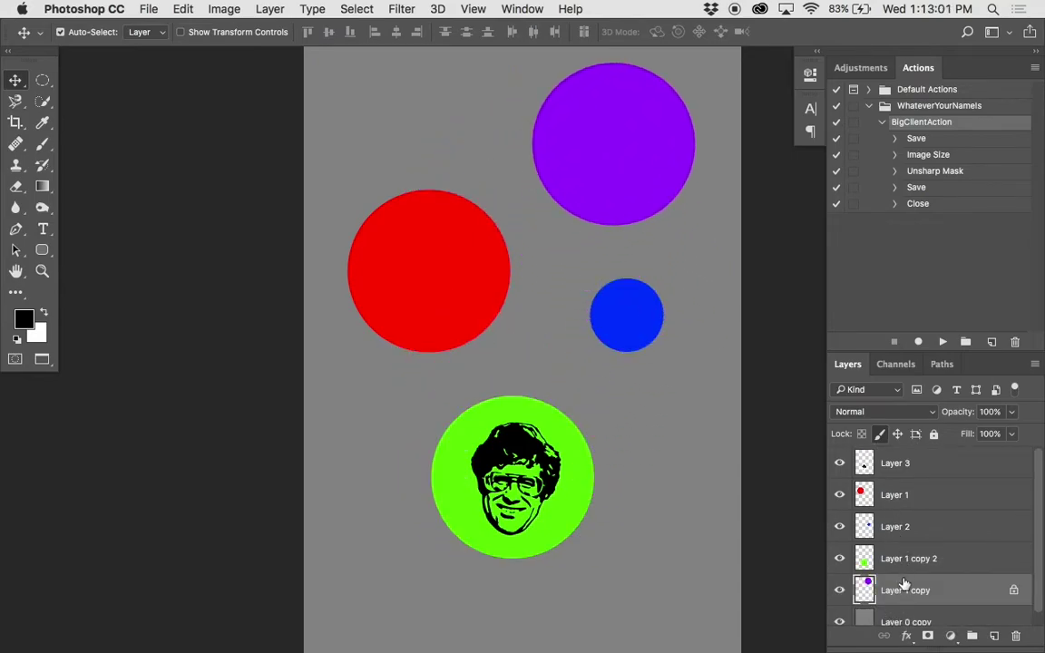
{"action": "left_click_drag", "start_coordinate": [873, 588], "coordinate": [903, 463]}
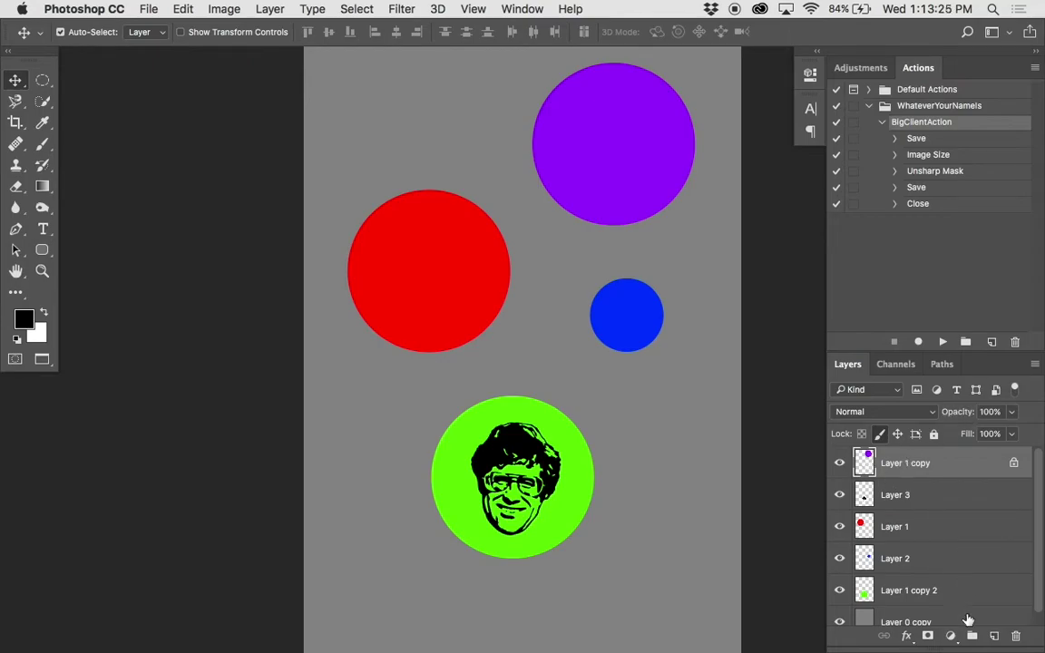
- Add a Hue/Saturation adjustment layer above Layer 1 copy and set its hue to +147
{"action": "left_click", "coordinate": [950, 636]}
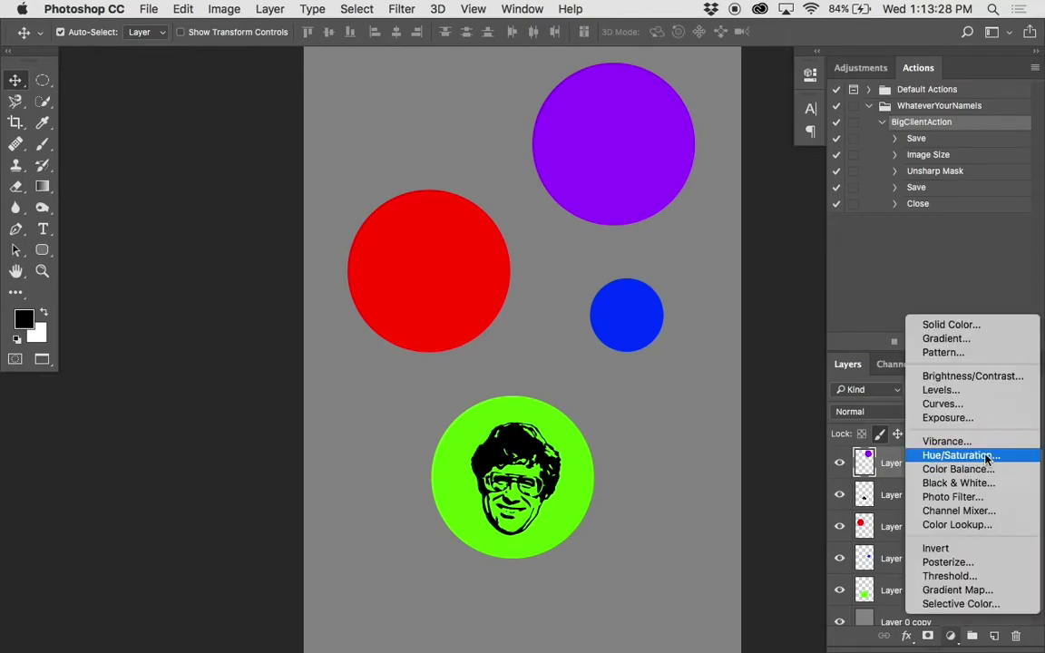
{"action": "left_click", "coordinate": [867, 304]}
{"action": "left_click", "coordinate": [866, 67]}
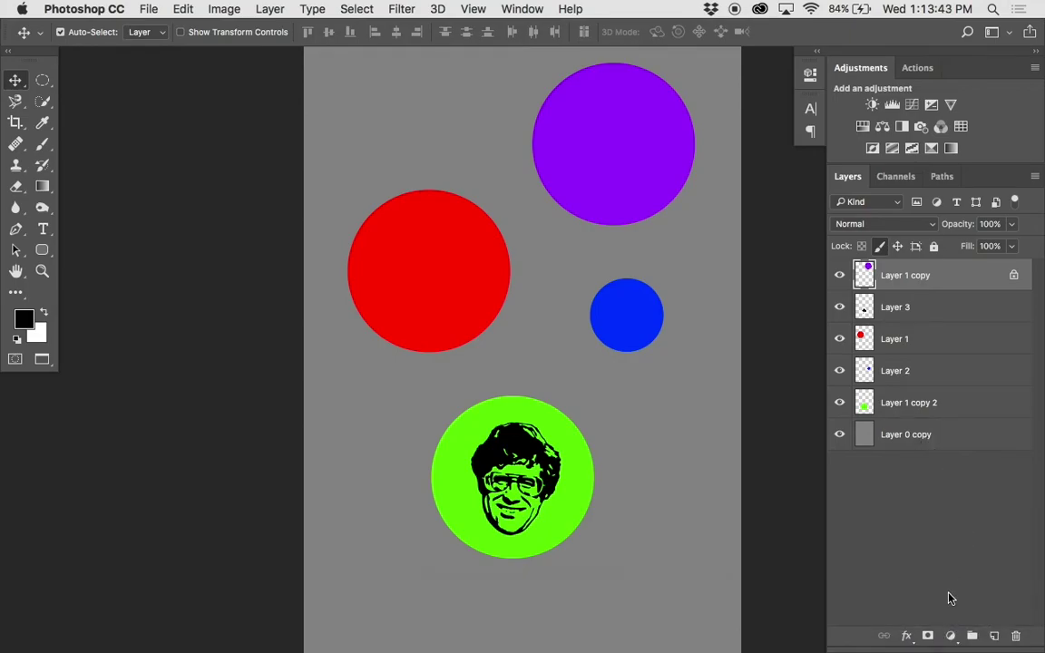
{"action": "left_click", "coordinate": [949, 635]}
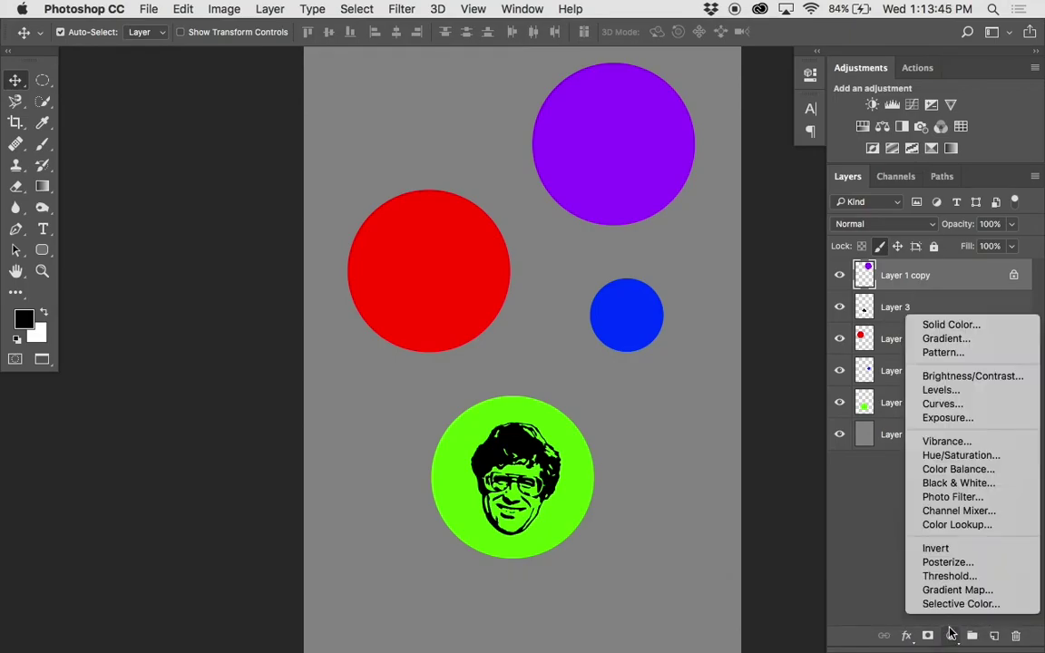
{"action": "left_click", "coordinate": [969, 455]}
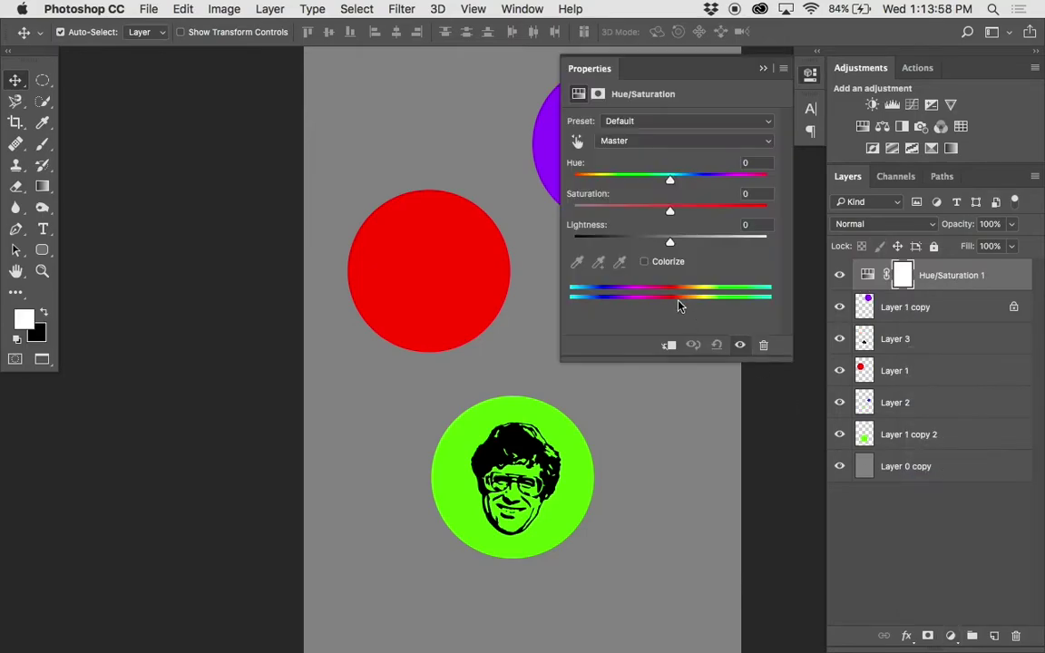
{"action": "scroll", "coordinate": [498, 226], "scroll_direction": "right", "scroll_amount": 5}
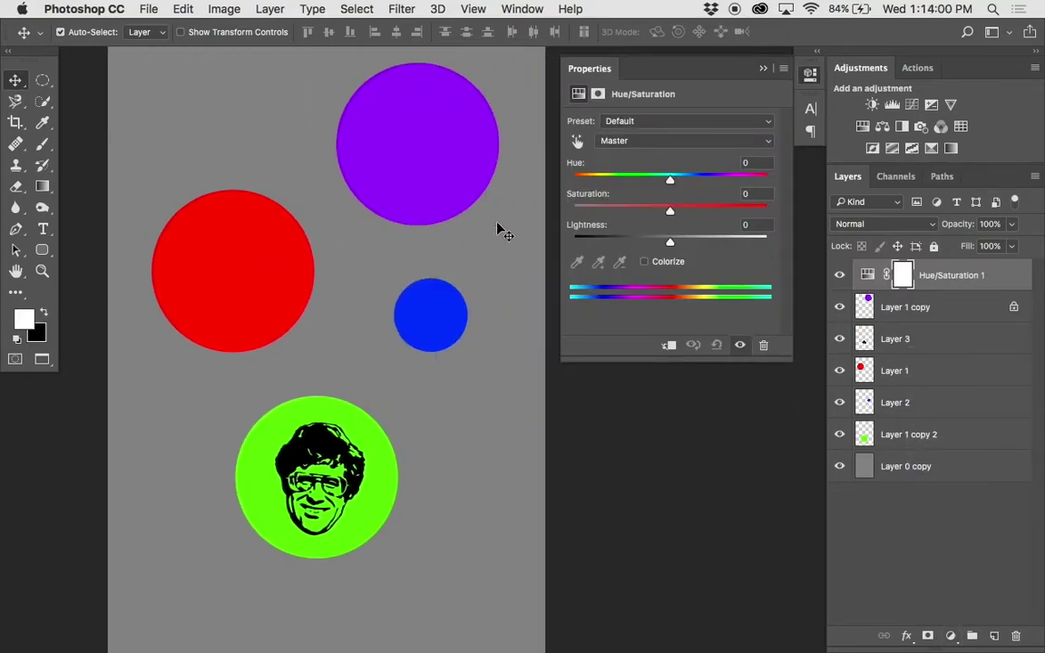
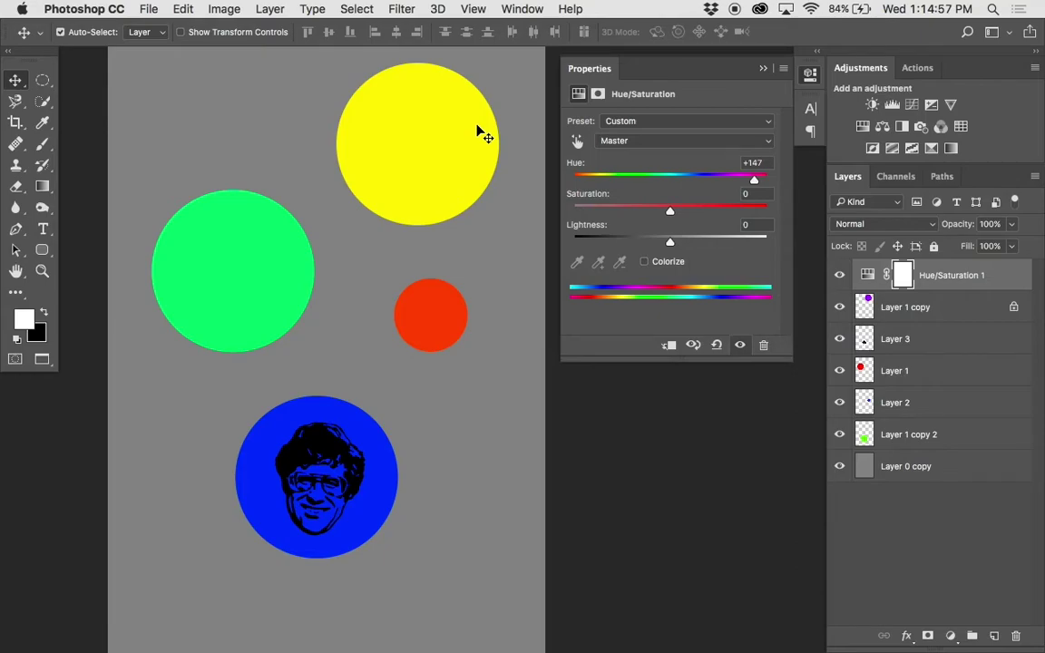
- Reopen the Hue/Saturation adjustment and set its hue to +149, trying saturation at -100 before returning it to 0
{"action": "left_click", "coordinate": [868, 277]}
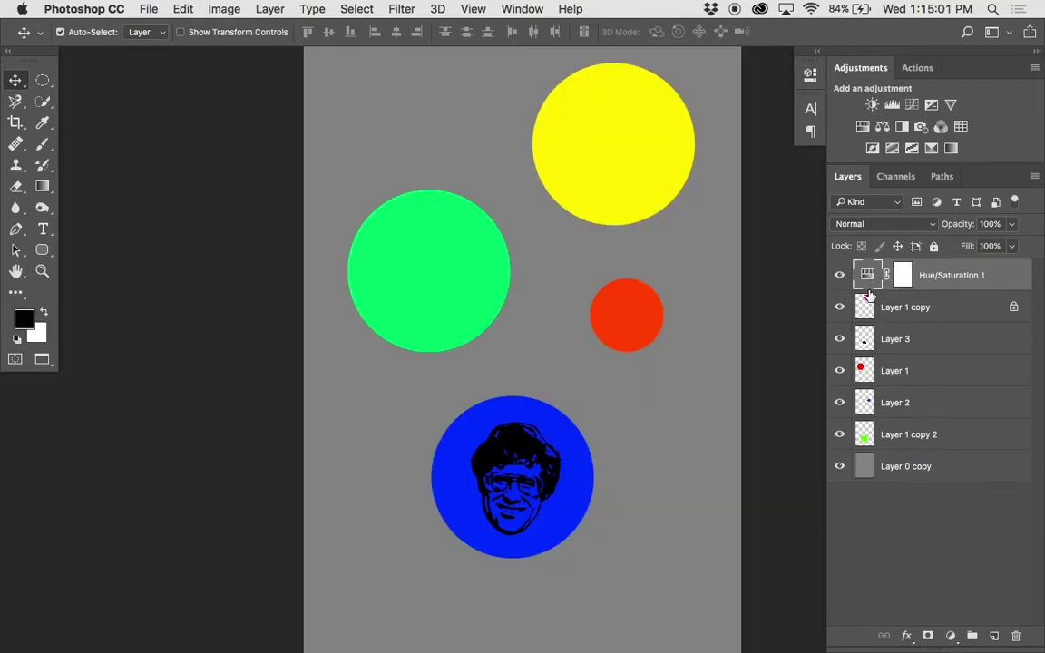
{"action": "double_click", "coordinate": [868, 277]}
{"action": "scroll", "coordinate": [466, 152], "scroll_direction": "right", "scroll_amount": 5}
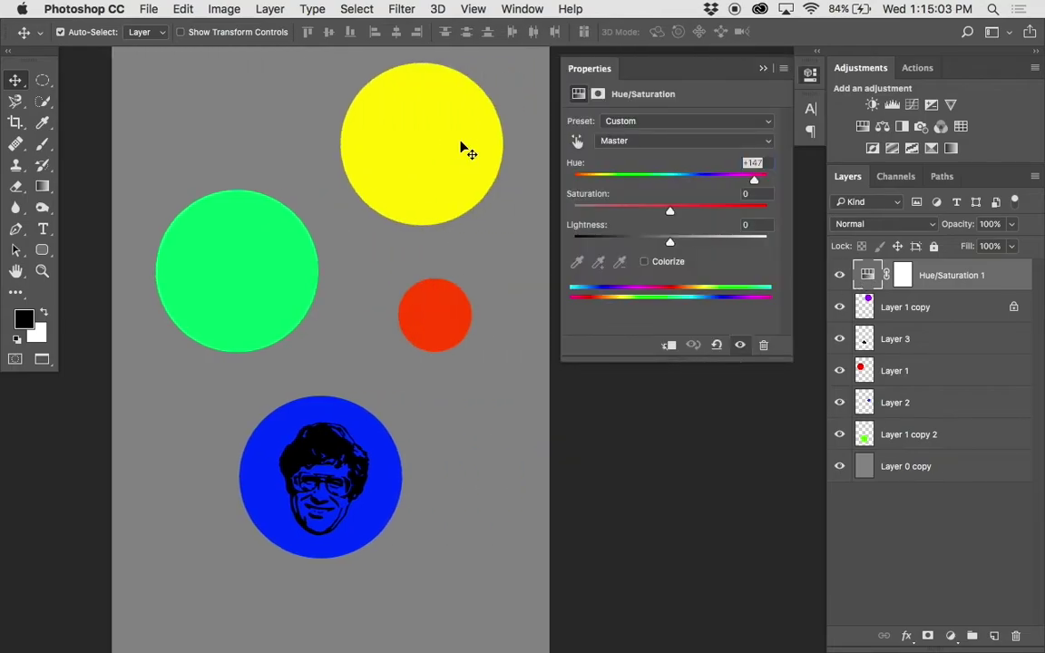
{"action": "mouse_move", "coordinate": [756, 179]}
{"action": "left_mouse_down"}
{"action": "mouse_move", "coordinate": [595, 182]}
{"action": "mouse_move", "coordinate": [740, 181]}
{"action": "left_mouse_up"}
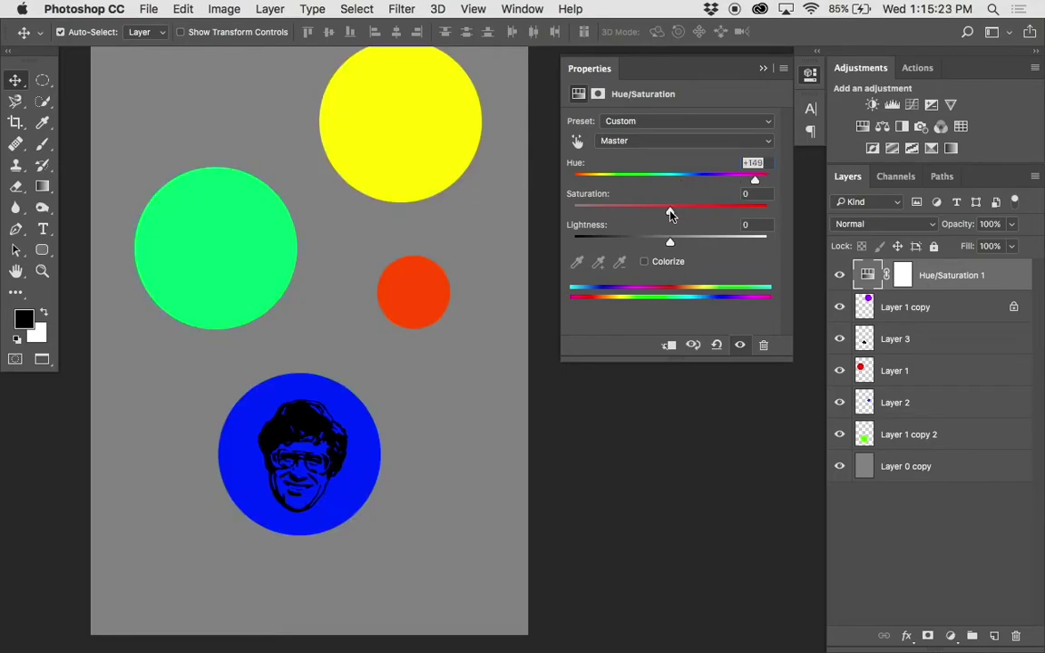
{"action": "left_click_drag", "start_coordinate": [670, 213], "coordinate": [570, 225]}
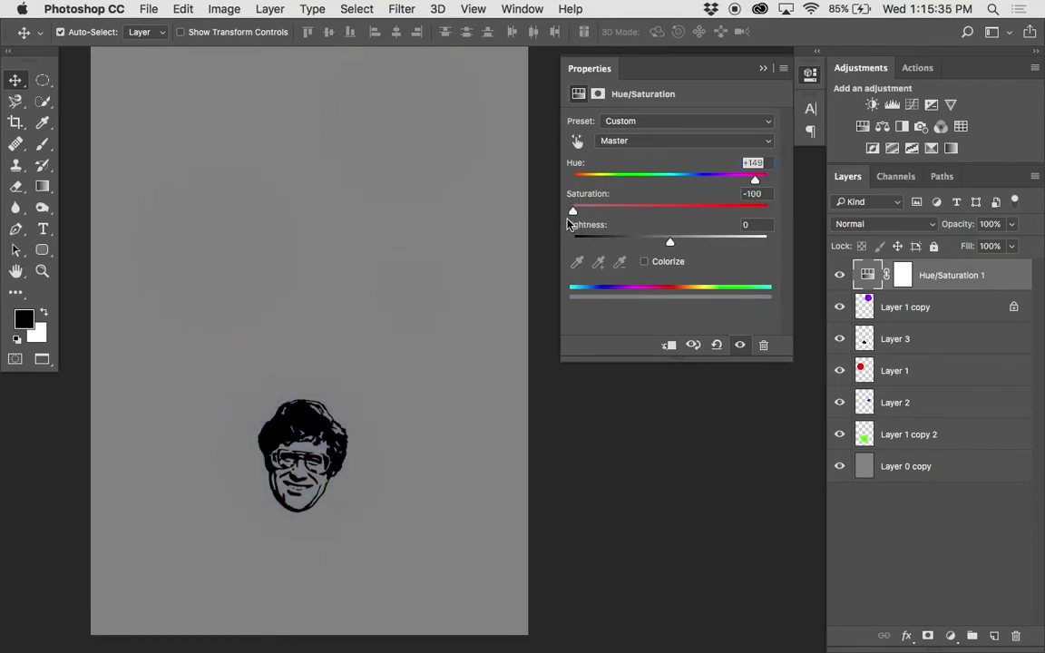
{"action": "left_click_drag", "start_coordinate": [569, 224], "coordinate": [671, 217]}
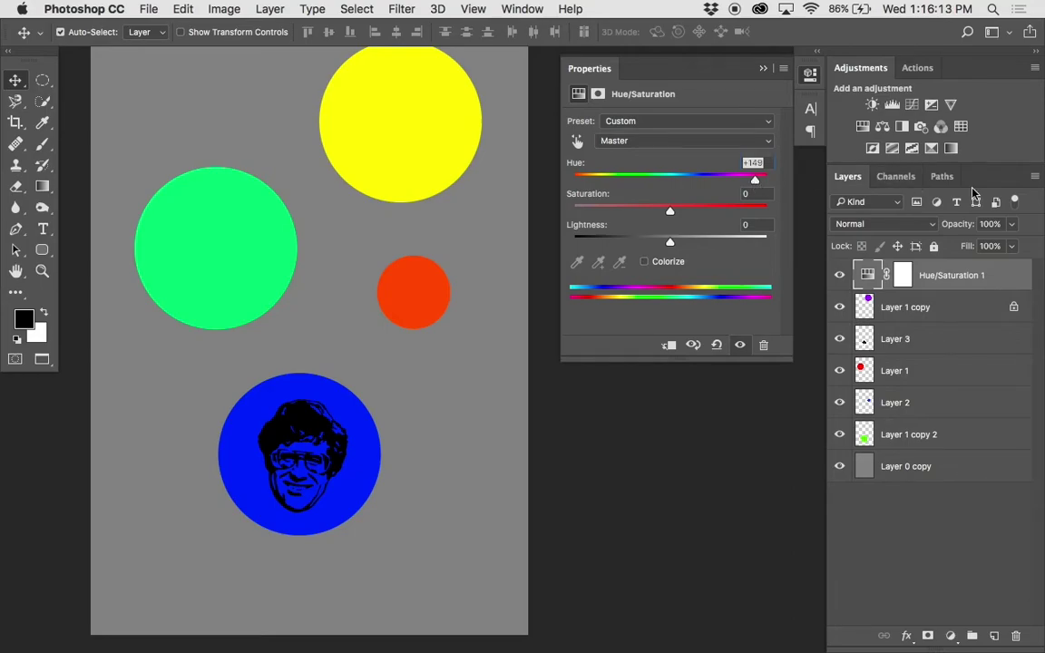
- Toggle the visibility of the Hue/Saturation 1 layer off and on twice to compare the circle colors
{"action": "left_click", "coordinate": [840, 276]}
{"action": "left_click", "coordinate": [840, 276]}
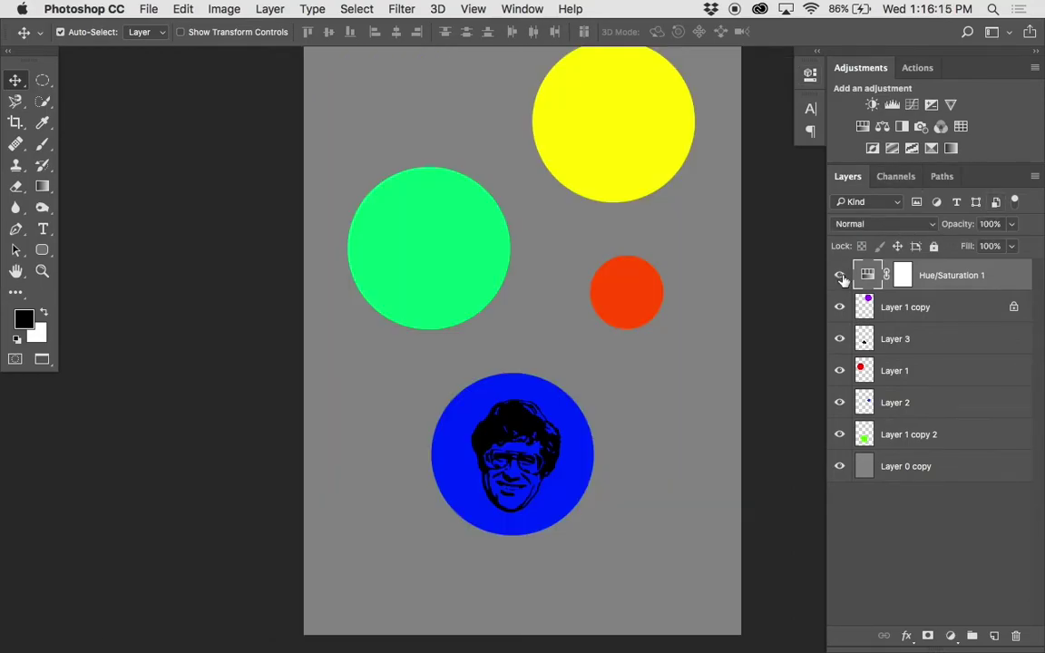
{"action": "left_click", "coordinate": [840, 275]}
{"action": "left_click", "coordinate": [840, 275]}
- Clip the Hue/Saturation 1 layer to Layer 1 copy, releasing and recreating the clipping mask from between the two layers
{"action": "left_click", "coordinate": [1035, 178]}
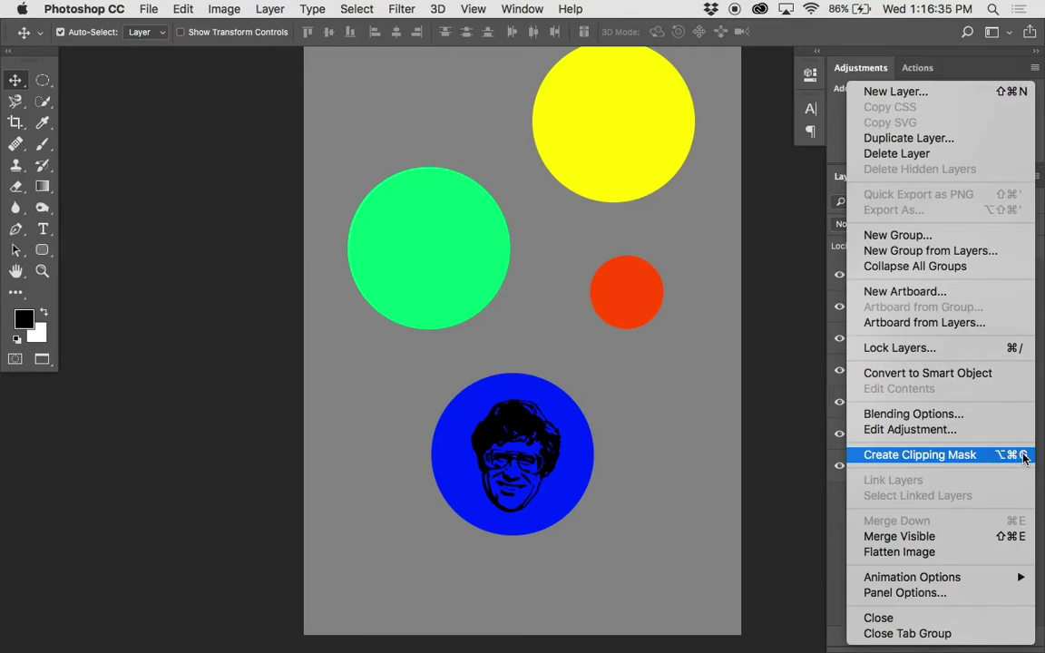
{"action": "left_click", "coordinate": [920, 455]}
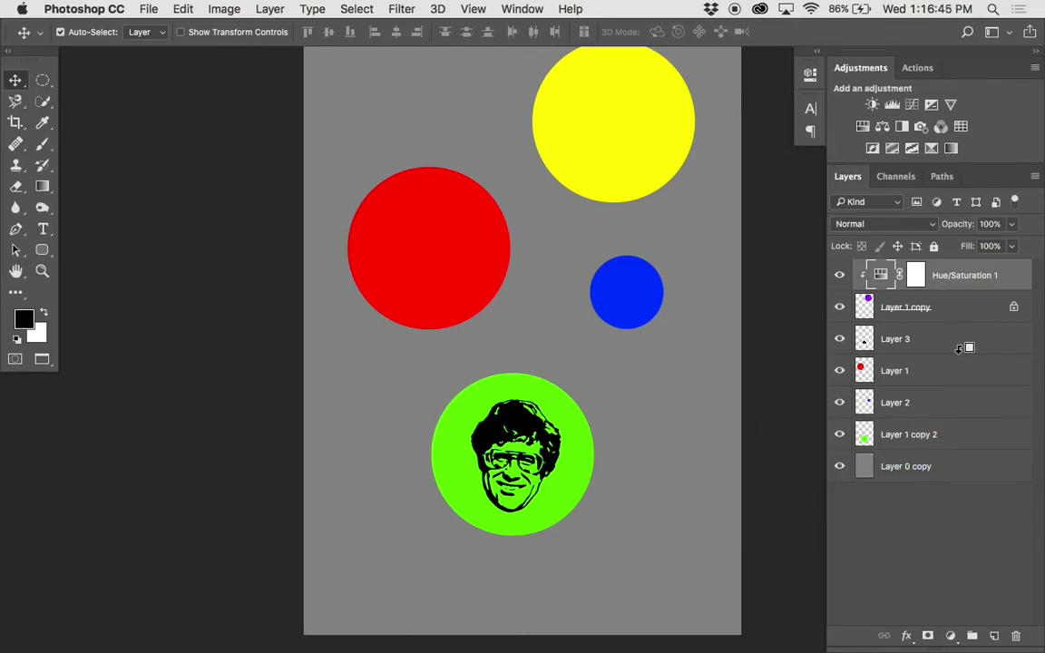
{"action": "left_click", "coordinate": [952, 284], "text": "alt"}
{"action": "left_click", "coordinate": [947, 285], "text": "alt"}
{"action": "left_click", "coordinate": [947, 287], "text": "alt"}
{"action": "left_click", "coordinate": [947, 291], "text": "alt"}
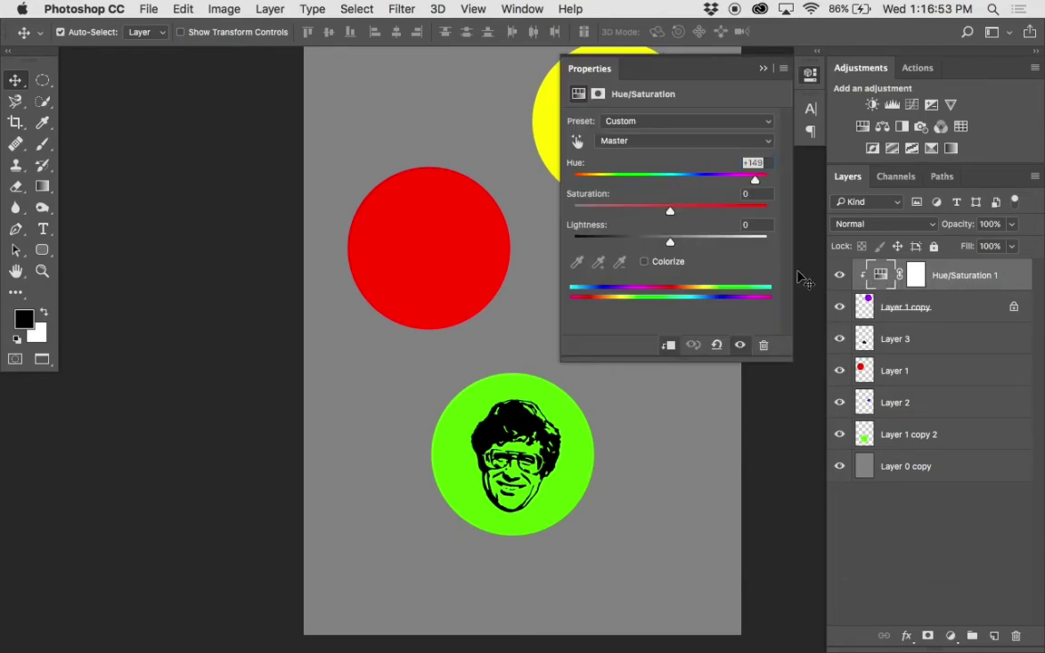
- Release and reapply the clipping of Hue/Saturation 1 twice from its adjustment properties, and close the properties
{"action": "scroll", "coordinate": [802, 279], "scroll_direction": "right", "scroll_amount": 5}
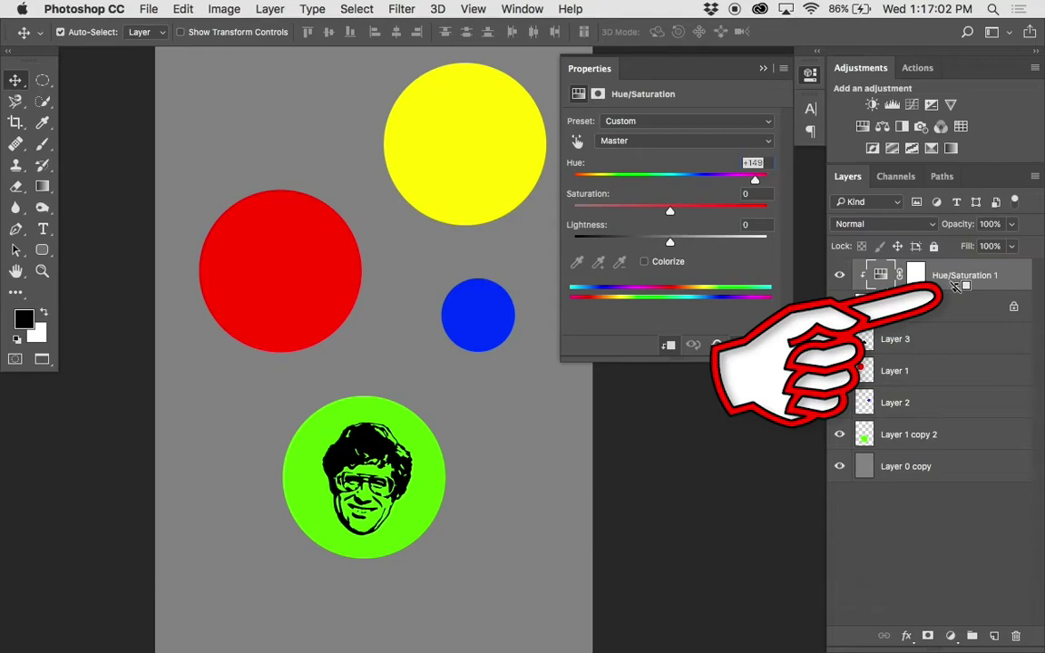
{"action": "left_click", "coordinate": [669, 346]}
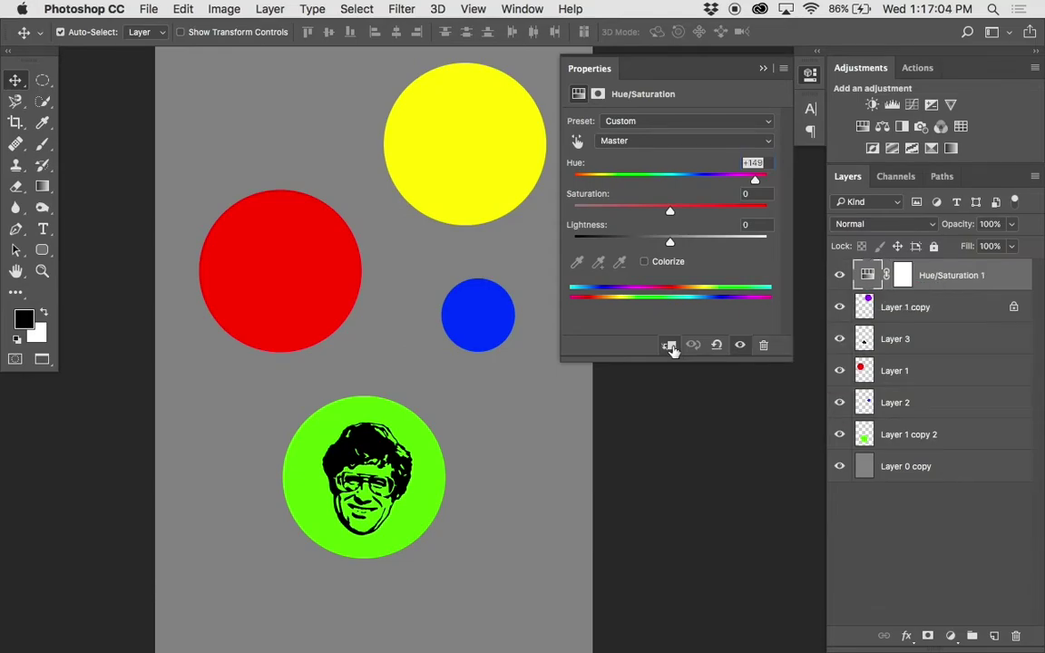
{"action": "left_click", "coordinate": [669, 345]}
{"action": "left_click", "coordinate": [669, 345]}
{"action": "left_click", "coordinate": [669, 345]}
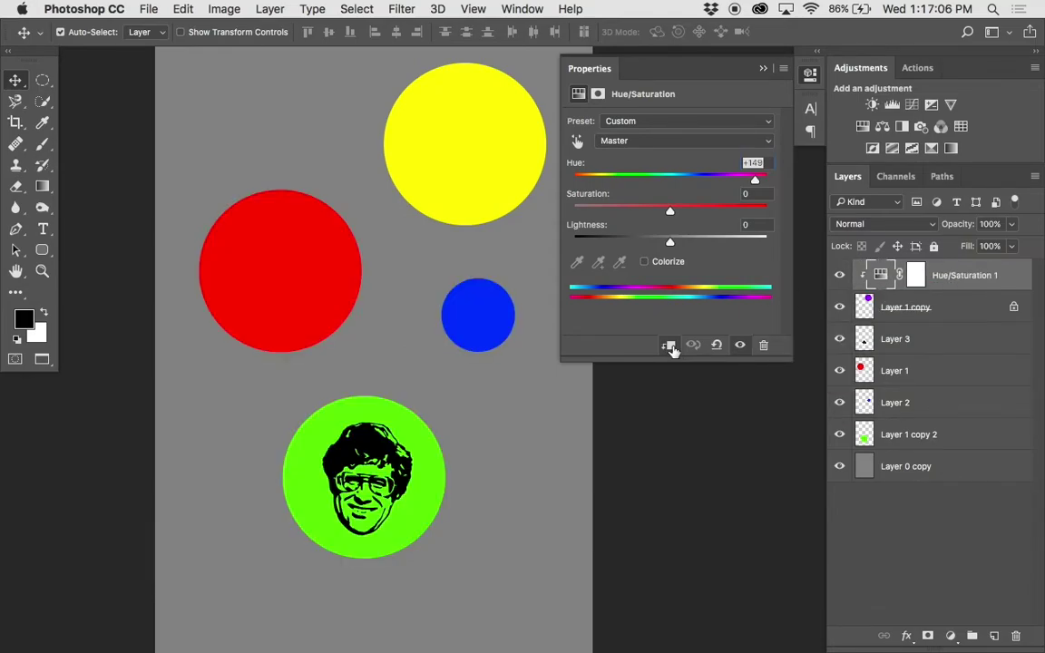
{"action": "left_click", "coordinate": [763, 68]}
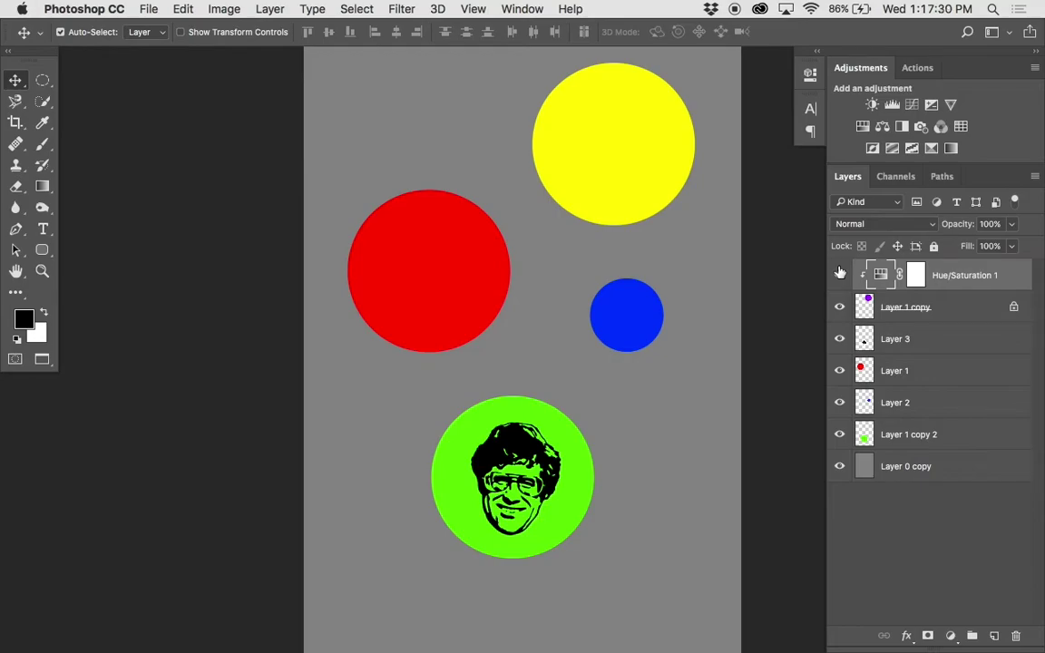
- Switch to Word to check the Week 10 notes for the next layer task, and return to Photoshop
{"action": "key", "text": "super"}
{"action": "key", "text": "super+Tab"}
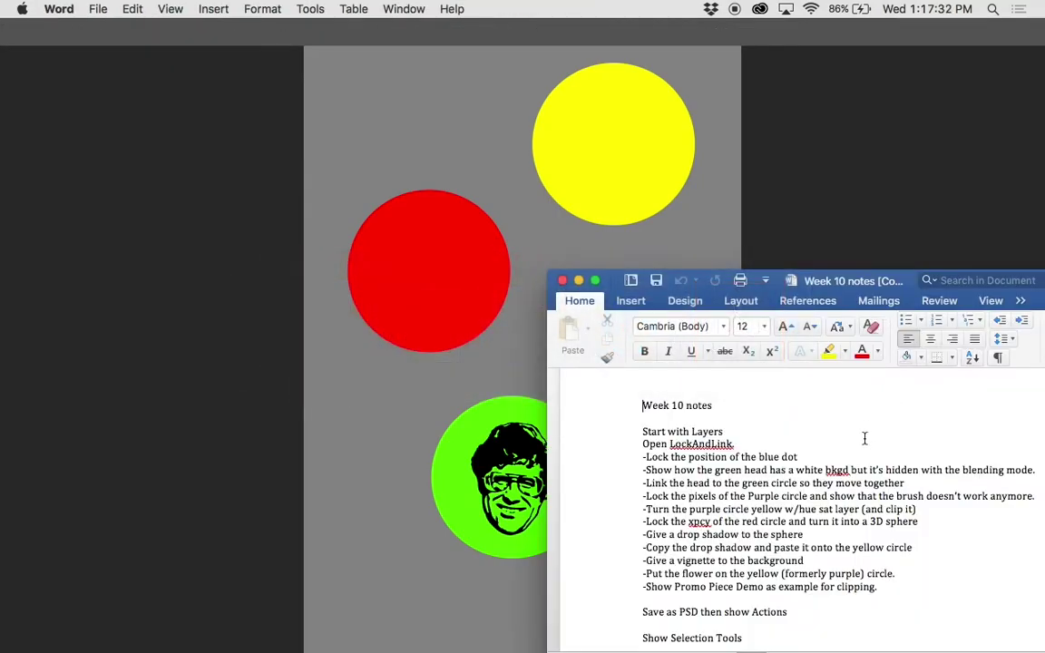
{"action": "left_click", "coordinate": [506, 439]}
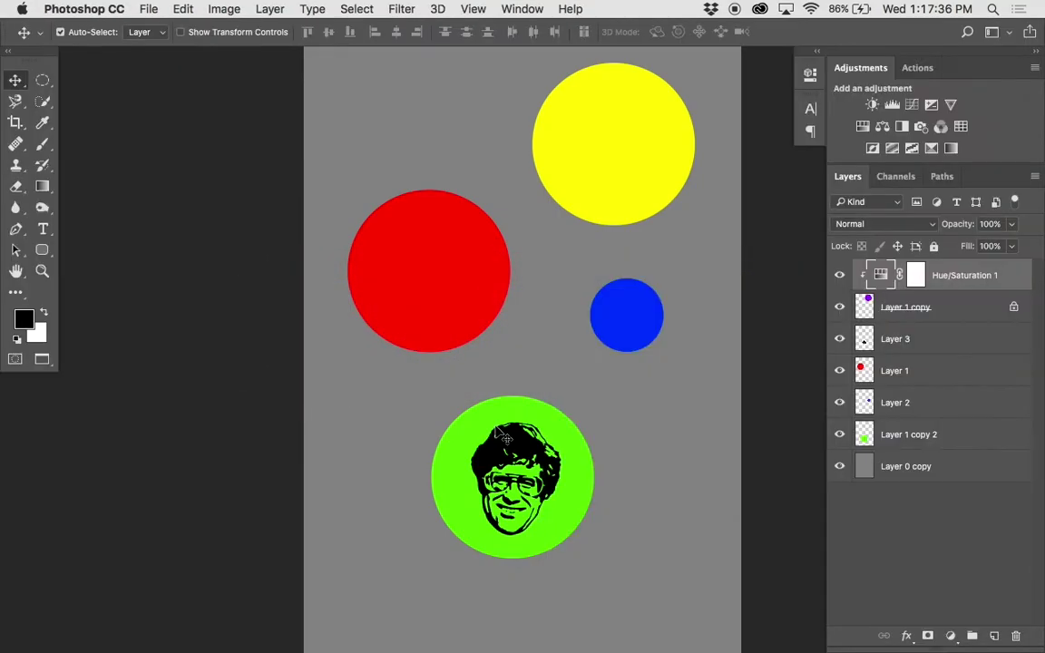
- Select the red circle's Layer 1, activate the Brush tool and reset the foreground and background colors to their defaults
{"action": "left_click", "coordinate": [905, 372]}
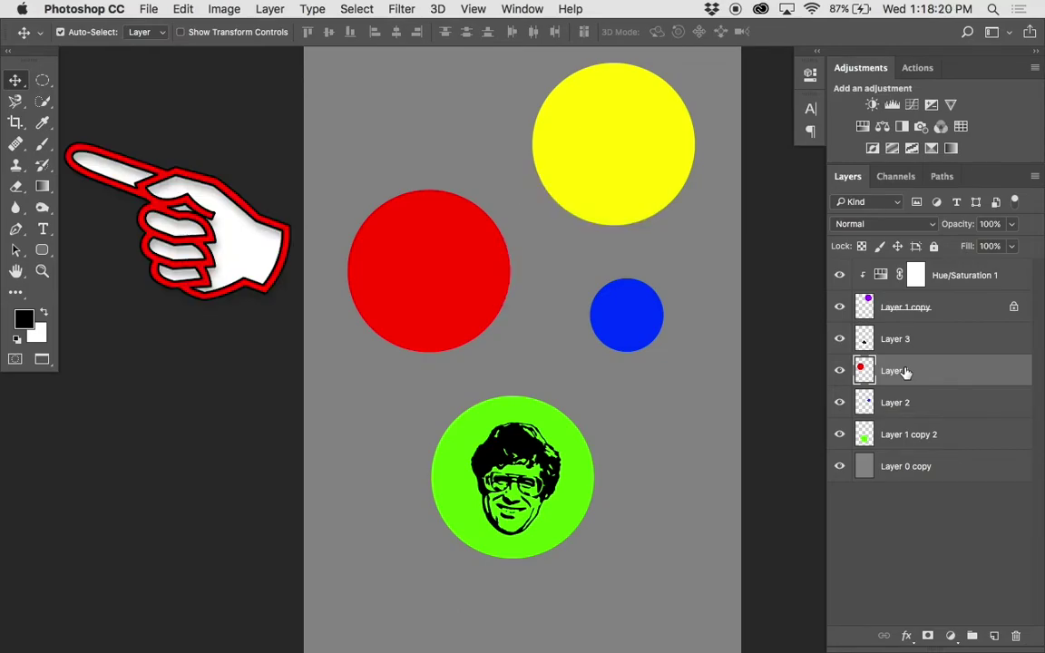
{"action": "key", "text": "b"}
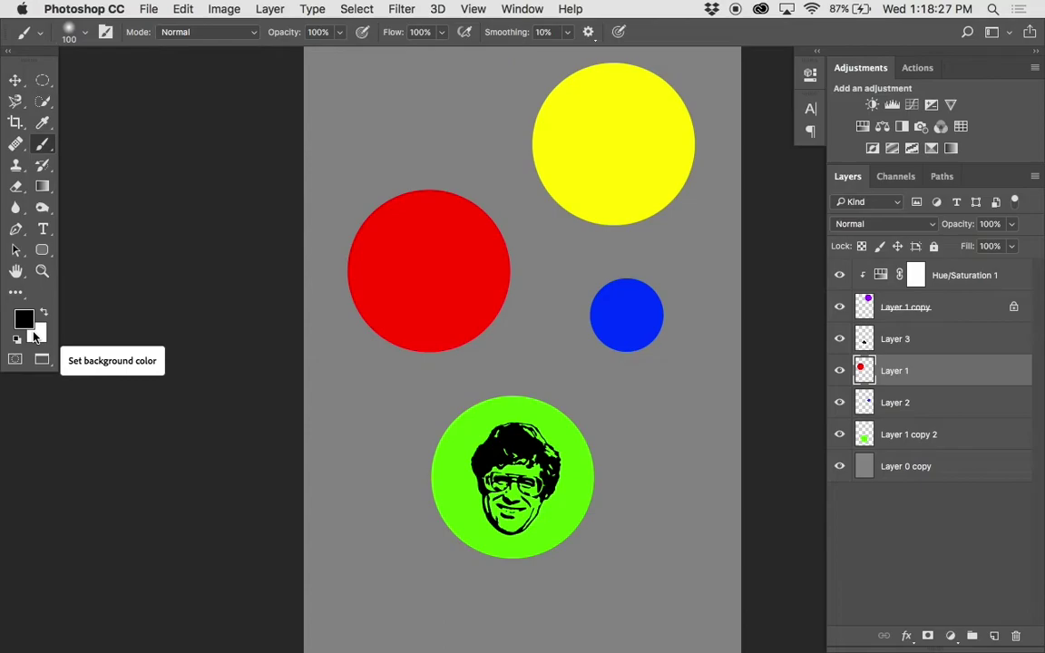
{"action": "key", "text": "d"}
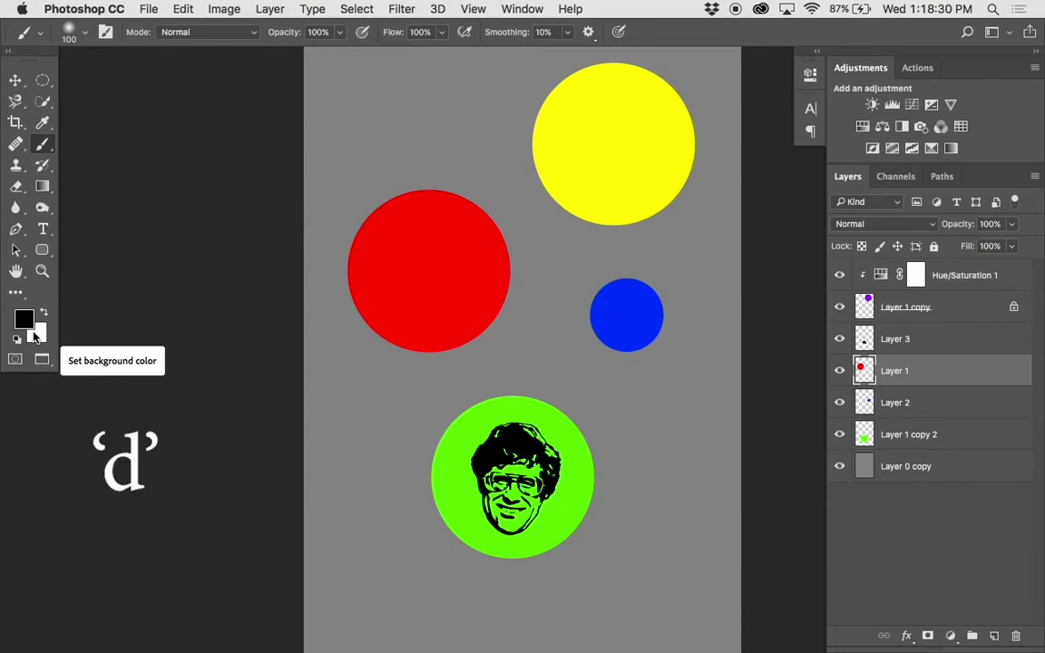
- Swap the foreground and background colors repeatedly, ending with white as the foreground color
{"action": "left_click", "coordinate": [45, 313]}
{"action": "left_click", "coordinate": [45, 311]}
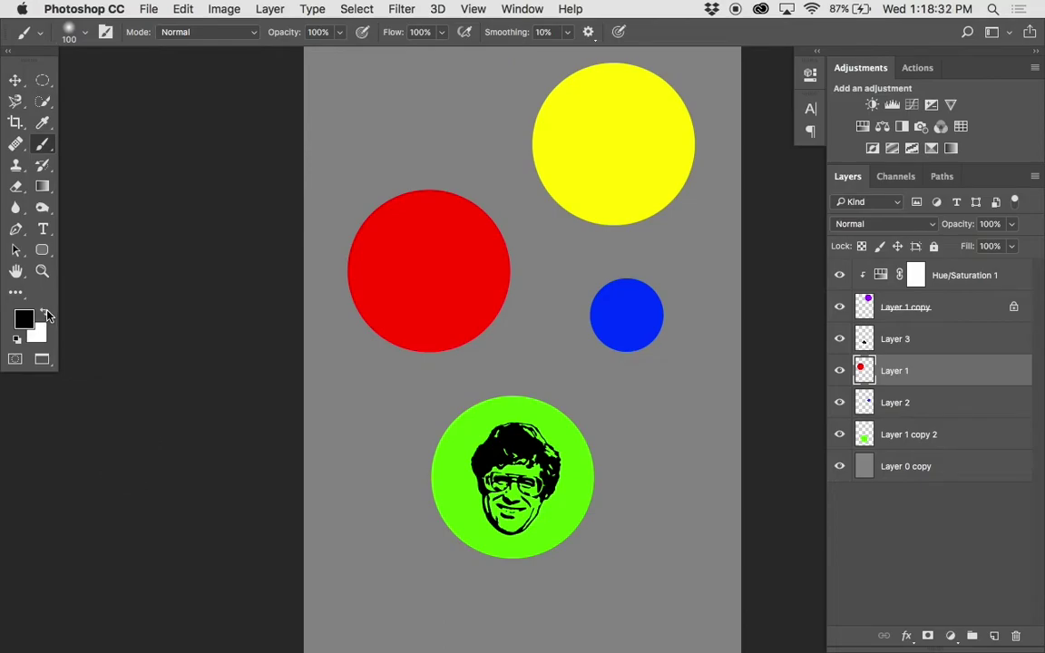
{"action": "left_click", "coordinate": [45, 312]}
{"action": "left_click", "coordinate": [45, 311]}
{"action": "left_click", "coordinate": [45, 311]}
{"action": "left_click", "coordinate": [46, 313]}
{"action": "key", "text": "x"}
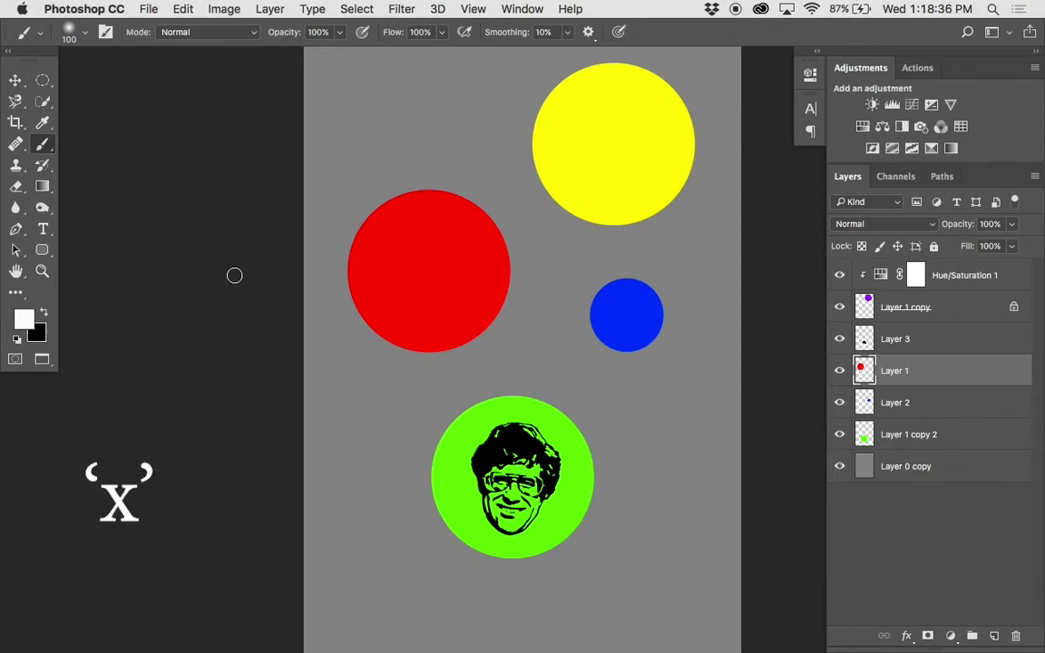
- Make black the foreground color and enlarge the brush to 700 px for shading the red circle
{"action": "key", "text": "x"}
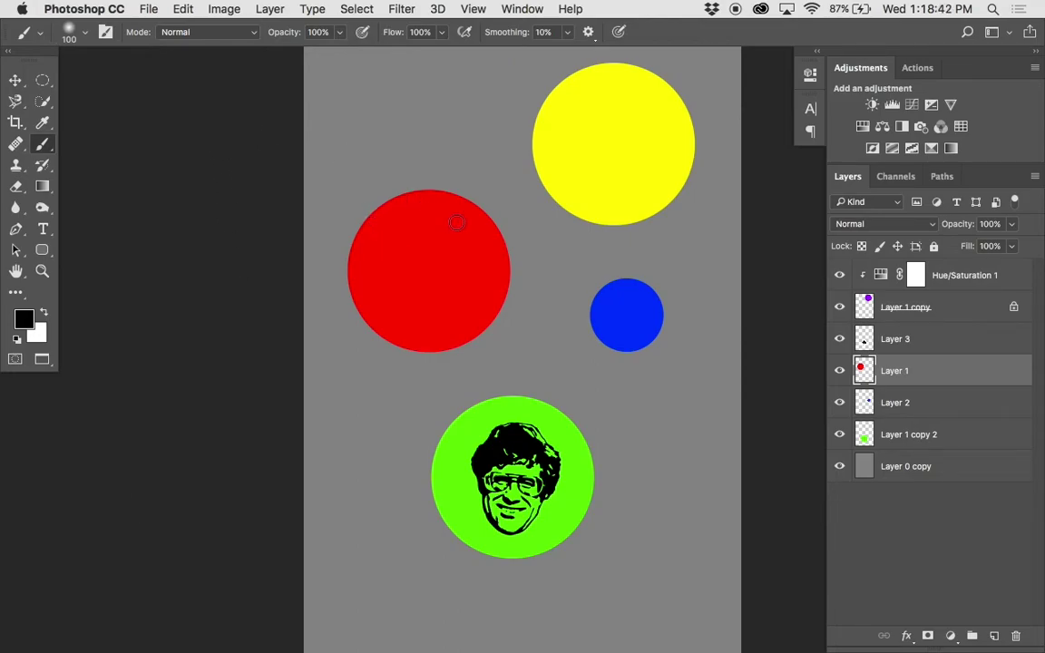
{"action": "key", "text": "bracketright"}
{"action": "key", "text": "bracketright"}
{"action": "key", "text": "bracketright"}
{"action": "key", "text": "bracketright"}
{"action": "key", "text": "bracketright"}
{"action": "key", "text": "bracketright"}
{"action": "key", "text": "bracketright"}
{"action": "key", "text": "bracketright"}
{"action": "key", "text": "bracketright"}
{"action": "key", "text": "bracketright"}
{"action": "key", "text": "bracketright"}
{"action": "key", "text": "bracketleft"}
{"action": "key", "text": "bracketleft"}
{"action": "key", "text": "bracketleft"}
{"action": "key", "text": "bracketright"}
{"action": "key", "text": "bracketright"}
{"action": "key", "text": "bracketright"}
{"action": "key", "text": "bracketleft"}
{"action": "key", "text": "bracketleft"}
{"action": "key", "text": "bracketleft"}
{"action": "key", "text": "bracketleft"}
- Try a black stroke across the red circle with the brush hardness at 100%, and undo it
{"action": "right_click", "coordinate": [457, 222]}
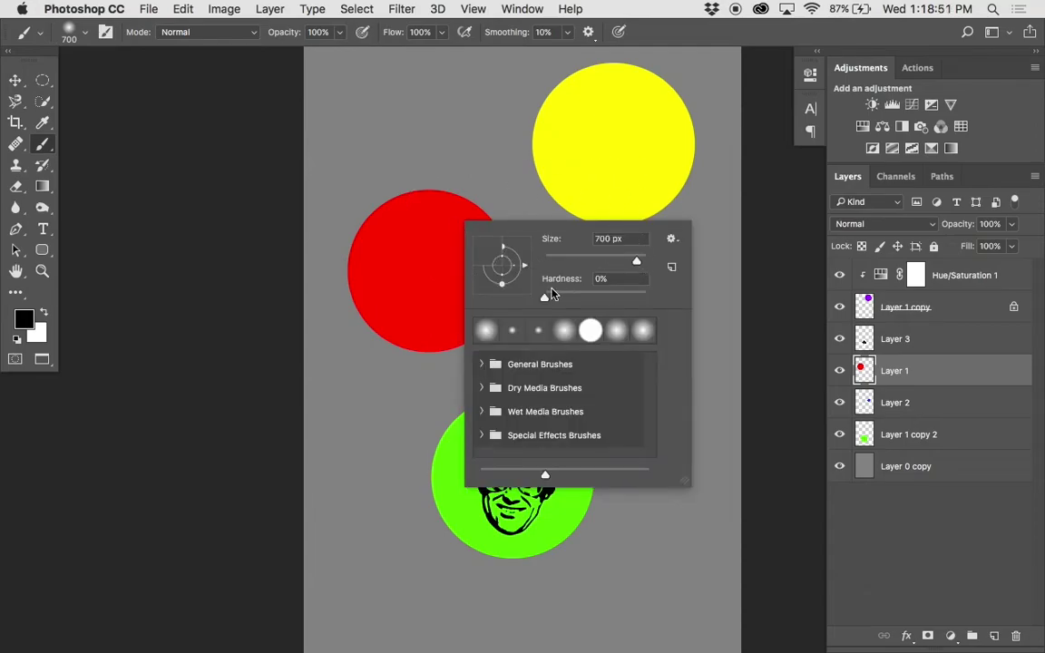
{"action": "left_click", "coordinate": [546, 295]}
{"action": "left_click_drag", "start_coordinate": [547, 298], "coordinate": [665, 297]}
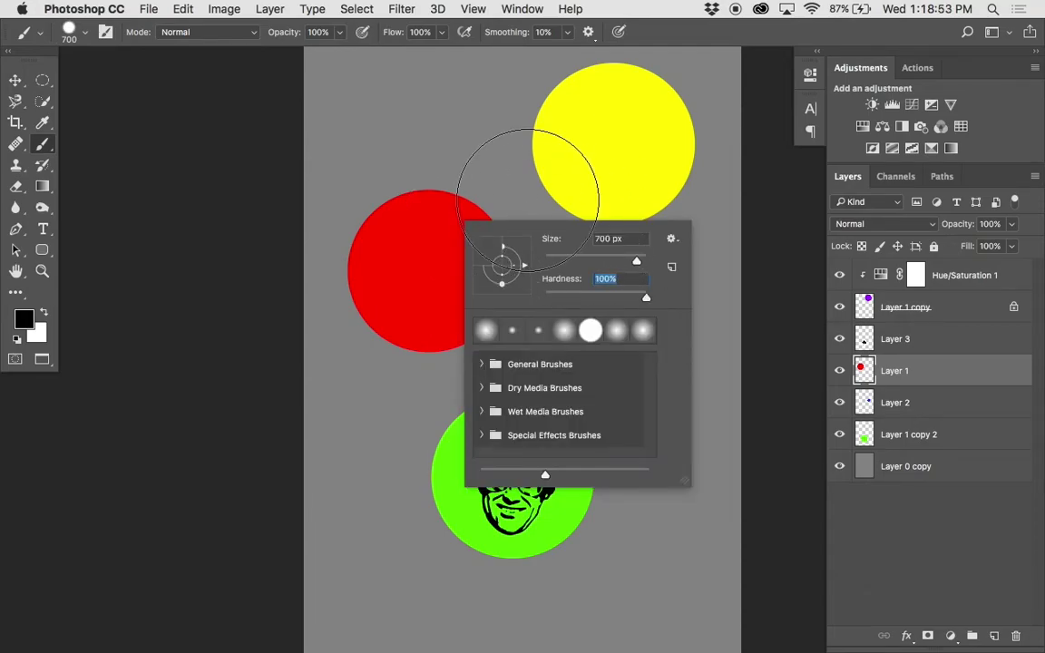
{"action": "mouse_move", "coordinate": [504, 192]}
{"action": "left_mouse_down"}
{"action": "mouse_move", "coordinate": [535, 263]}
{"action": "mouse_move", "coordinate": [524, 331]}
{"action": "mouse_move", "coordinate": [461, 381]}
{"action": "mouse_move", "coordinate": [357, 374]}
{"action": "left_mouse_up"}
{"action": "key", "text": "ctrl+z"}
- Return the 700 px brush to a soft edge and set its opacity to 50%
{"action": "right_click", "coordinate": [478, 328]}
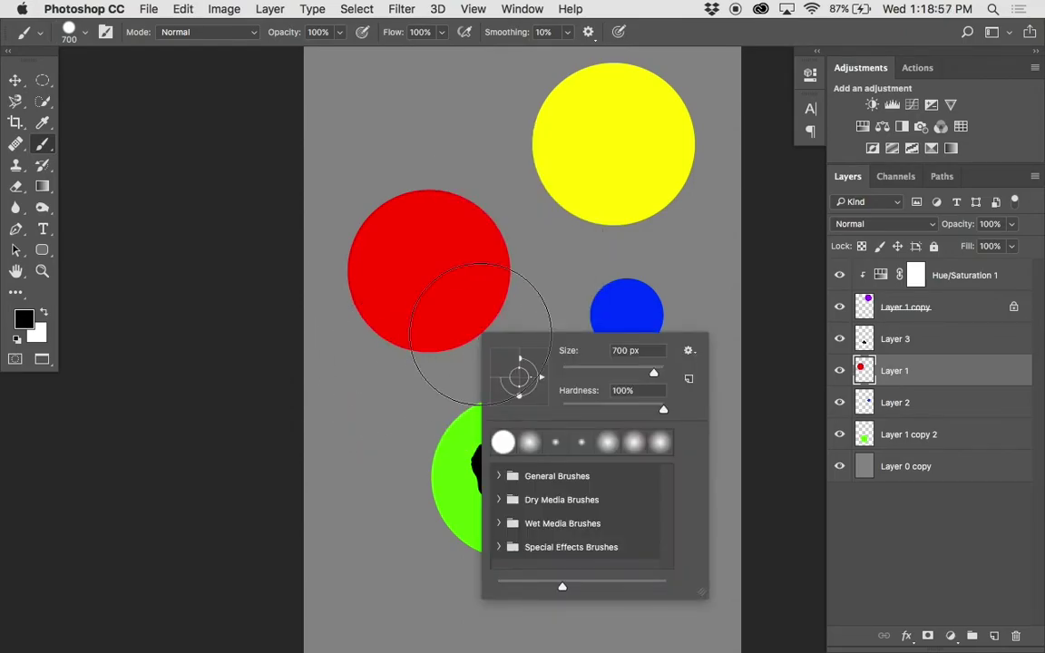
{"action": "left_click", "coordinate": [624, 390]}
{"action": "key", "text": "Return"}
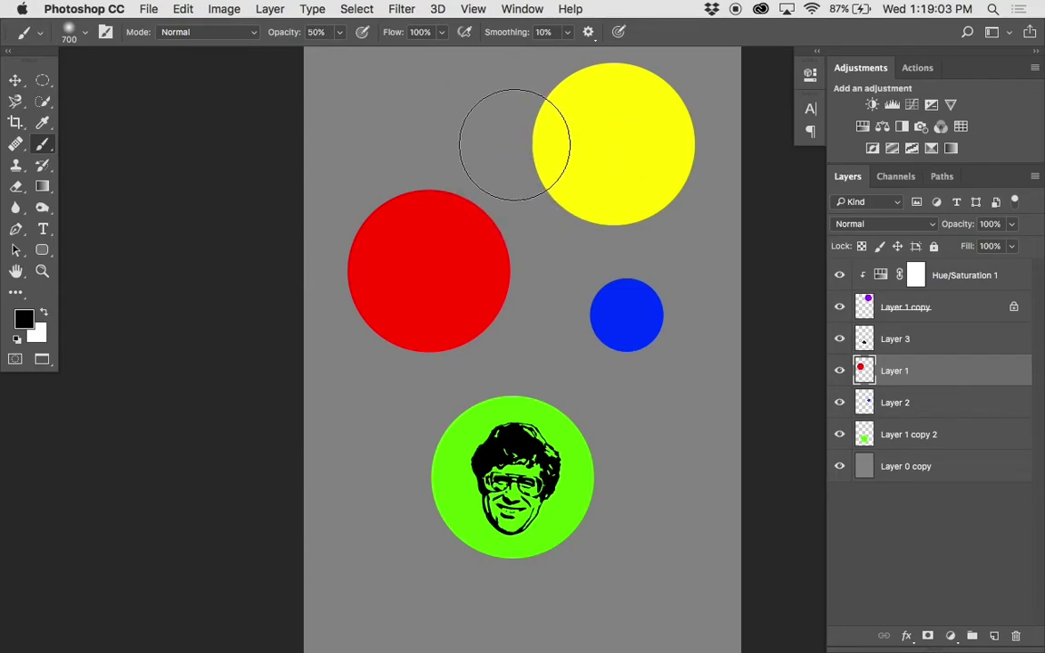
- Try shading around the lower-right side of the red circle with a soft black stroke, and undo it
{"action": "mouse_move", "coordinate": [494, 136]}
{"action": "left_mouse_down"}
{"action": "mouse_move", "coordinate": [526, 286]}
{"action": "mouse_move", "coordinate": [500, 336]}
{"action": "mouse_move", "coordinate": [426, 373]}
{"action": "mouse_move", "coordinate": [340, 372]}
{"action": "mouse_move", "coordinate": [312, 351]}
{"action": "mouse_move", "coordinate": [310, 343]}
{"action": "mouse_move", "coordinate": [415, 385]}
{"action": "mouse_move", "coordinate": [494, 361]}
{"action": "mouse_move", "coordinate": [534, 307]}
{"action": "mouse_move", "coordinate": [537, 239]}
{"action": "mouse_move", "coordinate": [527, 177]}
{"action": "mouse_move", "coordinate": [515, 167]}
{"action": "mouse_move", "coordinate": [682, 204]}
{"action": "left_mouse_up"}
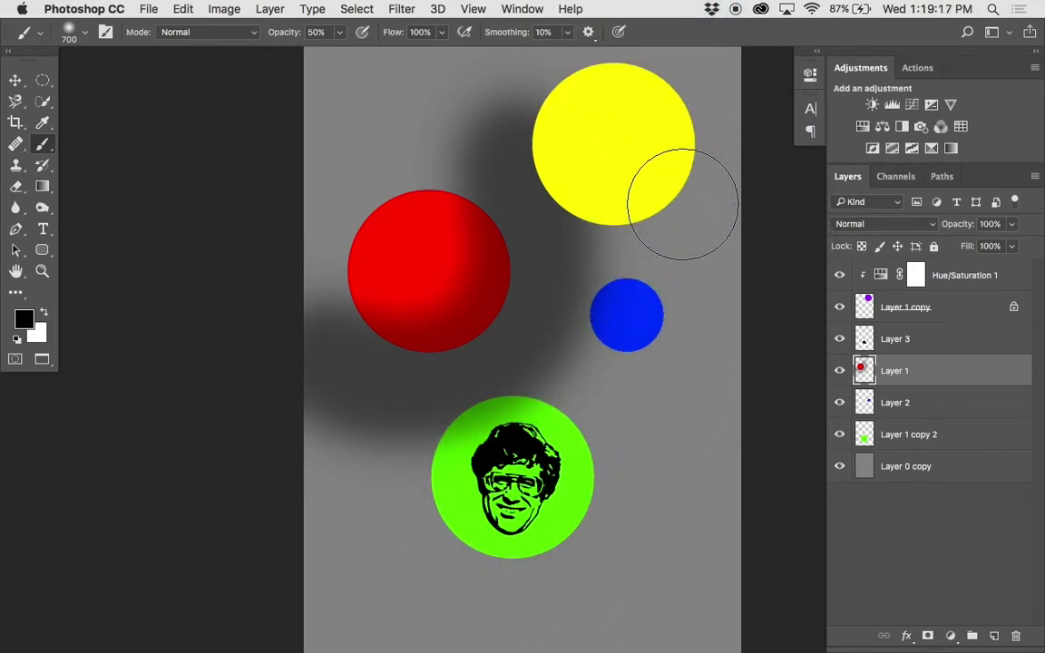
{"action": "key", "text": "super+z"}
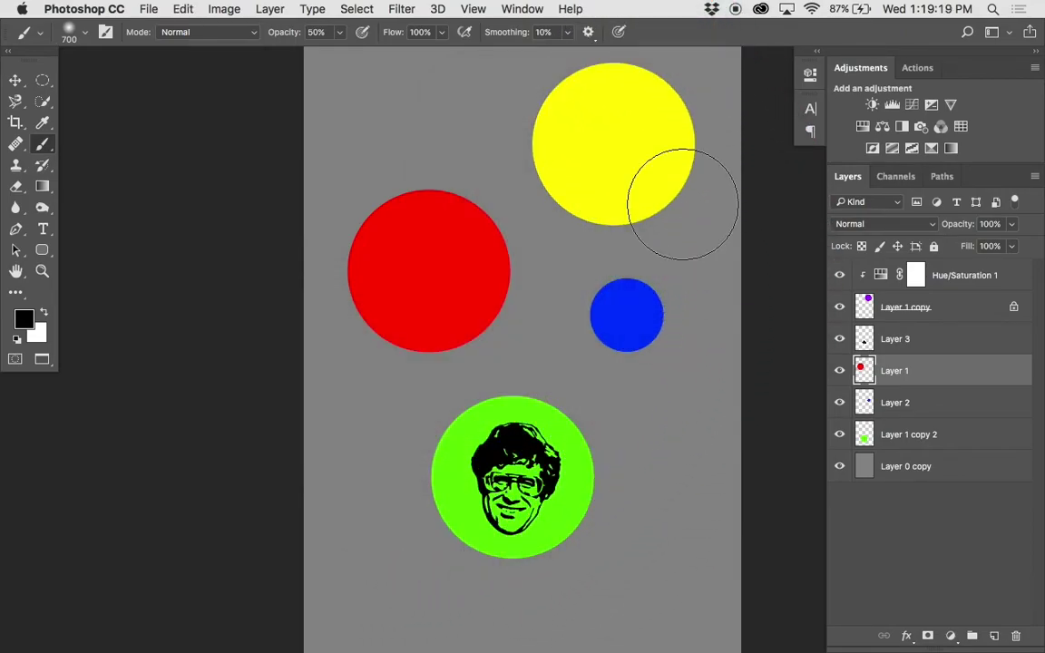
- Lock the transparent pixels of Layer 1 and test soft black strokes over the red circle, undoing them
{"action": "left_click", "coordinate": [862, 253]}
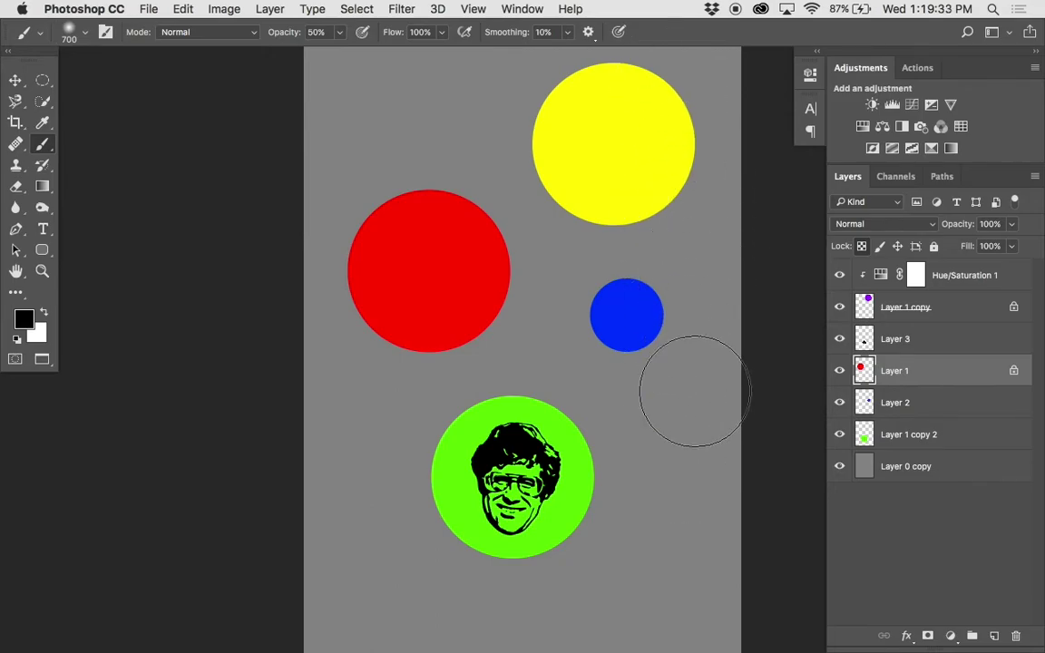
{"action": "left_click_drag", "start_coordinate": [238, 244], "coordinate": [82, 326]}
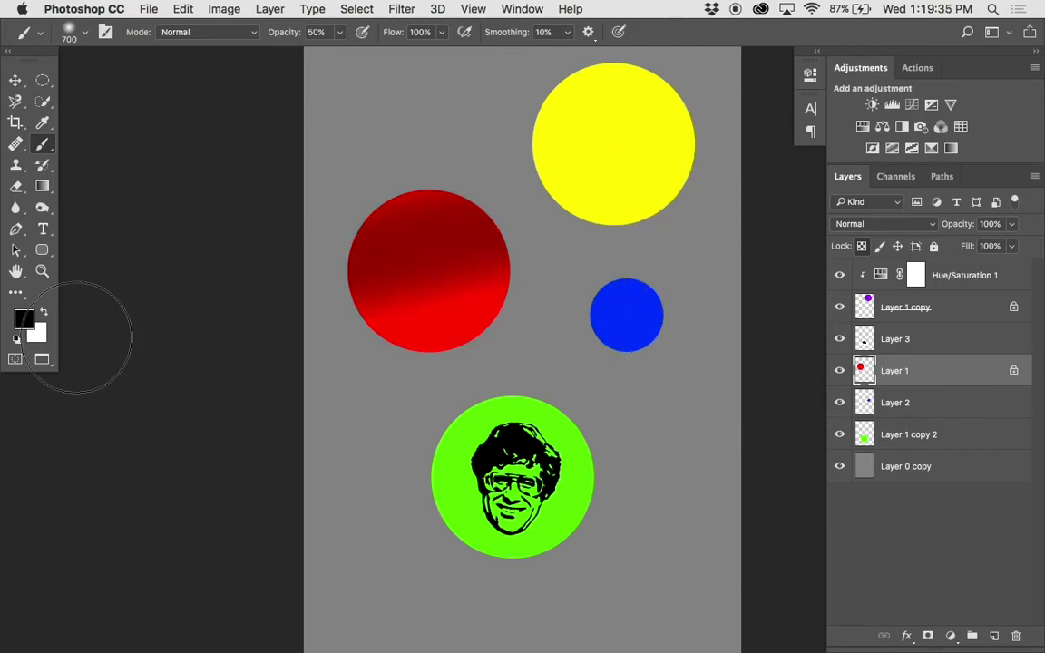
{"action": "left_click_drag", "start_coordinate": [182, 312], "coordinate": [435, 272]}
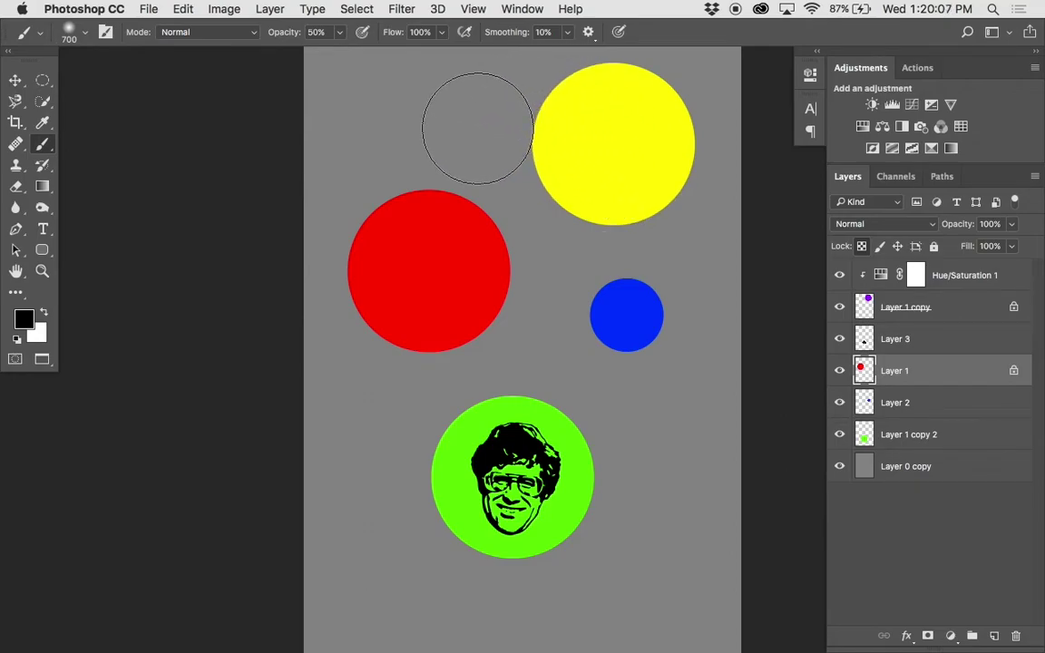
{"action": "mouse_move", "coordinate": [533, 206]}
{"action": "left_mouse_down"}
{"action": "mouse_move", "coordinate": [539, 280]}
{"action": "mouse_move", "coordinate": [524, 327]}
{"action": "mouse_move", "coordinate": [485, 362]}
{"action": "mouse_move", "coordinate": [392, 387]}
{"action": "mouse_move", "coordinate": [327, 375]}
{"action": "mouse_move", "coordinate": [525, 318]}
{"action": "mouse_move", "coordinate": [543, 199]}
{"action": "mouse_move", "coordinate": [525, 164]}
{"action": "mouse_move", "coordinate": [514, 163]}
{"action": "mouse_move", "coordinate": [534, 341]}
{"action": "left_mouse_up"}
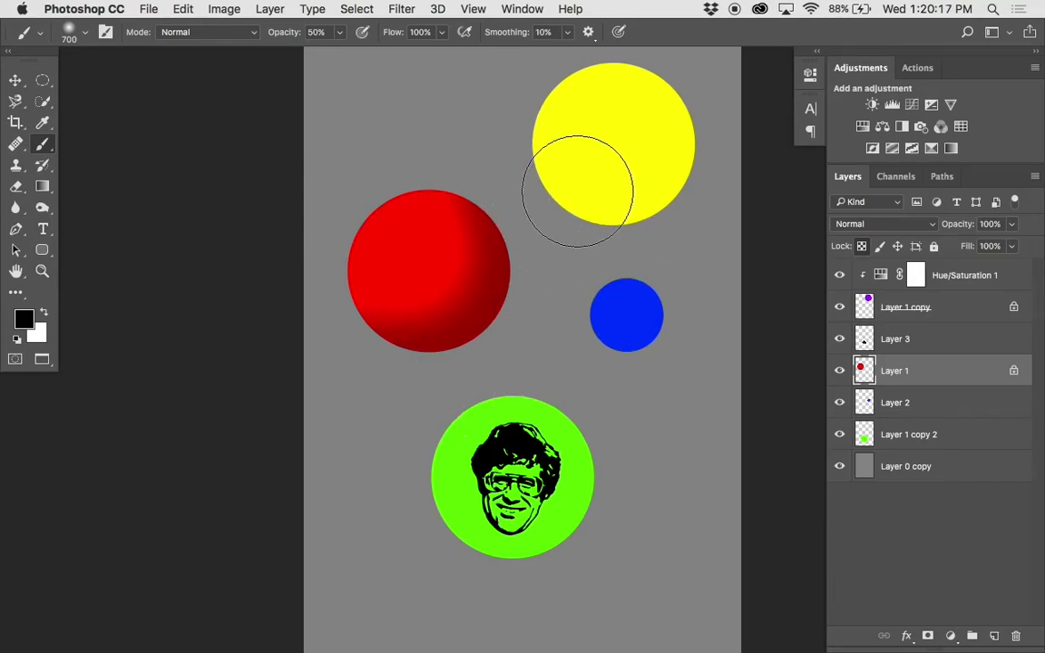
{"action": "key", "text": "super+z"}
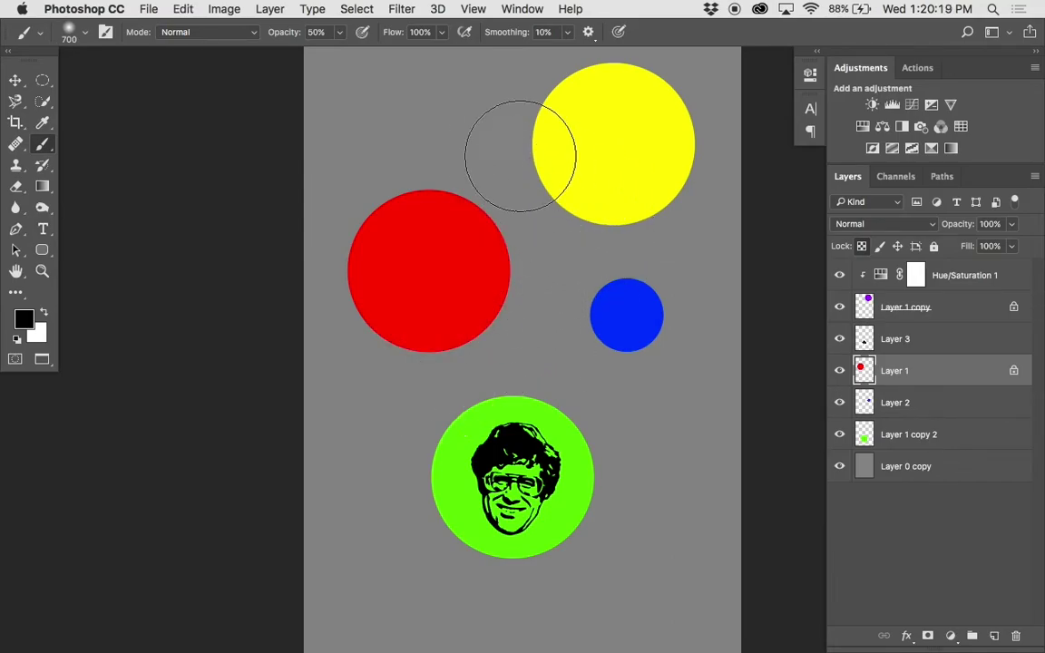
- Shade the red circle's lower-right edge with soft black at 50% opacity, undoing the extra darkening pass
{"action": "mouse_move", "coordinate": [490, 135]}
{"action": "left_mouse_down"}
{"action": "mouse_move", "coordinate": [512, 235]}
{"action": "mouse_move", "coordinate": [507, 295]}
{"action": "mouse_move", "coordinate": [472, 342]}
{"action": "mouse_move", "coordinate": [436, 364]}
{"action": "mouse_move", "coordinate": [362, 367]}
{"action": "left_mouse_up"}
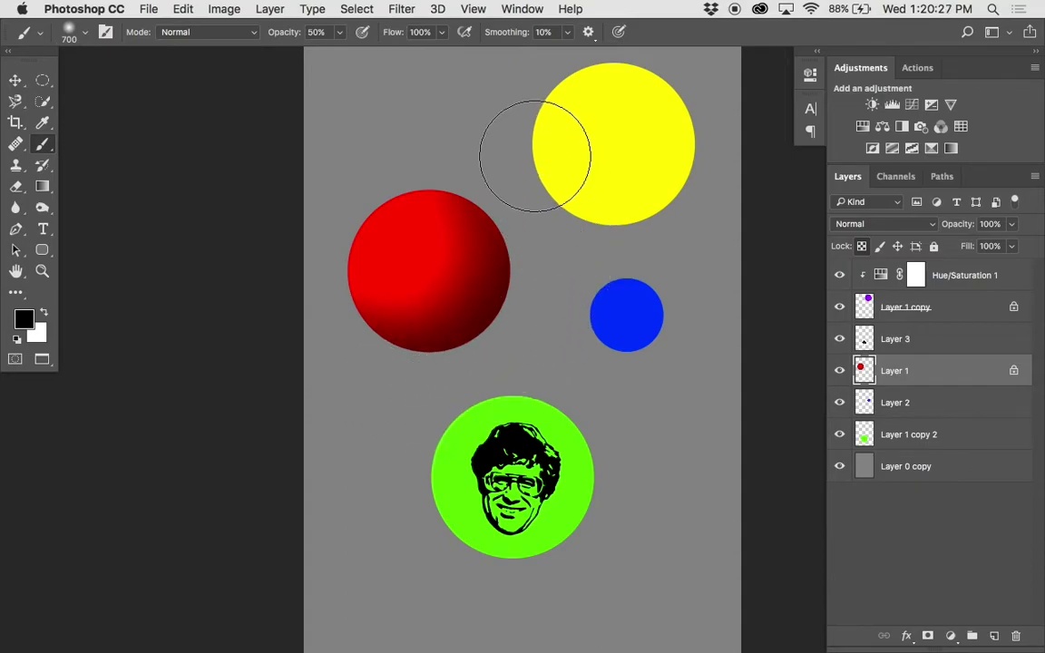
{"action": "key", "text": "1"}
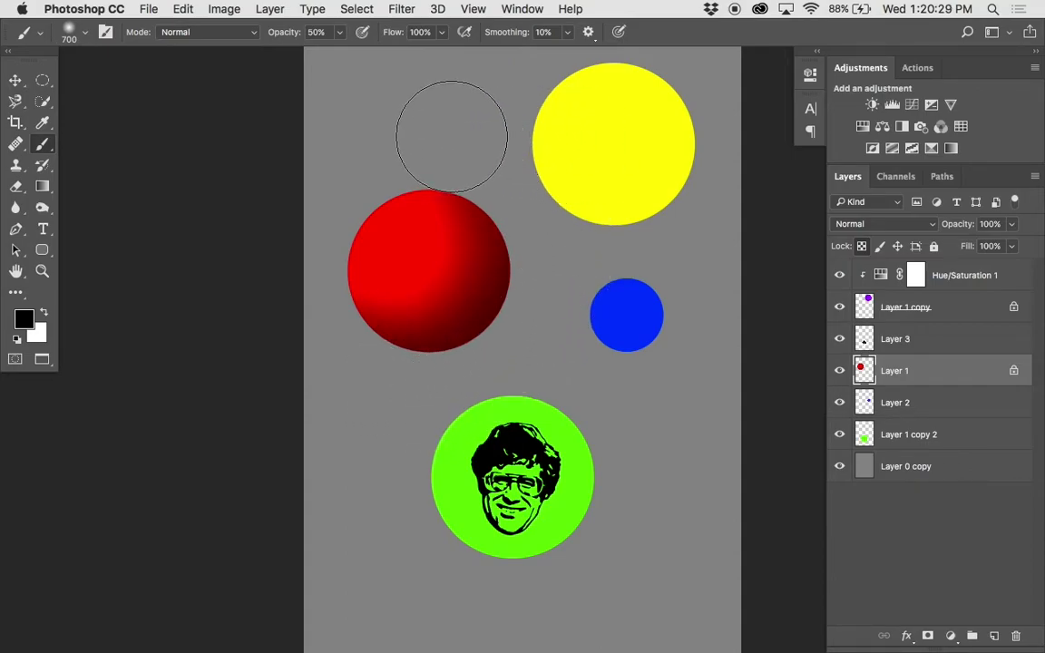
{"action": "key", "text": "ctrl+z"}
{"action": "key", "text": "5"}
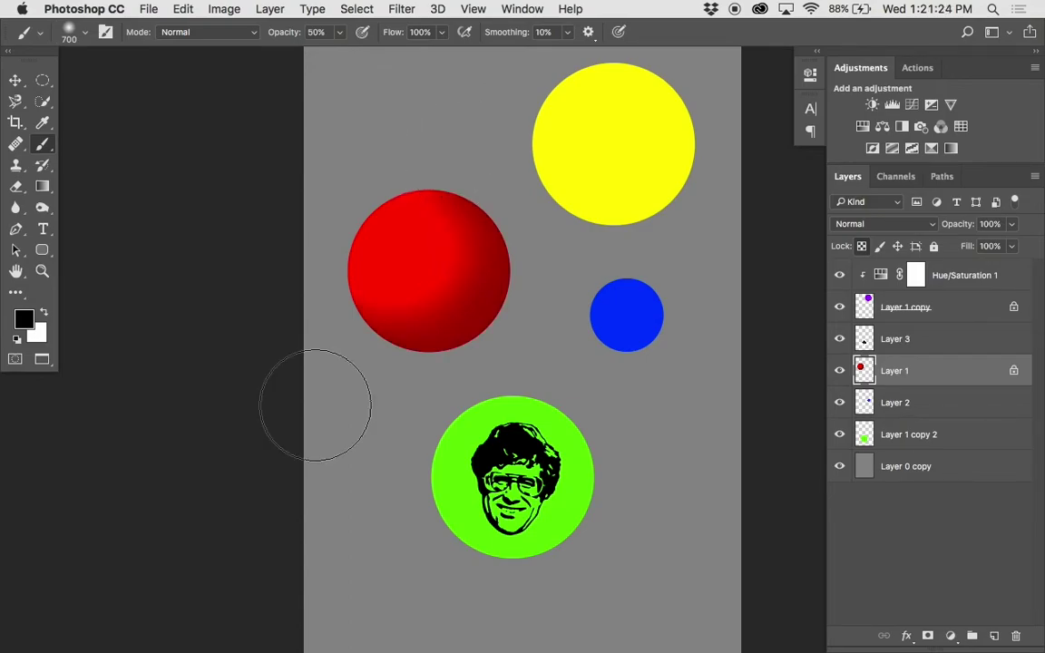
- Make white the foreground color, reduce the brush to 500 px and test a 50% opacity highlight on the red circle, undoing it
{"action": "key", "text": "x"}
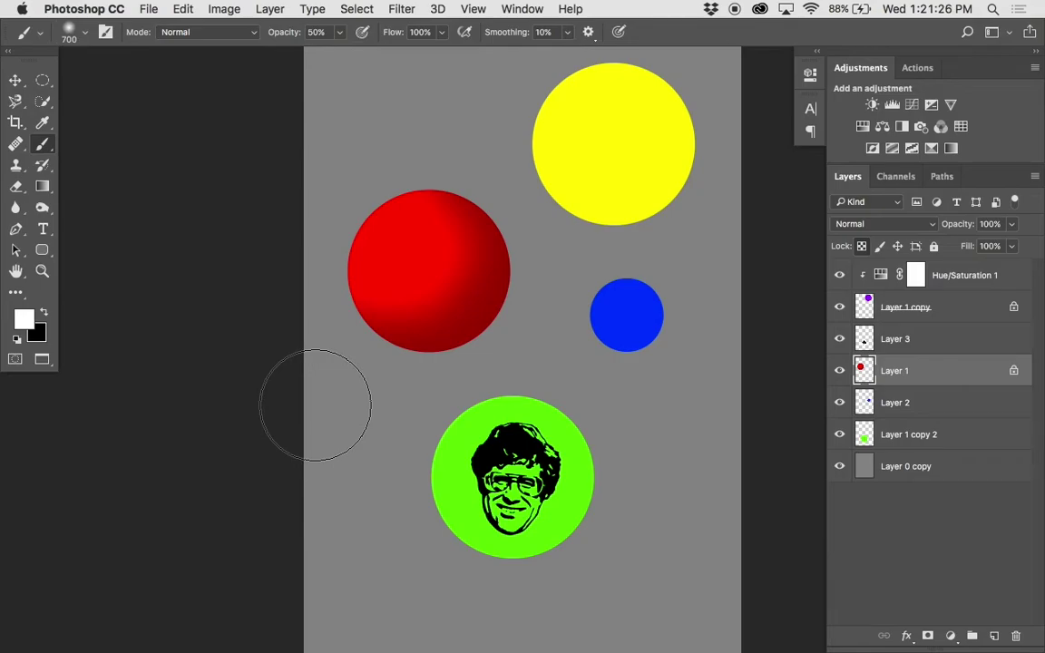
{"action": "key", "text": "bracketleft"}
{"action": "key", "text": "bracketleft"}
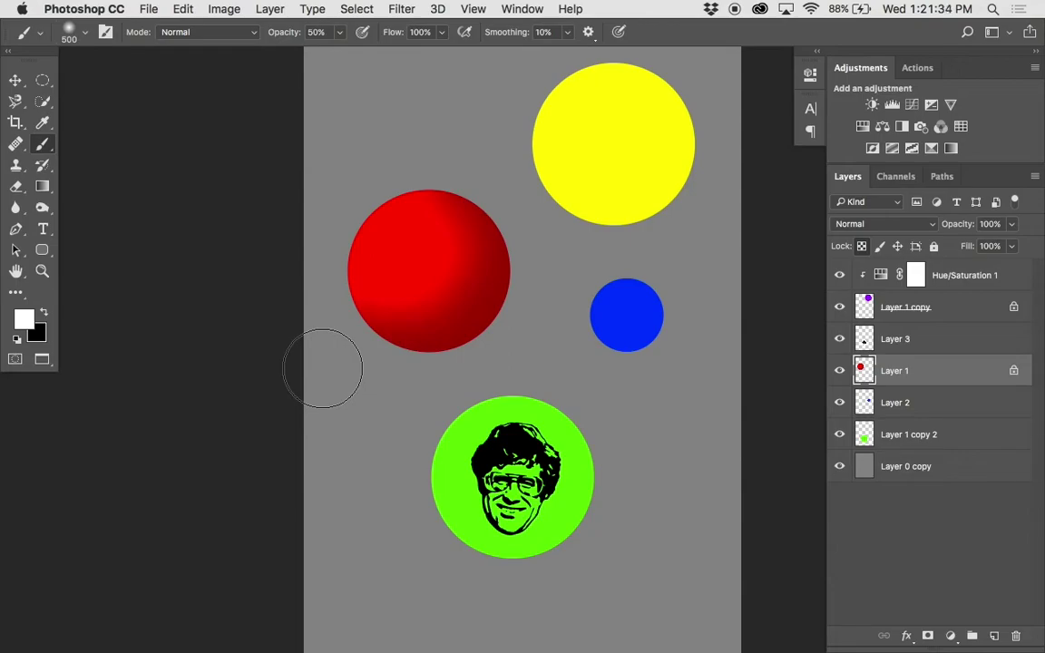
{"action": "left_click", "coordinate": [392, 243]}
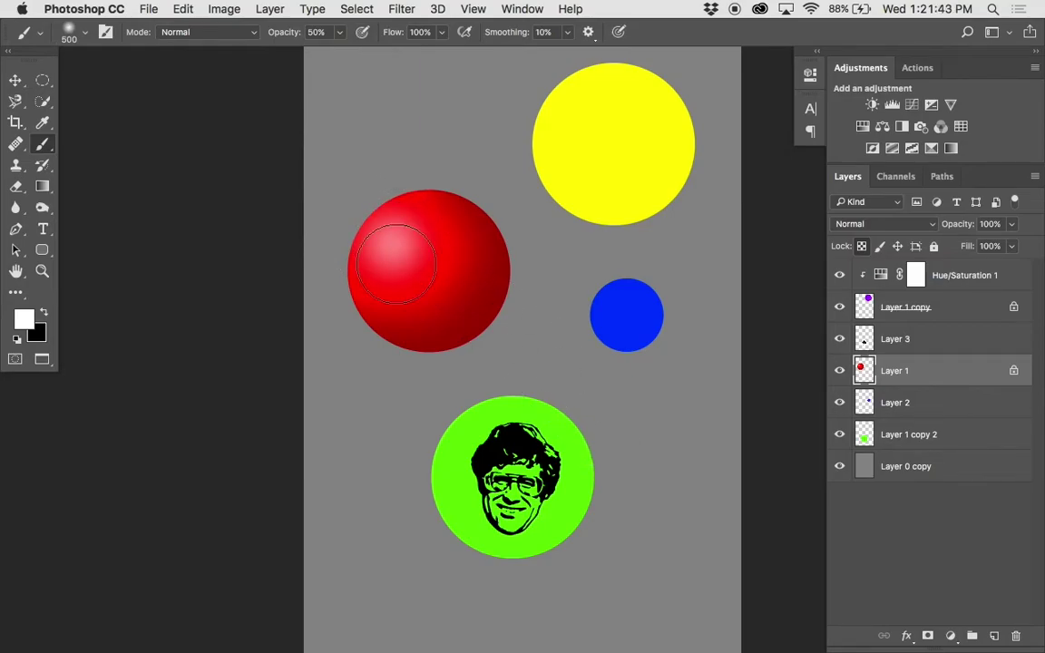
{"action": "key", "text": "super+z"}
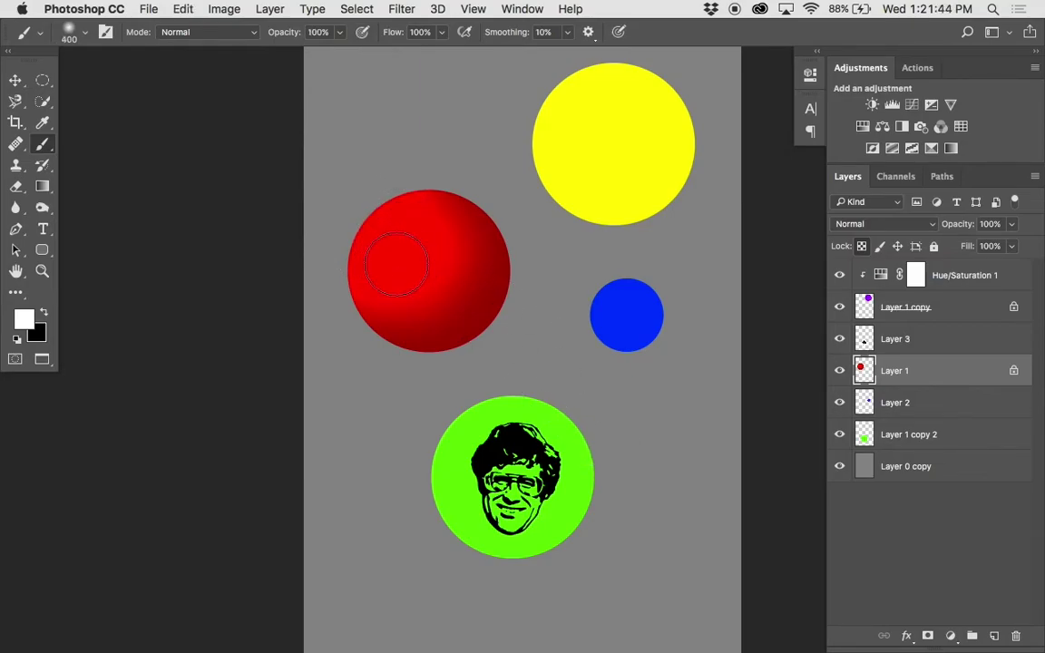
- Try smaller white highlights at 100% opacity on the red circle's upper-left area, including with a 150 px brush, and undo them
{"action": "left_click", "coordinate": [387, 239]}
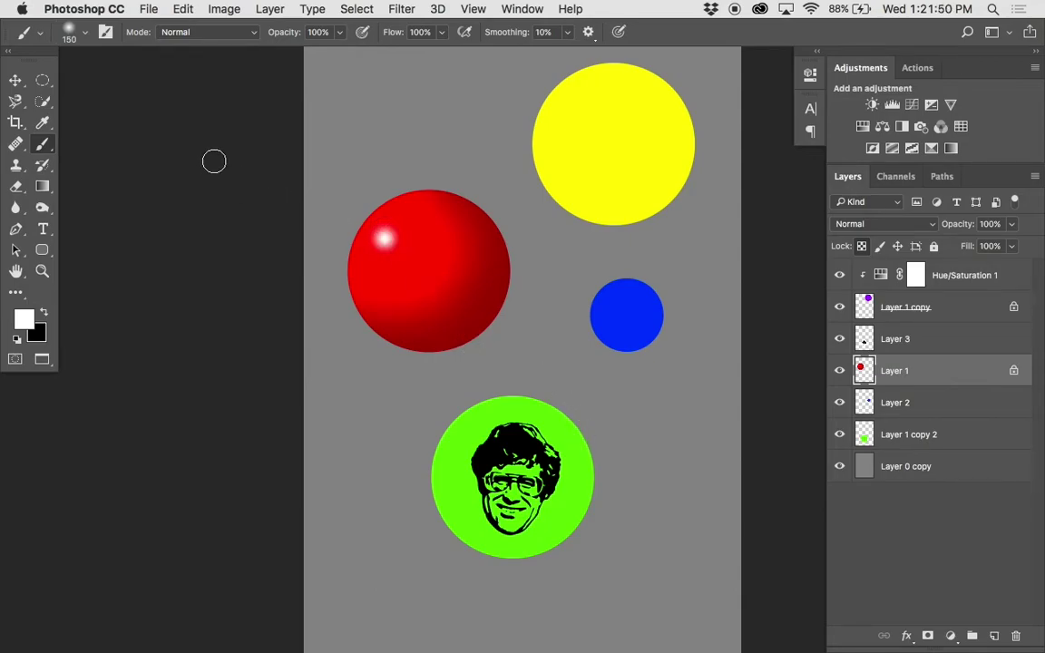
{"action": "key", "text": "super+z"}
{"action": "left_click", "coordinate": [380, 235]}
{"action": "key", "text": "super+z"}
{"action": "key", "text": "super+z"}
{"action": "key", "text": "super+z"}
{"action": "key", "text": "super+z"}
{"action": "key", "text": "super+z"}
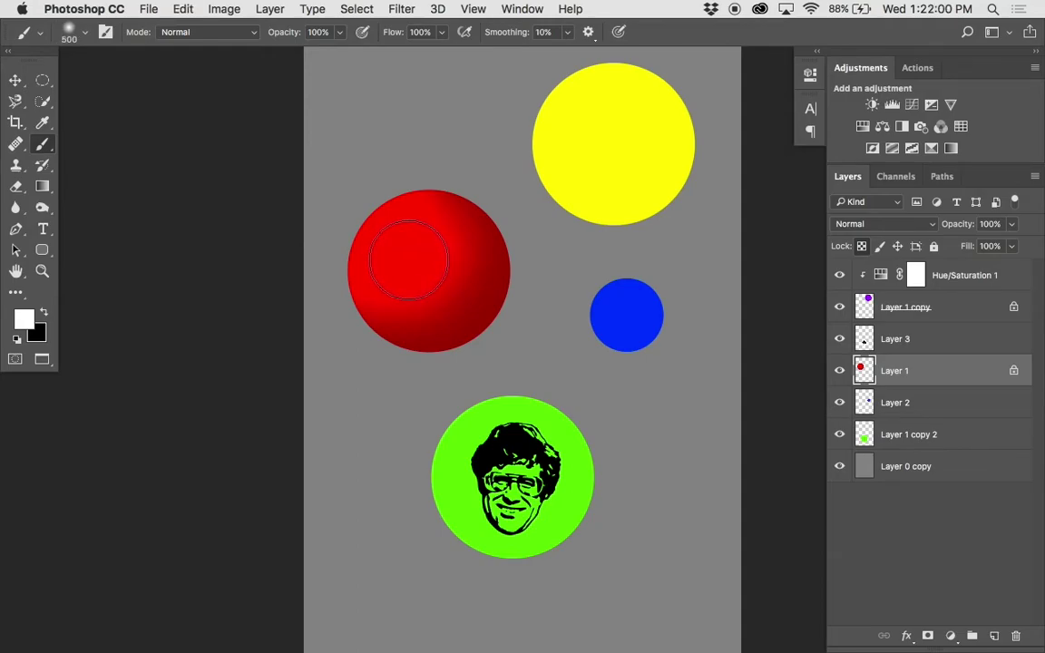
- Paint a soft white highlight on the red circle's upper-left area with the 500 px brush at 60% opacity, undoing the extra pass
{"action": "key", "text": "super+z"}
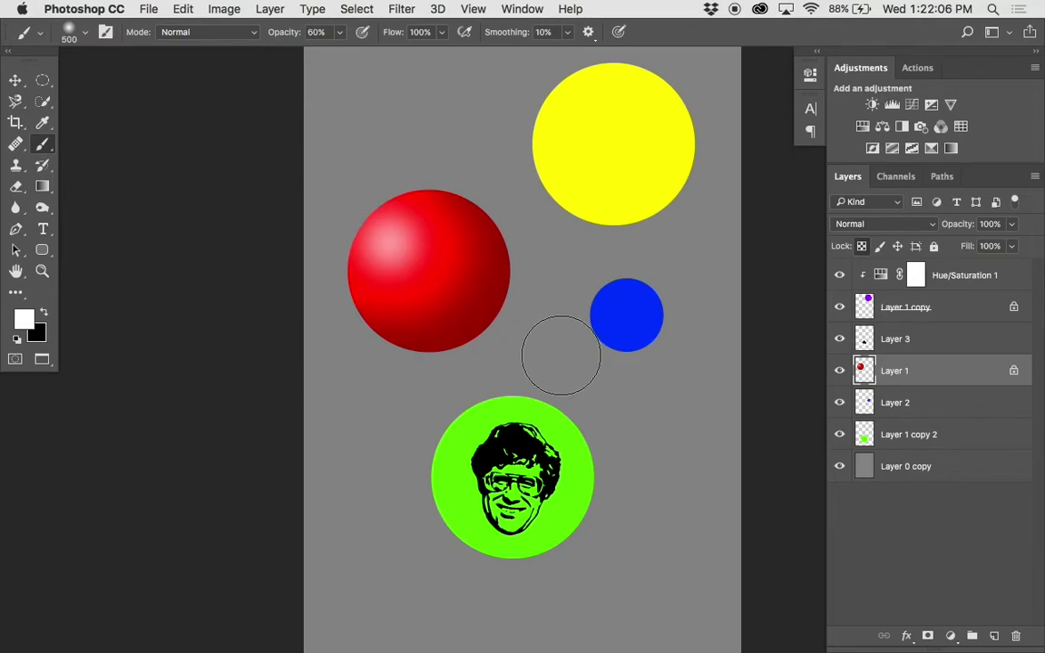
{"action": "left_click_drag", "start_coordinate": [460, 297], "coordinate": [363, 222]}
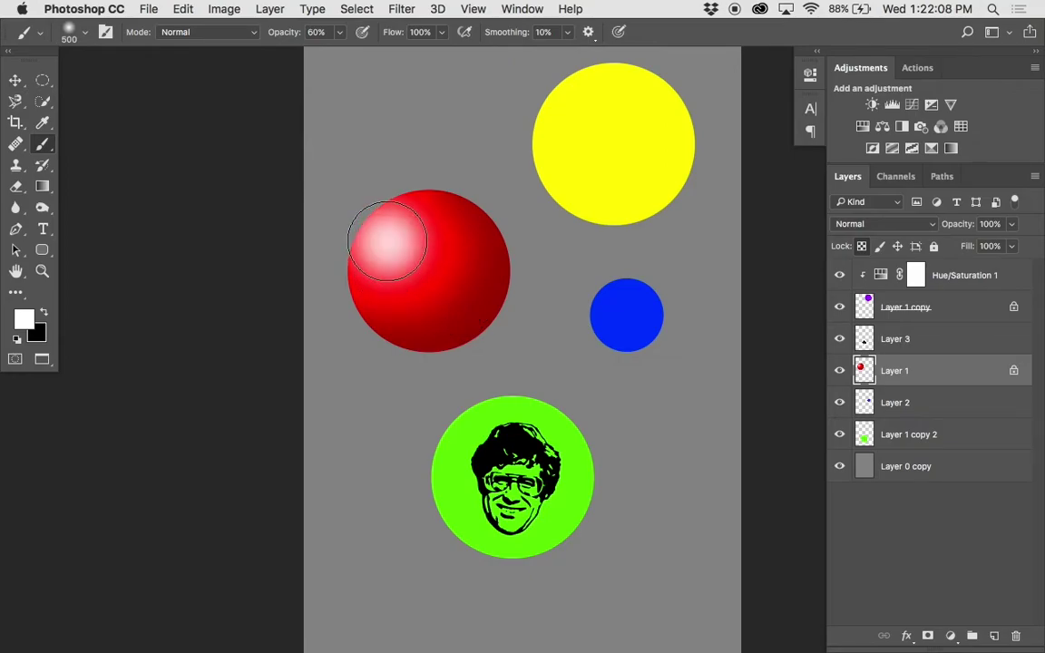
{"action": "key", "text": "super+z"}
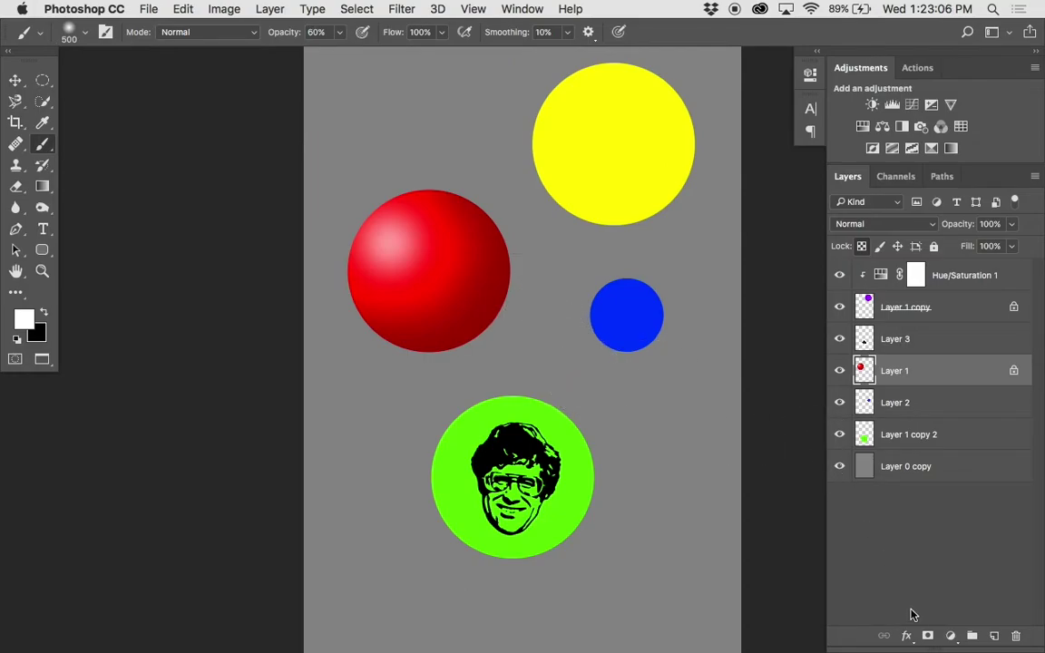
- Add a Drop Shadow to Layer 1 and position it at a 137° angle and 167 px distance
{"action": "left_click", "coordinate": [909, 638]}
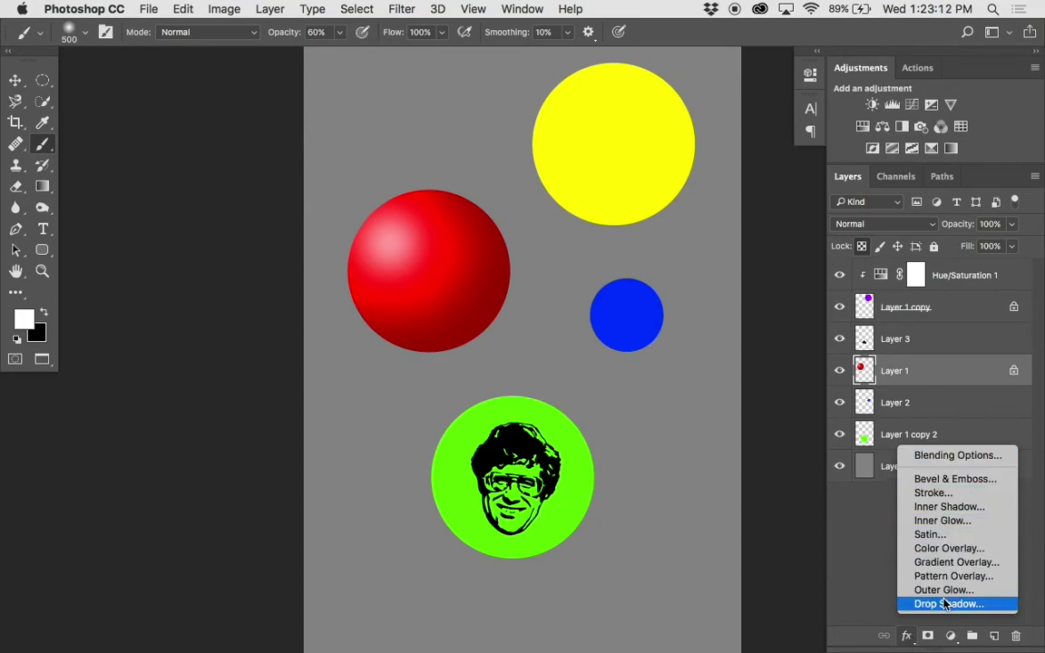
{"action": "left_click", "coordinate": [945, 604]}
{"action": "left_click_drag", "start_coordinate": [431, 125], "coordinate": [614, 128]}
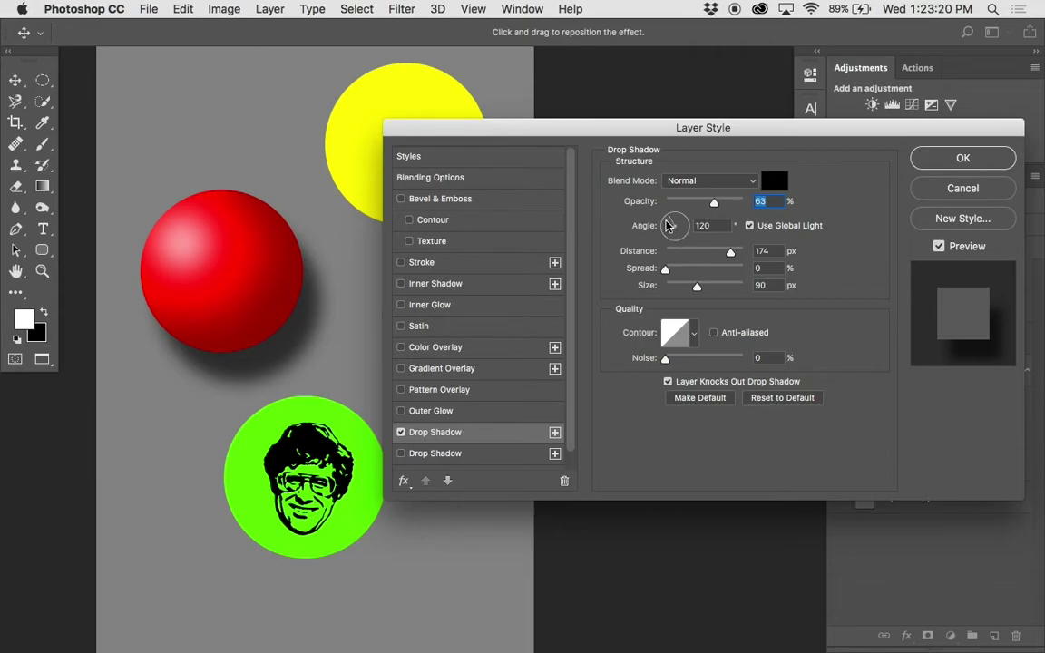
{"action": "left_click_drag", "start_coordinate": [732, 255], "coordinate": [674, 234]}
{"action": "left_click_drag", "start_coordinate": [181, 154], "coordinate": [292, 313]}
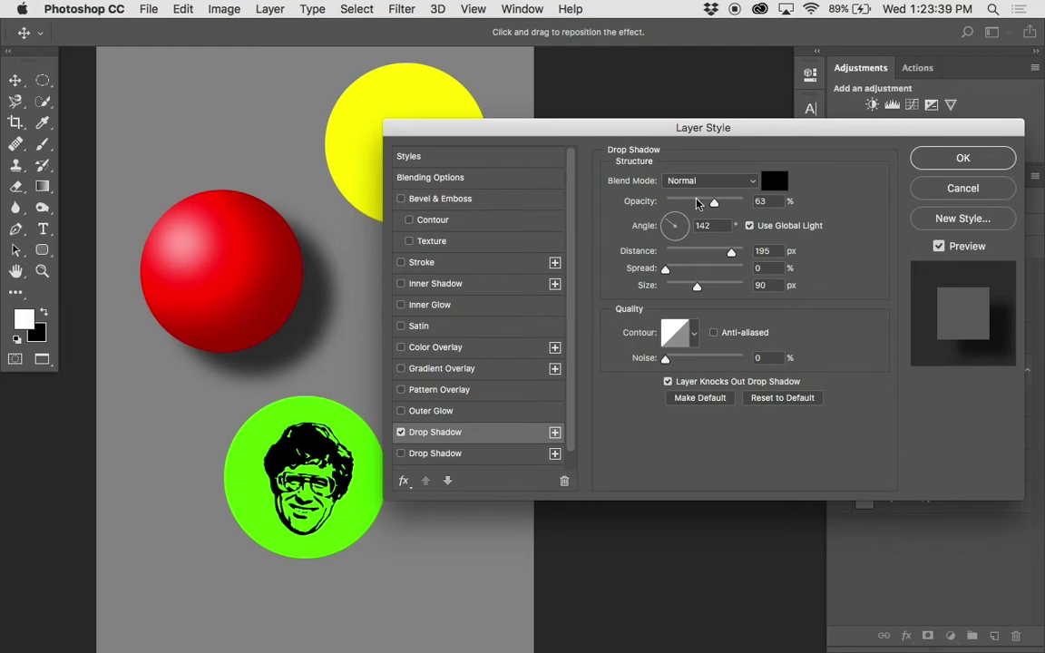
{"action": "left_click", "coordinate": [672, 224]}
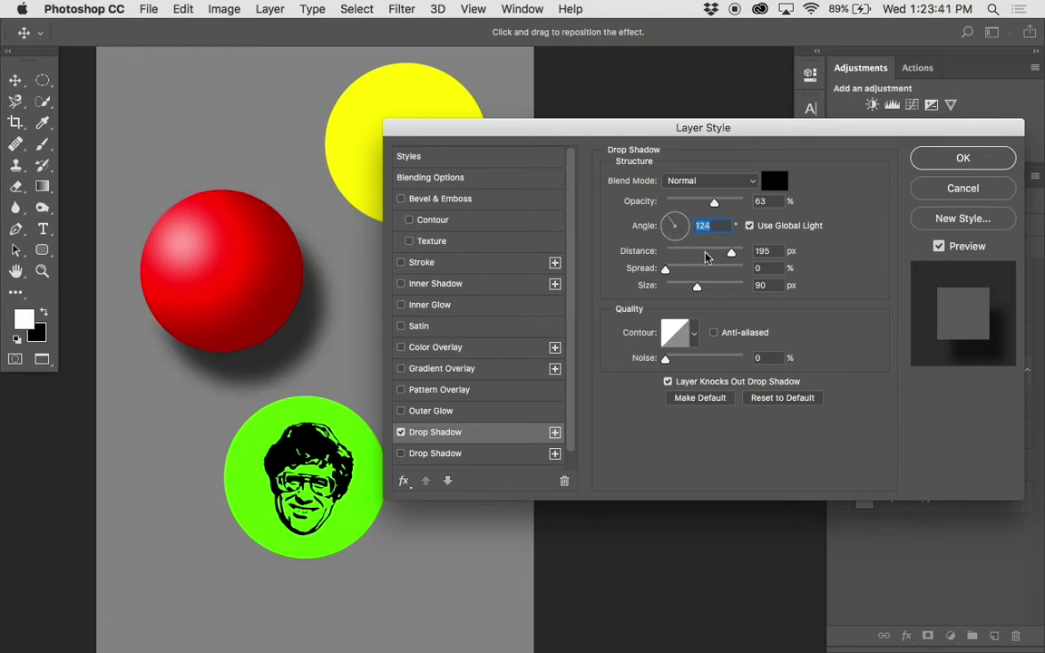
{"action": "left_click_drag", "start_coordinate": [317, 378], "coordinate": [248, 271]}
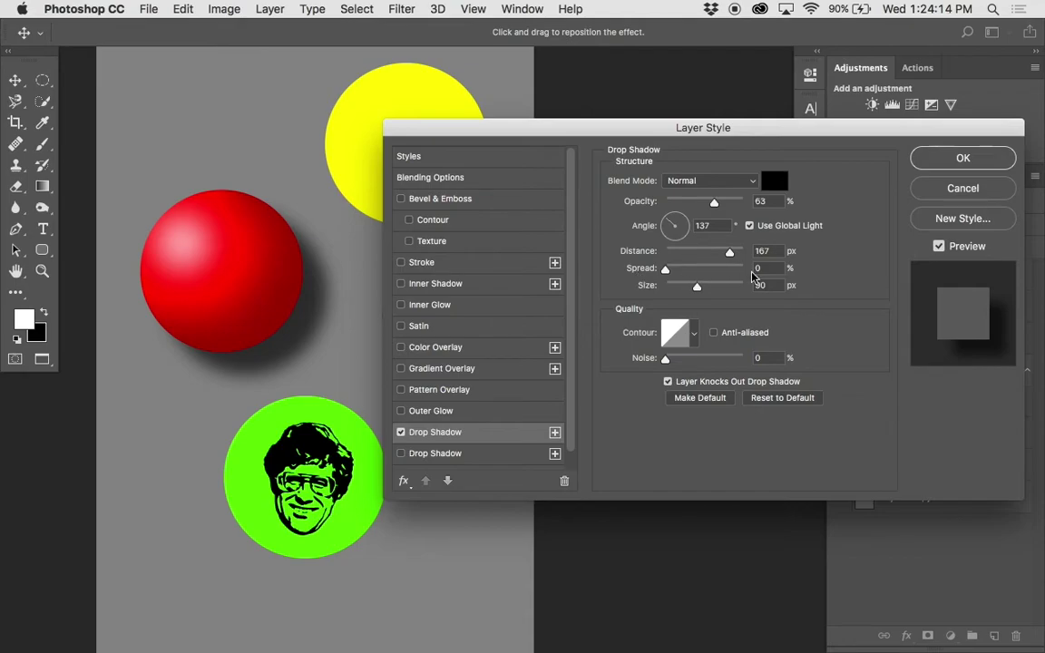
- Try a 5 px size for the red circle's shadow, soften it to slightly more than 109 px, and apply the layer style
{"action": "left_click_drag", "start_coordinate": [697, 287], "coordinate": [669, 290]}
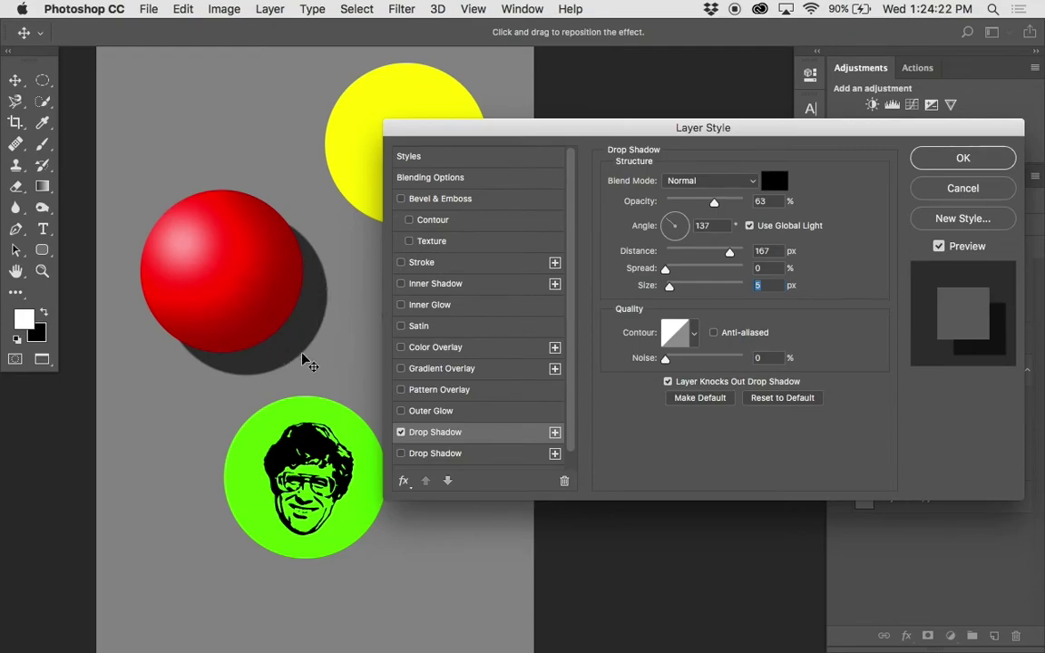
{"action": "left_click_drag", "start_coordinate": [670, 286], "coordinate": [703, 291]}
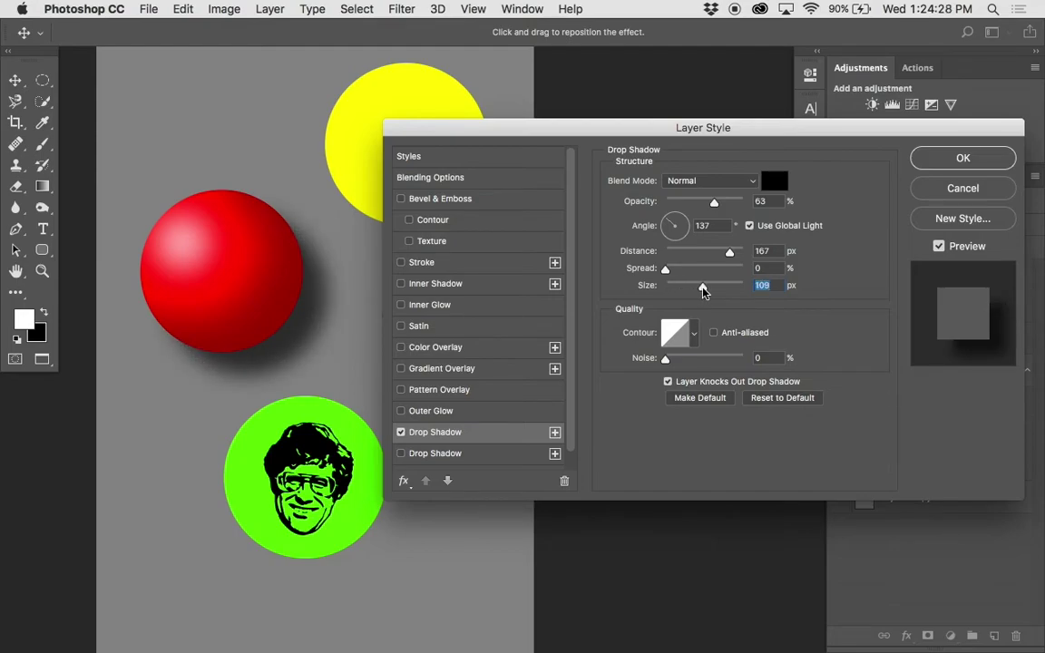
{"action": "left_click_drag", "start_coordinate": [703, 288], "coordinate": [707, 288]}
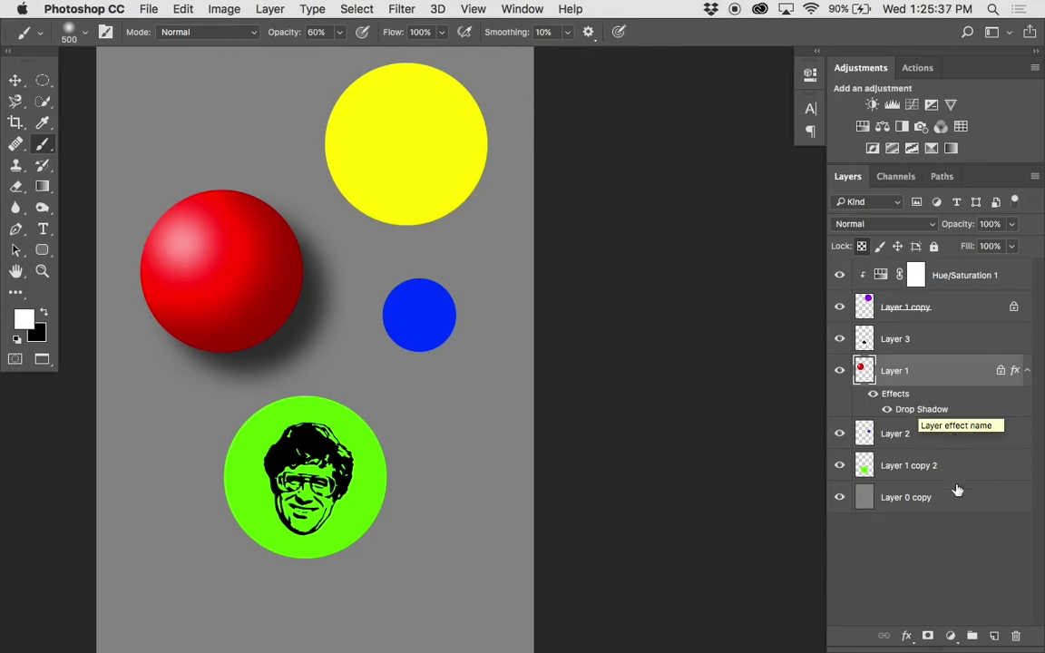
- Add a Bevel & Emboss effect to the red circle's Layer 1 and apply it
{"action": "left_click", "coordinate": [905, 636]}
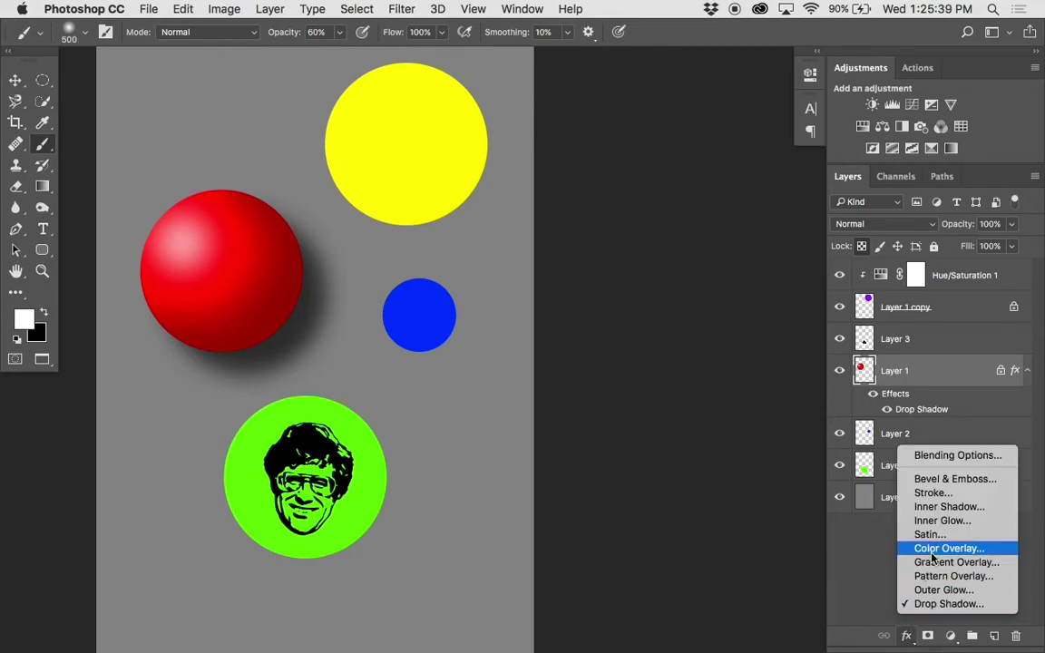
{"action": "left_click", "coordinate": [953, 479]}
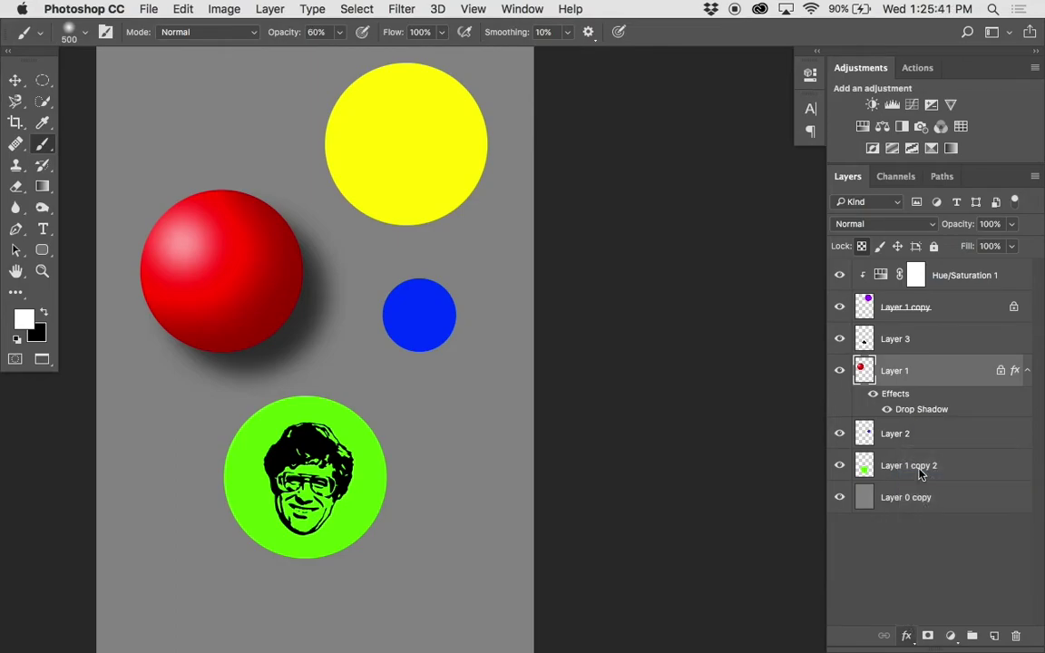
{"action": "left_click", "coordinate": [954, 157]}
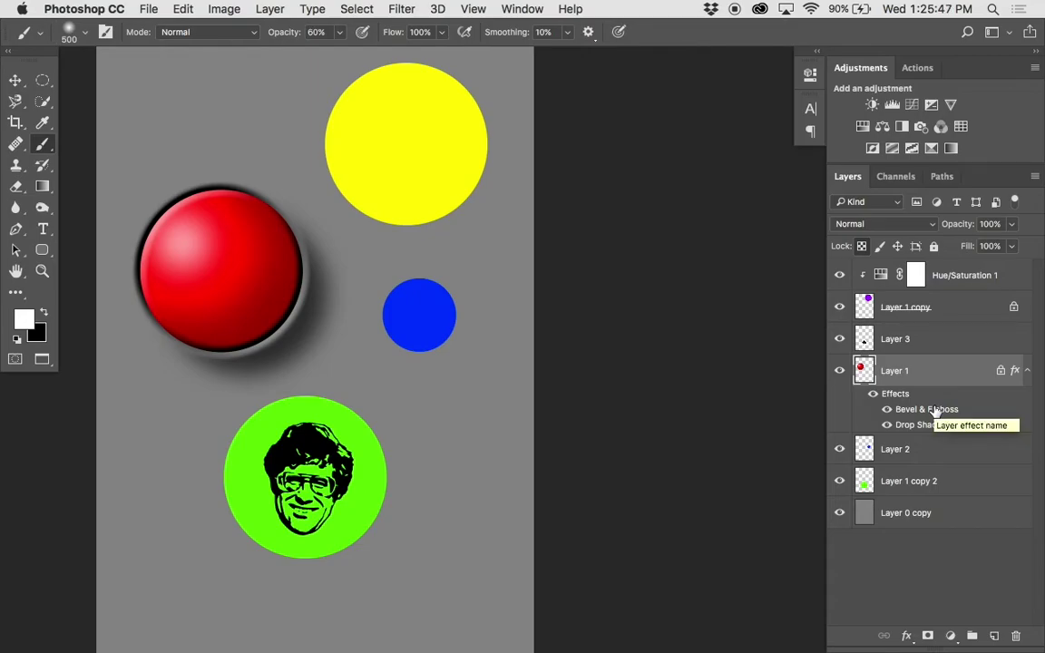
- Toggle the Drop Shadow, the Bevel & Emboss and all of Layer 1's effects off and back on to compare the red circle
{"action": "left_click", "coordinate": [887, 425]}
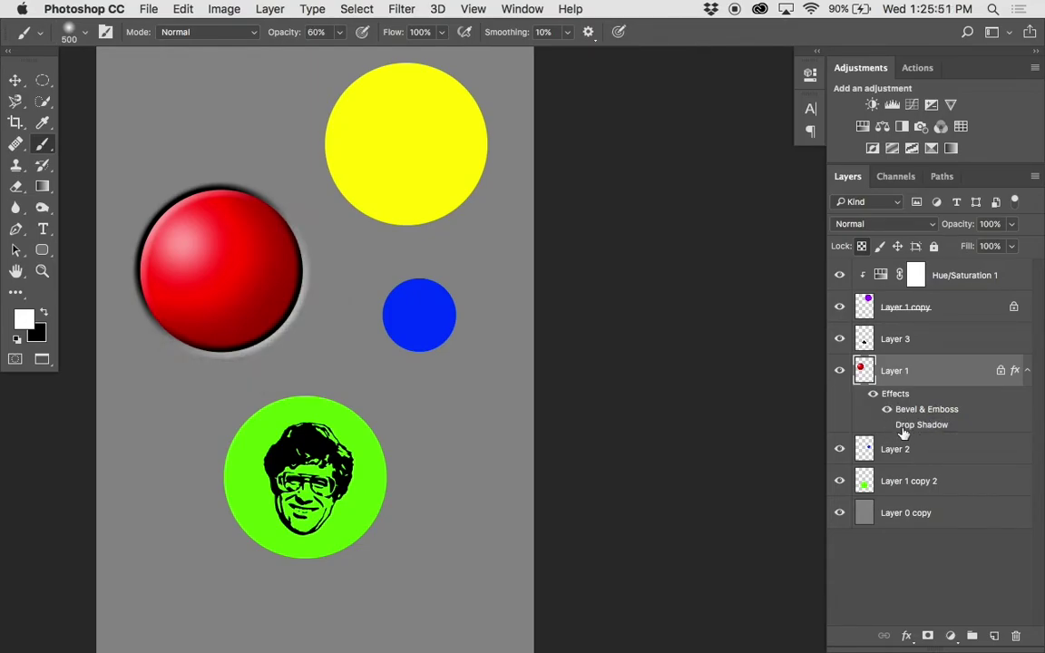
{"action": "left_click", "coordinate": [887, 424]}
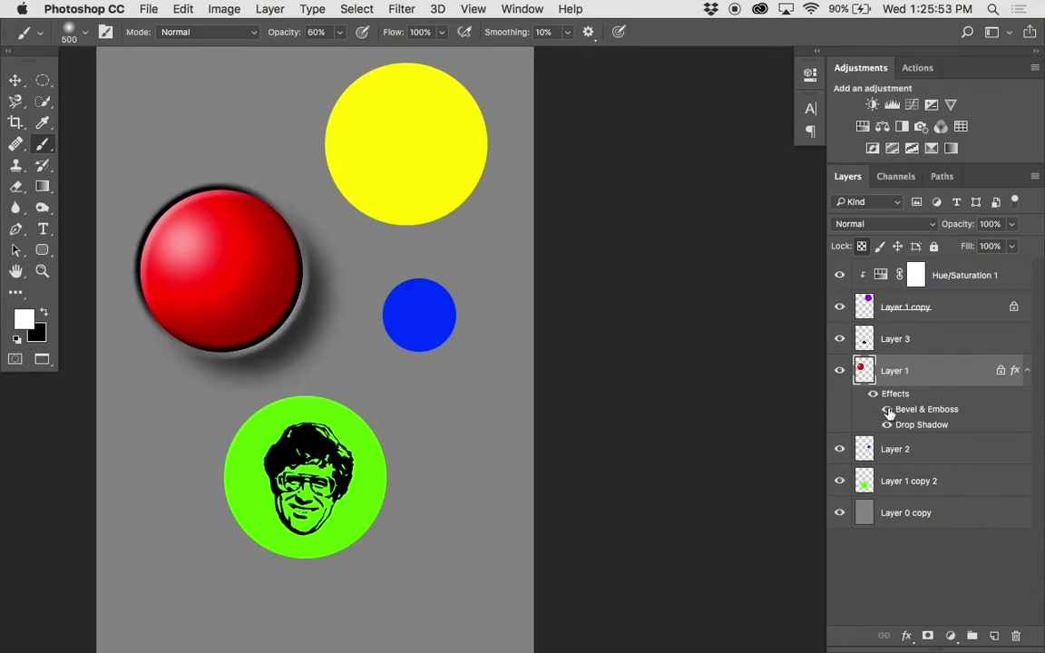
{"action": "left_click", "coordinate": [888, 410]}
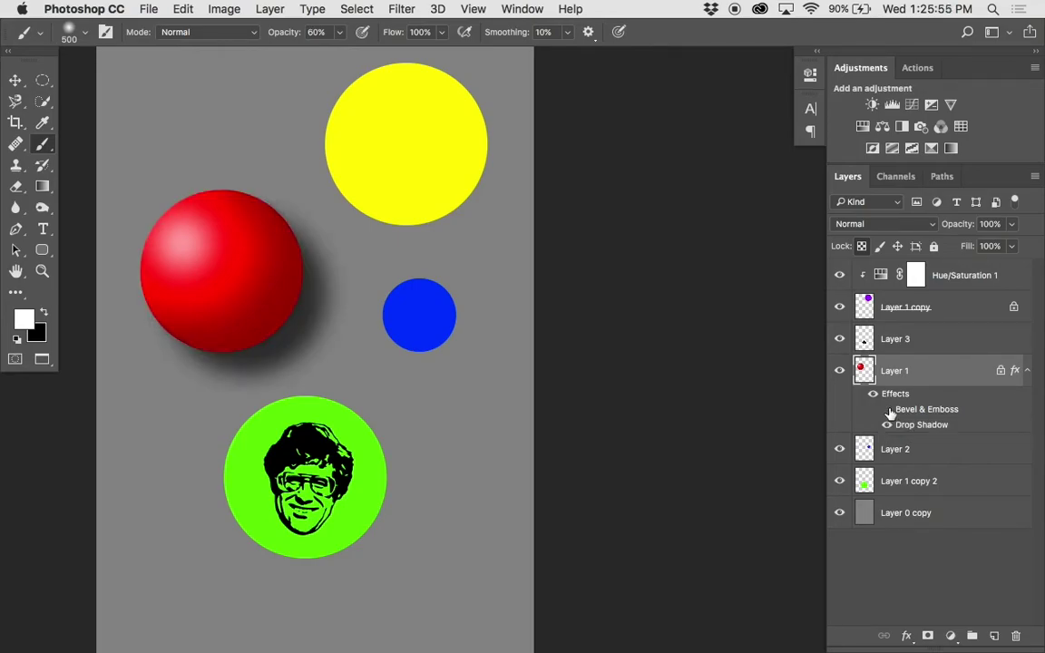
{"action": "left_click", "coordinate": [888, 410]}
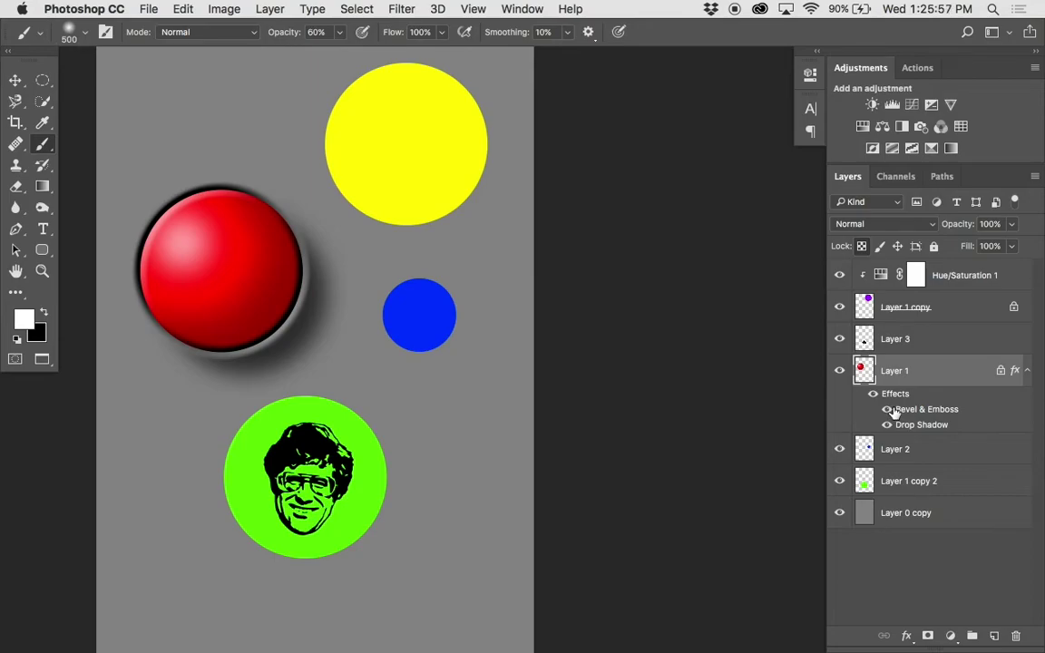
{"action": "left_click", "coordinate": [871, 395]}
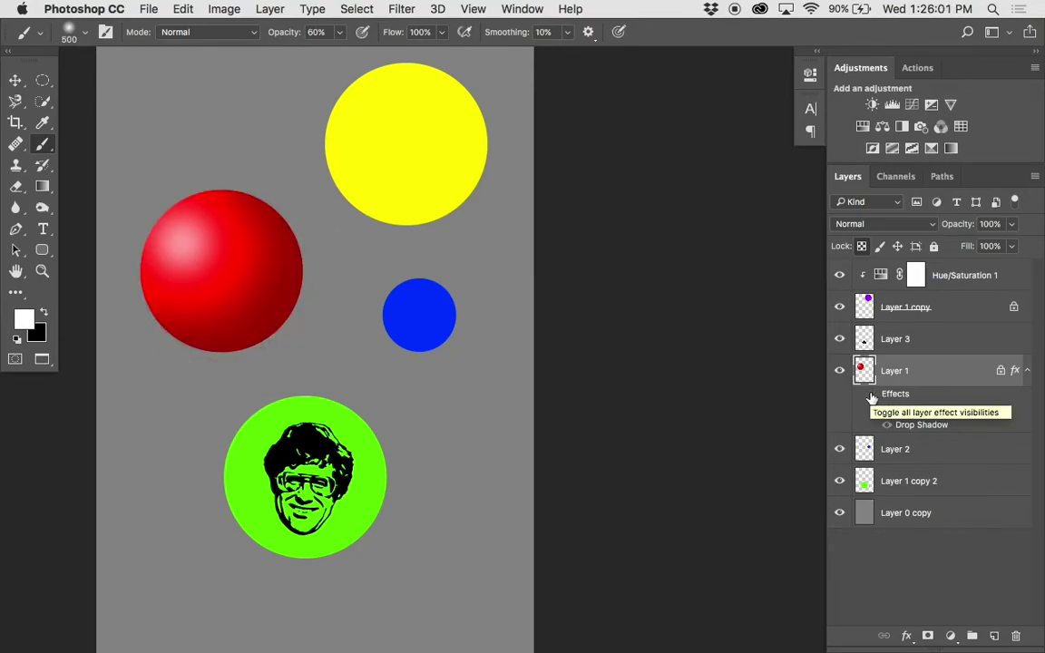
{"action": "left_click", "coordinate": [872, 396]}
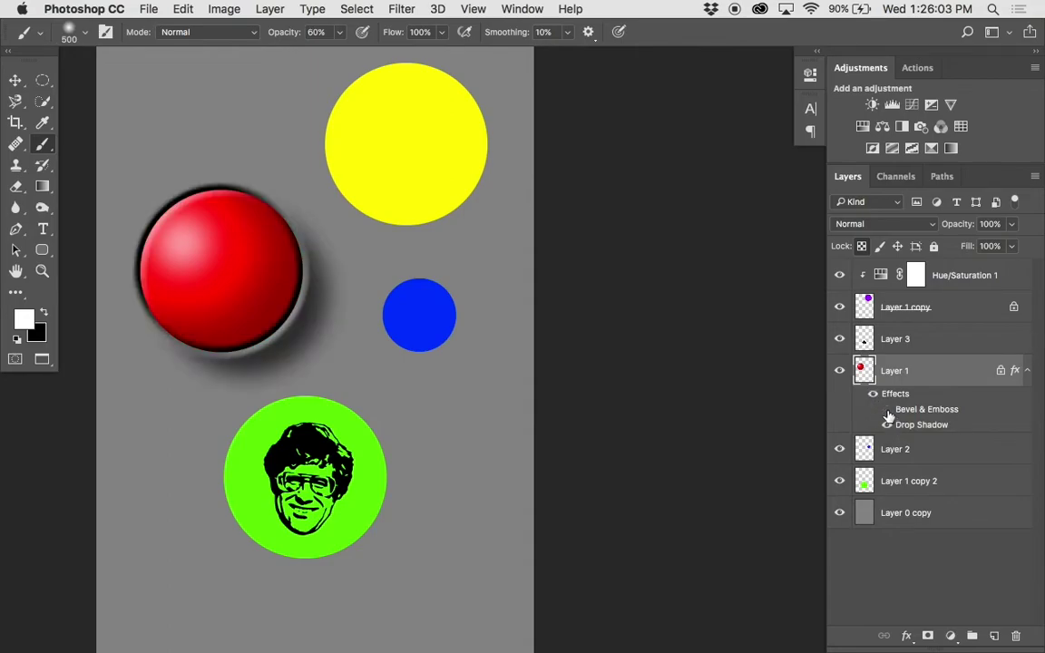
- Hide Layer 1's Bevel & Emboss and copy its layer style onto the yellow circle's Layer 1 copy
{"action": "left_click", "coordinate": [888, 409]}
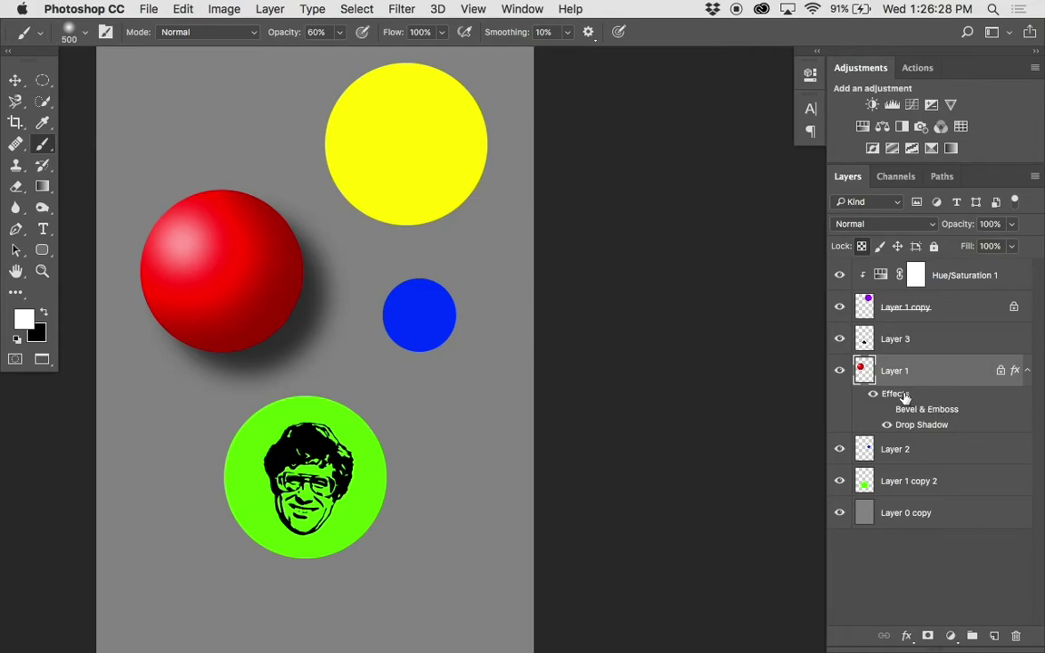
{"action": "right_click", "coordinate": [904, 398]}
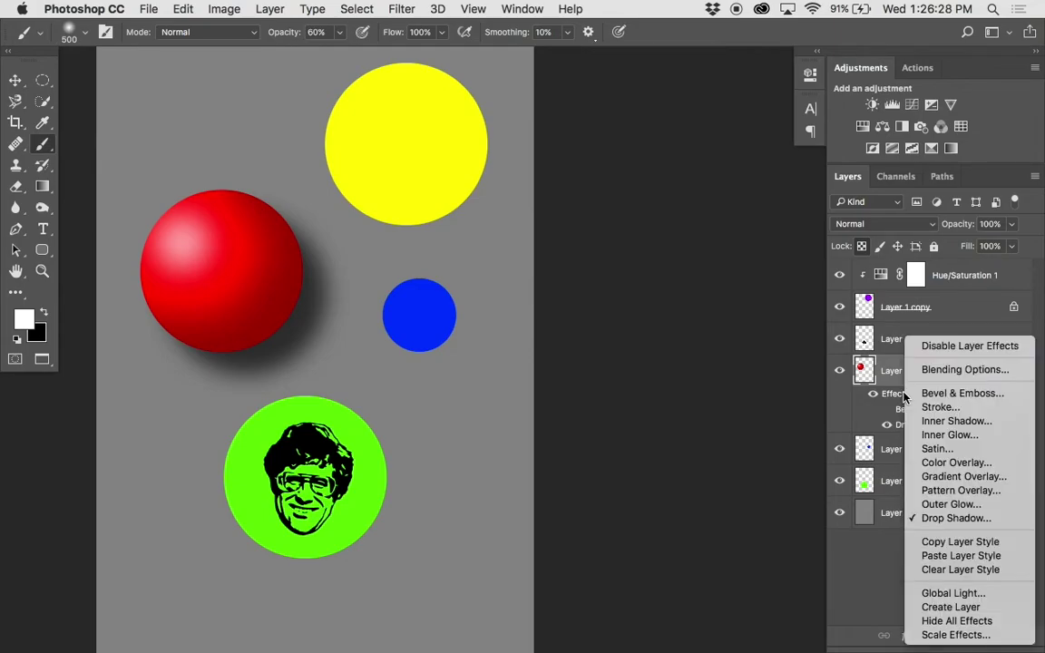
{"action": "left_click", "coordinate": [971, 543]}
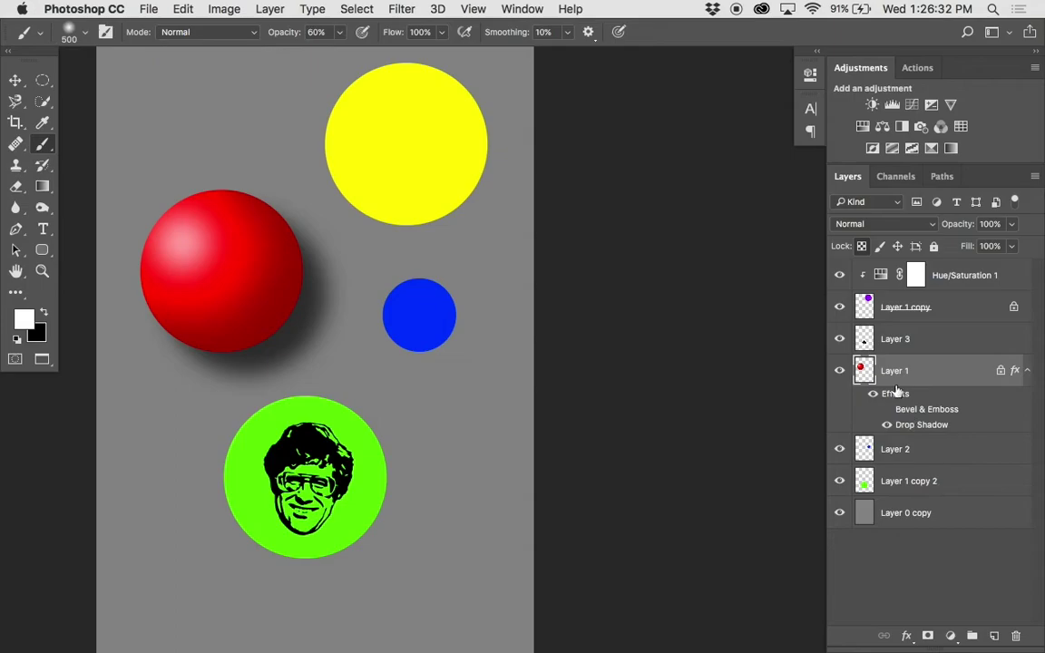
{"action": "left_click", "coordinate": [867, 307]}
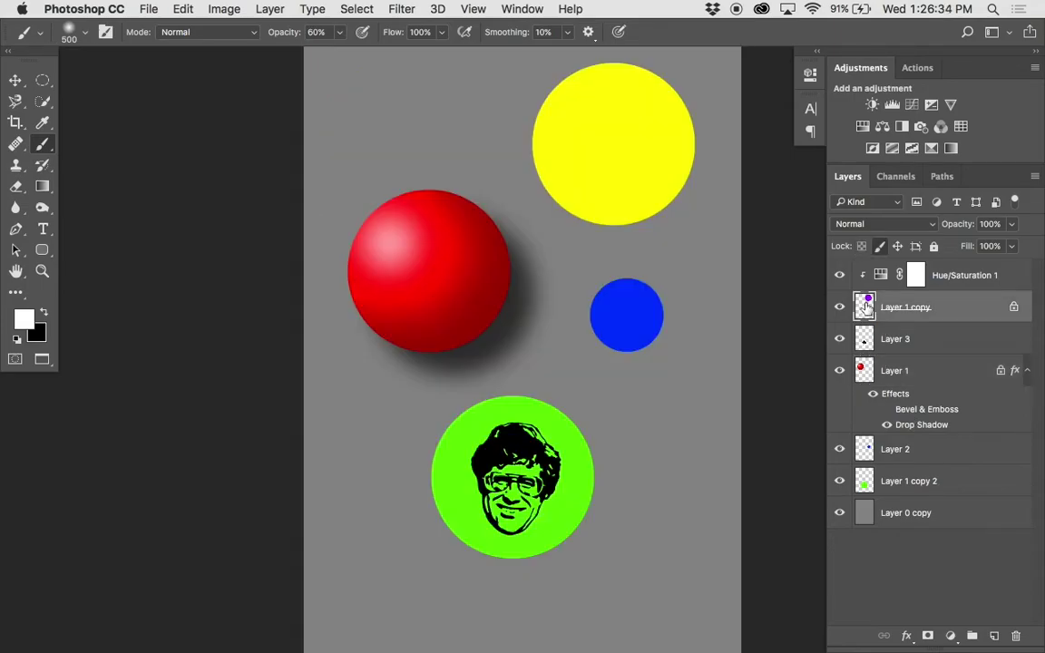
{"action": "right_click", "coordinate": [937, 311]}
{"action": "mouse_move", "coordinate": [812, 634]}
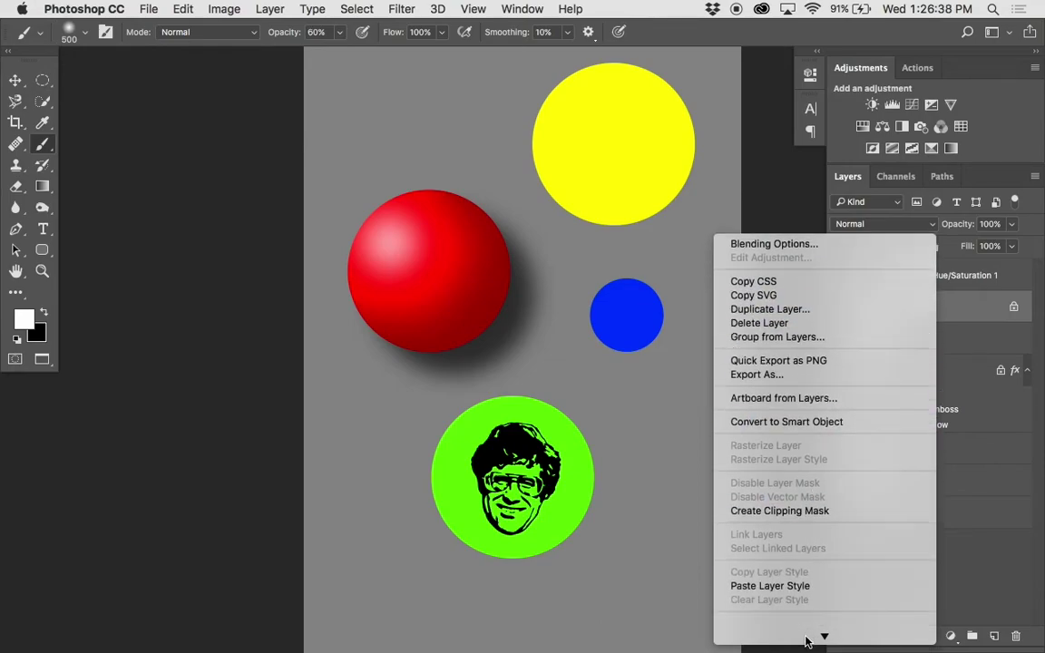
{"action": "left_click", "coordinate": [775, 502]}
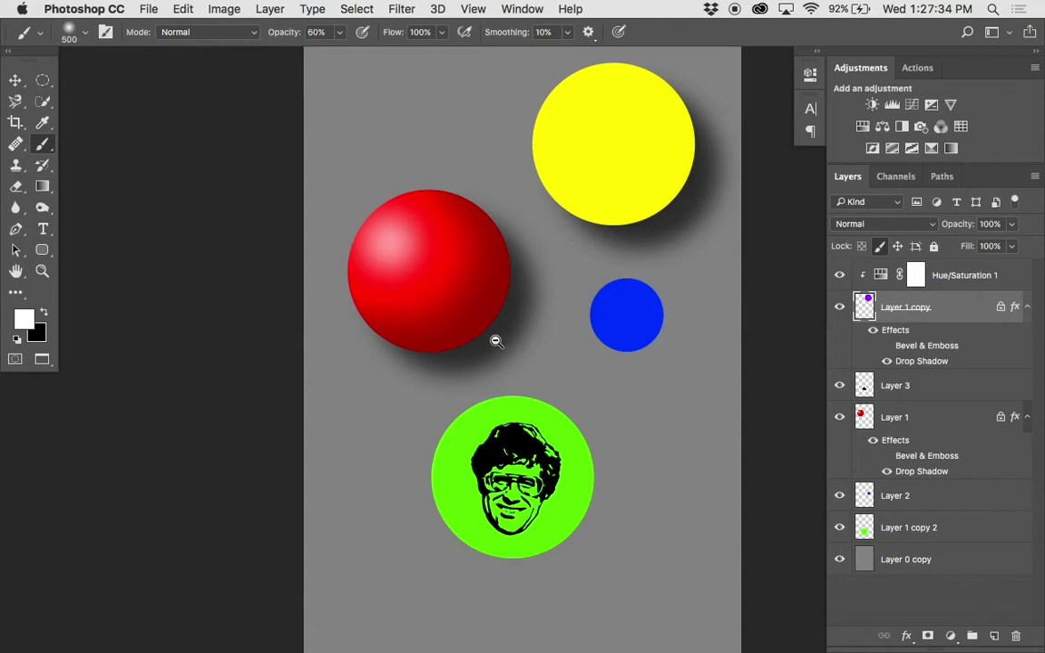
- Add a Levels adjustment layer directly above Layer 0 copy and darken the grey background with midtones at 0.60
{"action": "key", "text": "super+minus"}
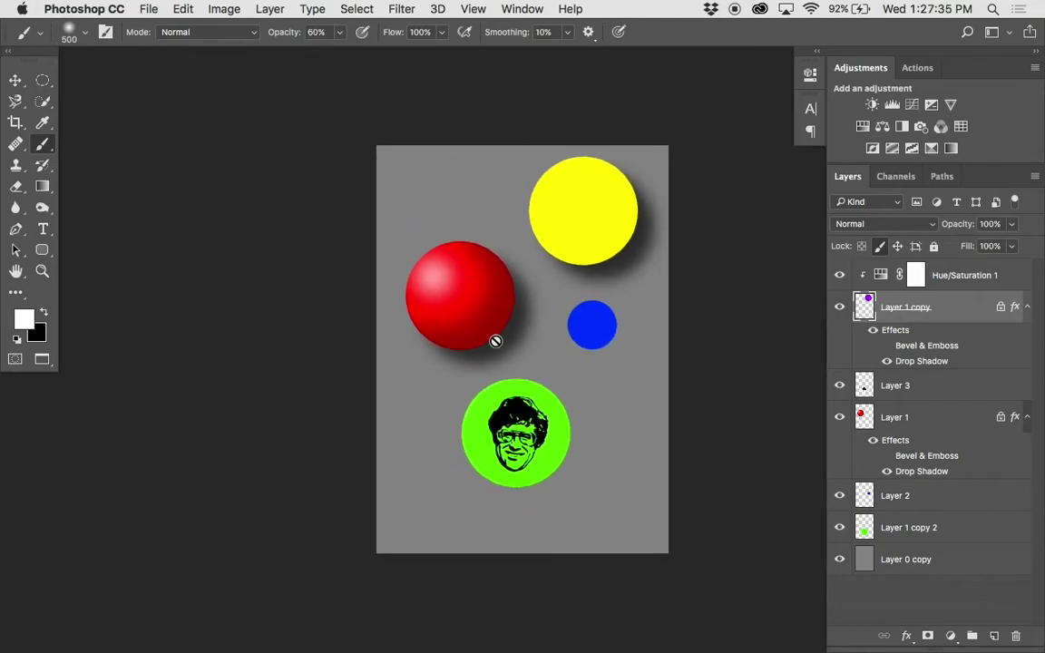
{"action": "scroll", "coordinate": [495, 340], "scroll_direction": "right", "scroll_amount": 3}
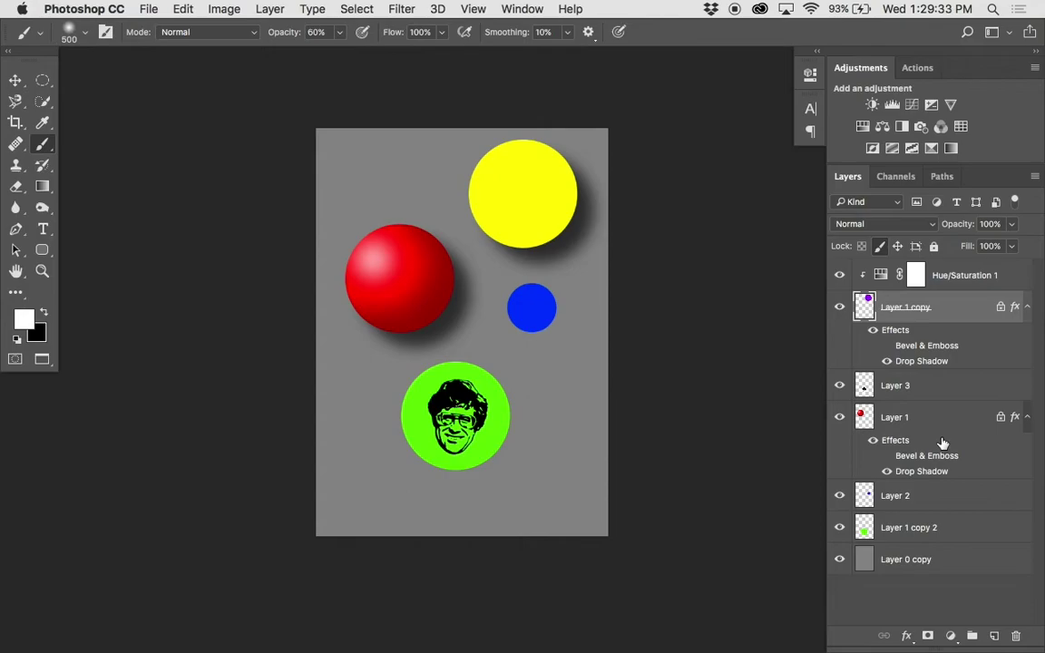
{"action": "left_click", "coordinate": [933, 567]}
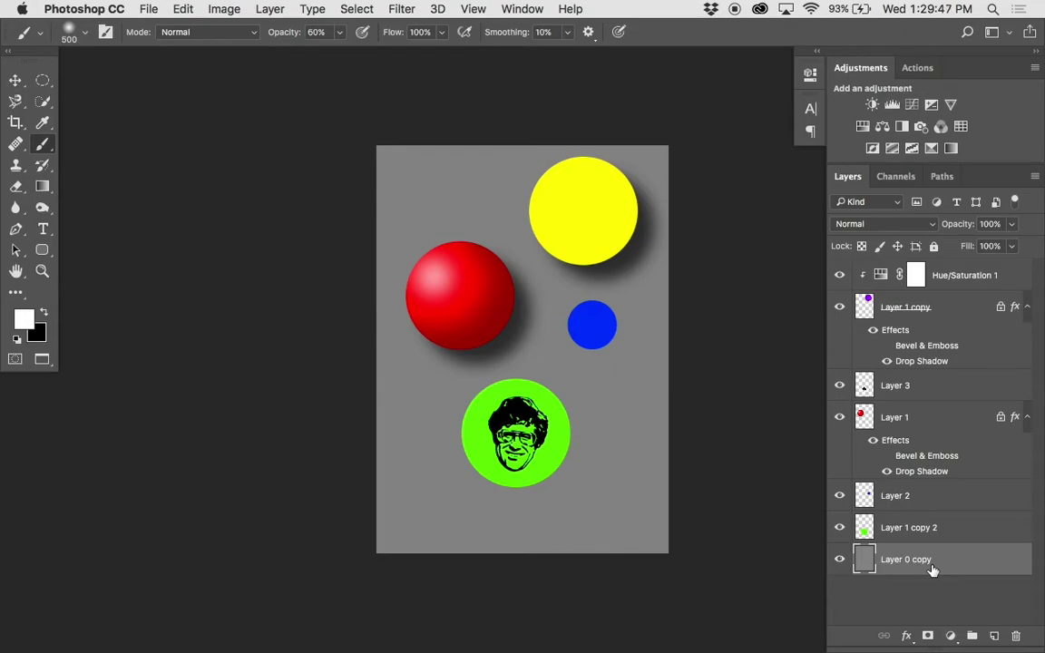
{"action": "left_click", "coordinate": [949, 636]}
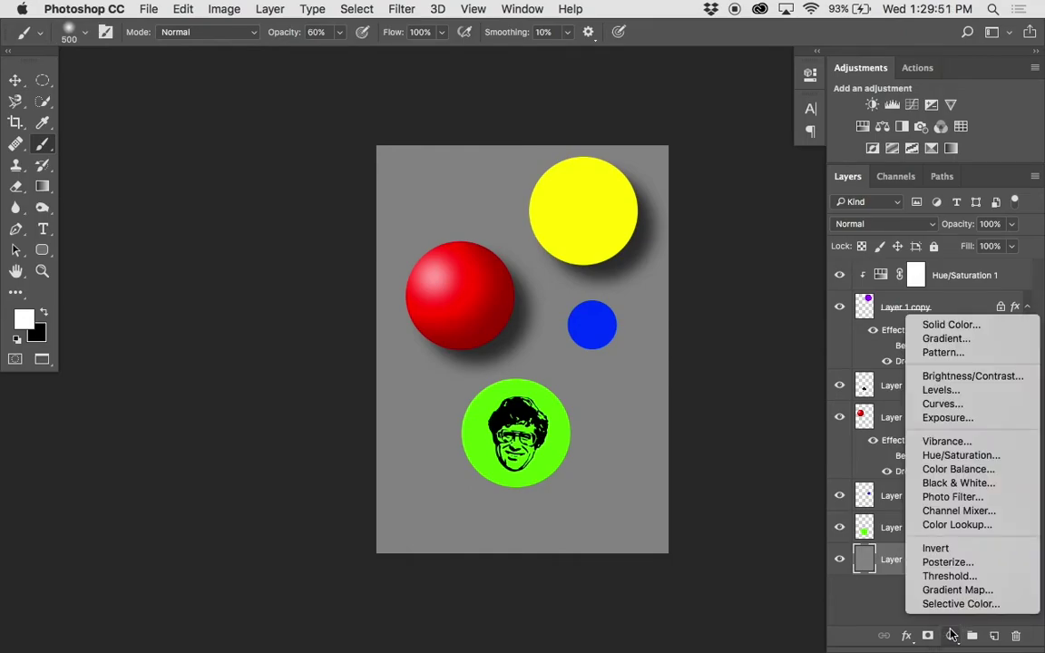
{"action": "left_click", "coordinate": [962, 390]}
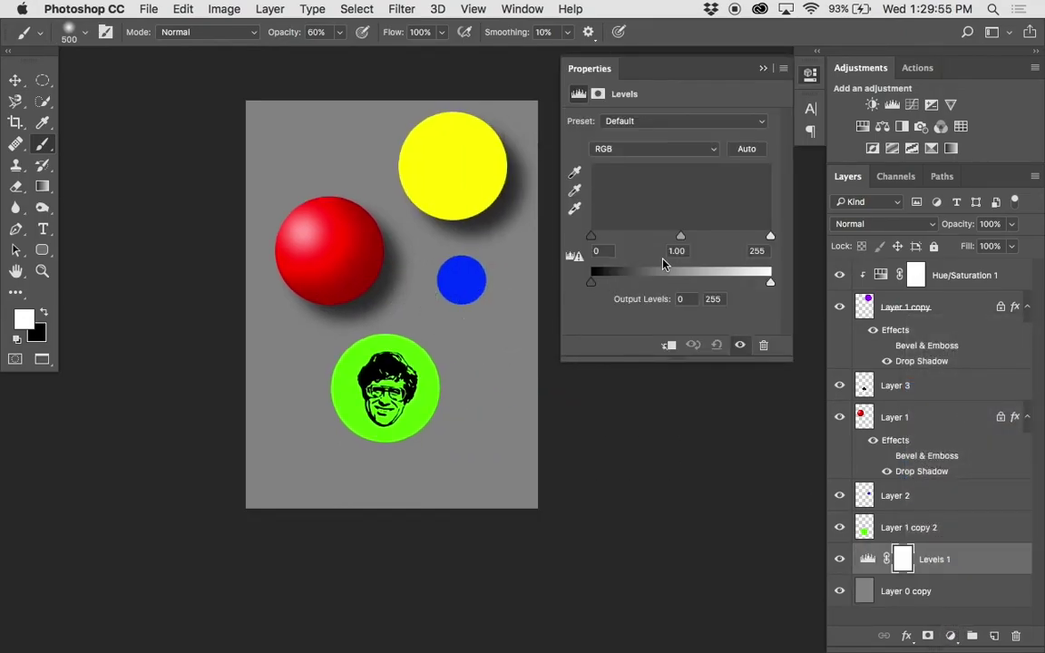
{"action": "left_click_drag", "start_coordinate": [680, 236], "coordinate": [710, 238]}
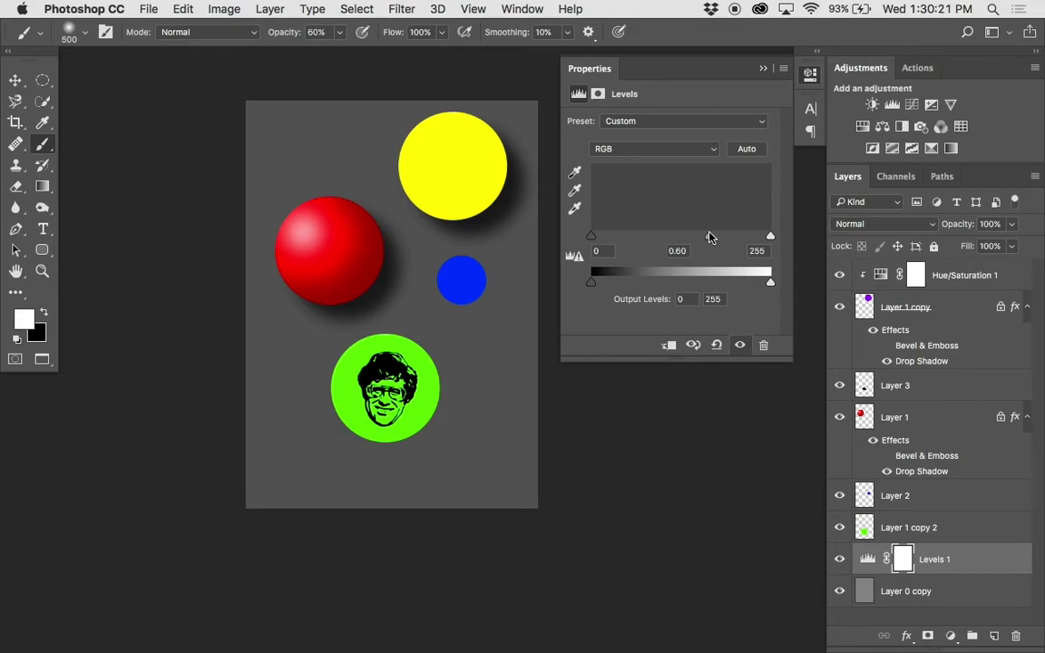
- Enlarge the brush to 2000 px, make black the foreground color and set the brush opacity to 100%
{"action": "key", "text": "bracketright"}
{"action": "key", "text": "bracketright"}
{"action": "key", "text": "bracketright"}
{"action": "key", "text": "bracketright"}
{"action": "key", "text": "bracketright"}
{"action": "key", "text": "bracketright"}
{"action": "key", "text": "bracketright"}
{"action": "key", "text": "bracketright"}
{"action": "key", "text": "bracketright"}
{"action": "key", "text": "bracketright"}
{"action": "key", "text": "bracketright"}
{"action": "key", "text": "bracketright"}
{"action": "key", "text": "bracketright"}
{"action": "key", "text": "bracketright"}
{"action": "key", "text": "bracketright"}
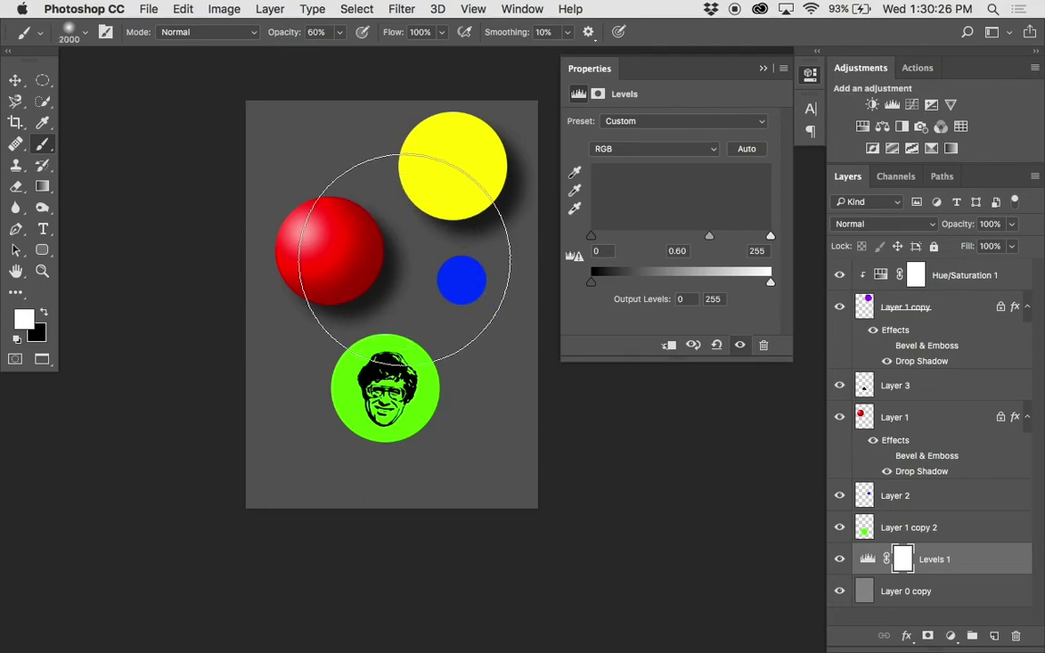
{"action": "key", "text": "x"}
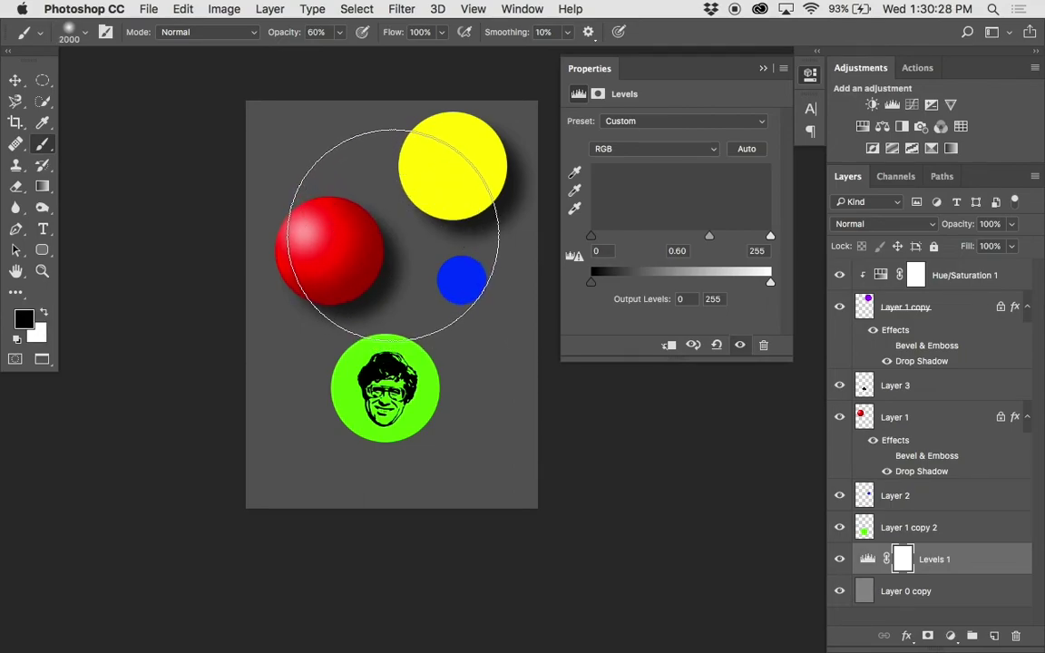
{"action": "key", "text": "0"}
- Try painting black through the middle of the Levels mask and compare the background with the adjustment hidden and shown
{"action": "scroll", "coordinate": [385, 226], "scroll_direction": "up", "scroll_amount": 2}
{"action": "scroll", "coordinate": [385, 227], "scroll_direction": "left", "scroll_amount": 3}
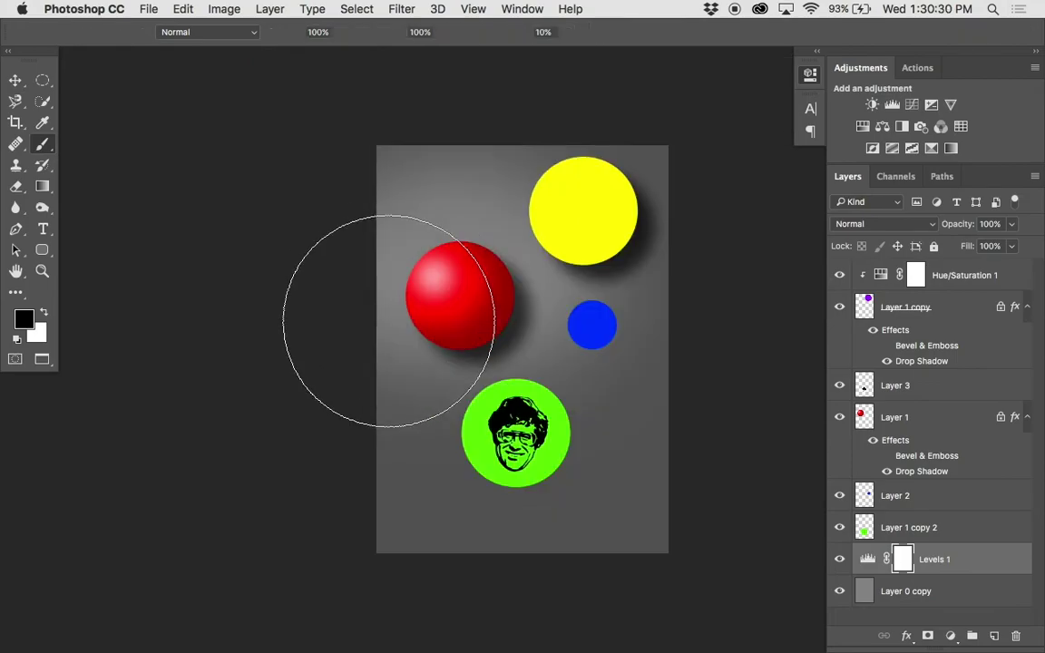
{"action": "left_click_drag", "start_coordinate": [485, 287], "coordinate": [518, 438]}
{"action": "left_click", "coordinate": [838, 559]}
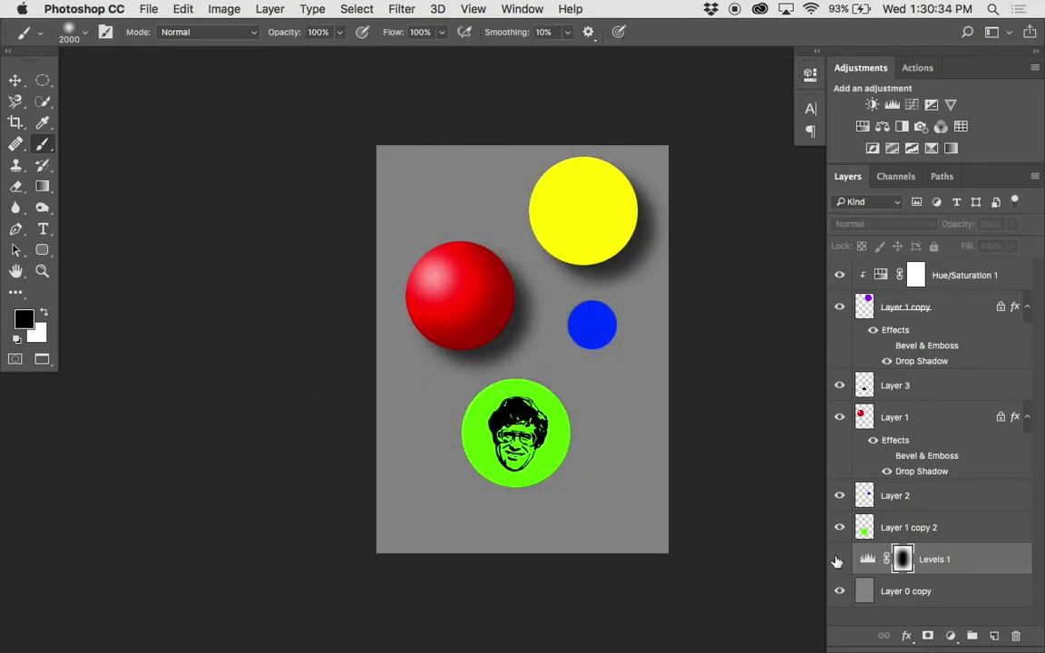
{"action": "left_click", "coordinate": [838, 560]}
{"action": "left_click", "coordinate": [838, 560]}
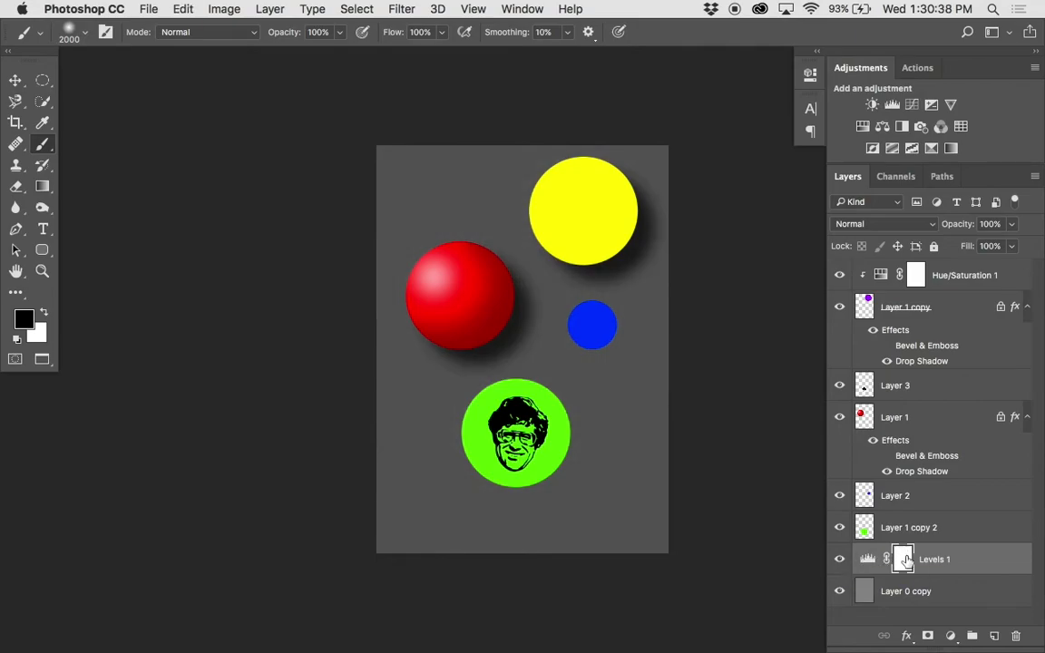
- Invert the Levels mask to black and paint white around the canvas edges to darken only the background's borders
{"action": "key", "text": "ctrl+i"}
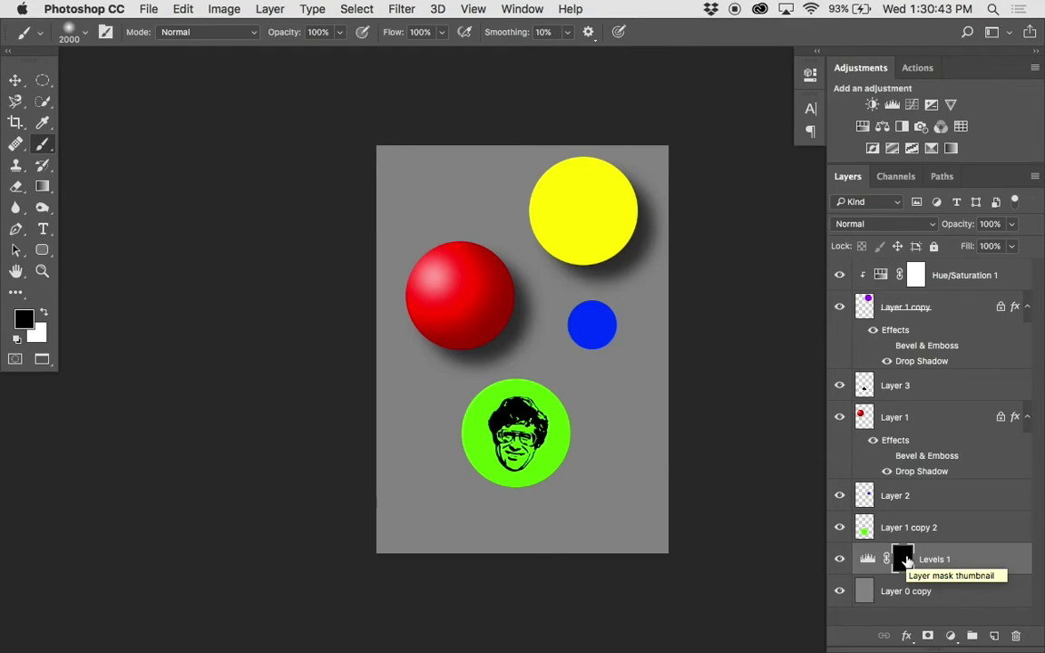
{"action": "key", "text": "x"}
{"action": "mouse_move", "coordinate": [723, 413]}
{"action": "left_mouse_down"}
{"action": "mouse_move", "coordinate": [538, 592]}
{"action": "mouse_move", "coordinate": [374, 578]}
{"action": "mouse_move", "coordinate": [294, 440]}
{"action": "mouse_move", "coordinate": [294, 251]}
{"action": "mouse_move", "coordinate": [349, 112]}
{"action": "mouse_move", "coordinate": [480, 40]}
{"action": "mouse_move", "coordinate": [676, 13]}
{"action": "mouse_move", "coordinate": [776, 89]}
{"action": "left_mouse_up"}
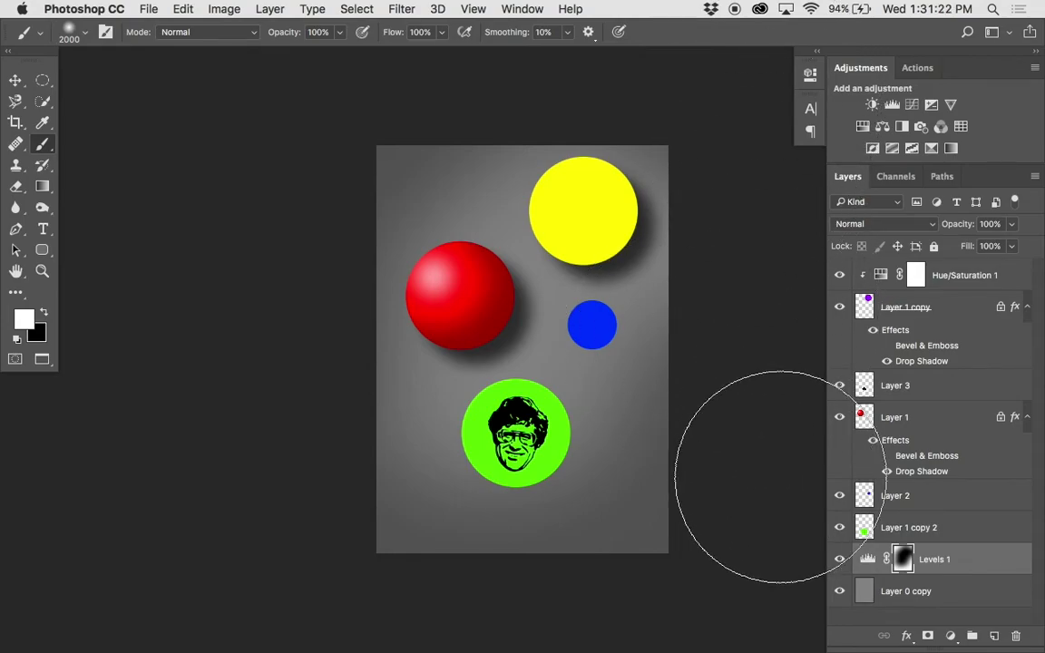
- Experiment with the Levels midtones and white point, lightening and then strongly darkening the background's edges, and compare with the adjustment hidden
{"action": "double_click", "coordinate": [868, 559]}
{"action": "scroll", "coordinate": [429, 303], "scroll_direction": "right", "scroll_amount": 5}
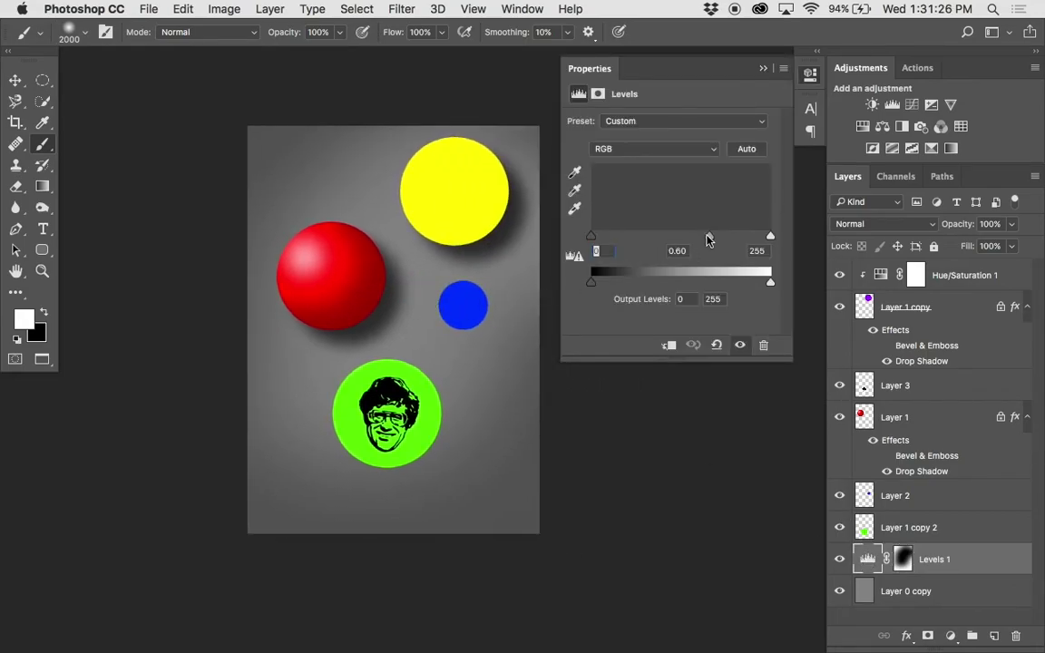
{"action": "left_click_drag", "start_coordinate": [708, 240], "coordinate": [729, 238]}
{"action": "left_click_drag", "start_coordinate": [666, 246], "coordinate": [665, 236]}
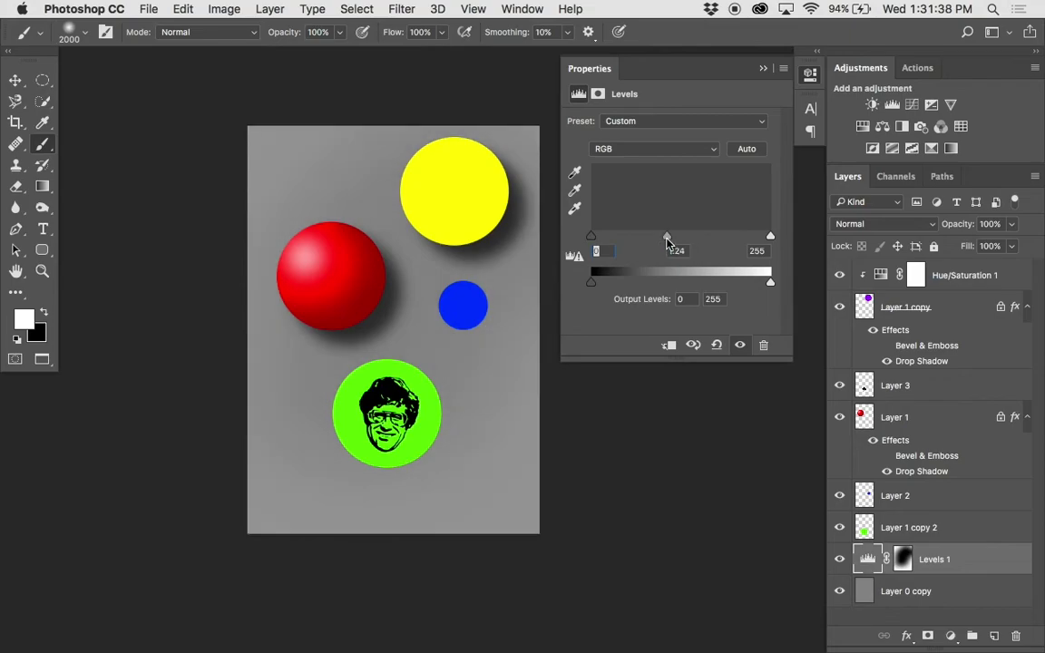
{"action": "left_click_drag", "start_coordinate": [770, 236], "coordinate": [738, 236]}
{"action": "left_click_drag", "start_coordinate": [652, 236], "coordinate": [643, 236]}
{"action": "left_click_drag", "start_coordinate": [737, 237], "coordinate": [817, 233]}
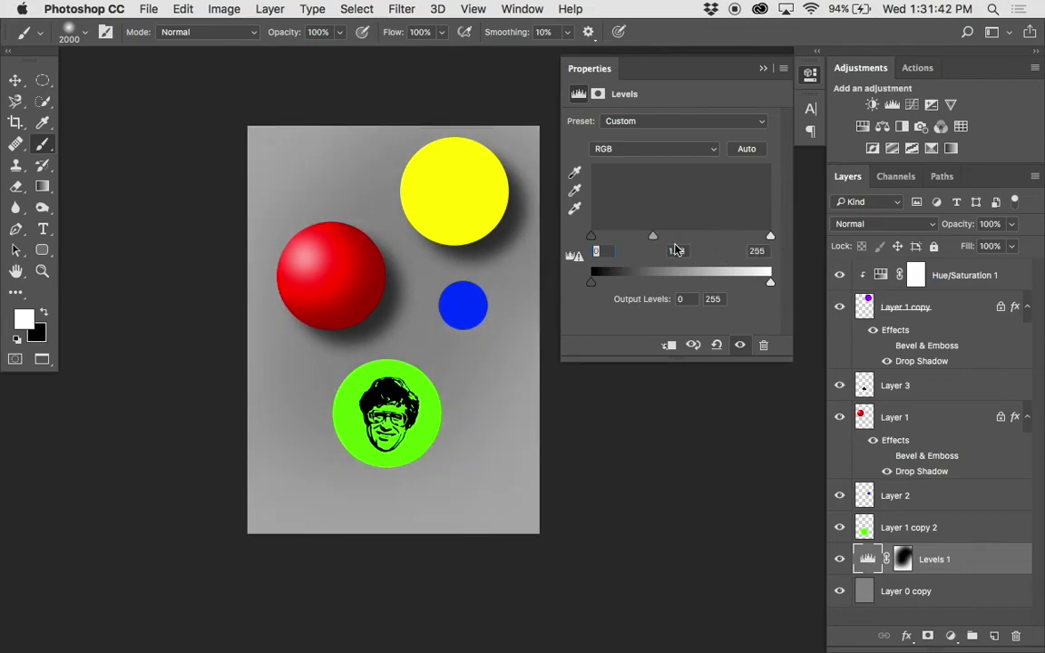
{"action": "left_click_drag", "start_coordinate": [652, 236], "coordinate": [735, 236]}
{"action": "left_click", "coordinate": [840, 560]}
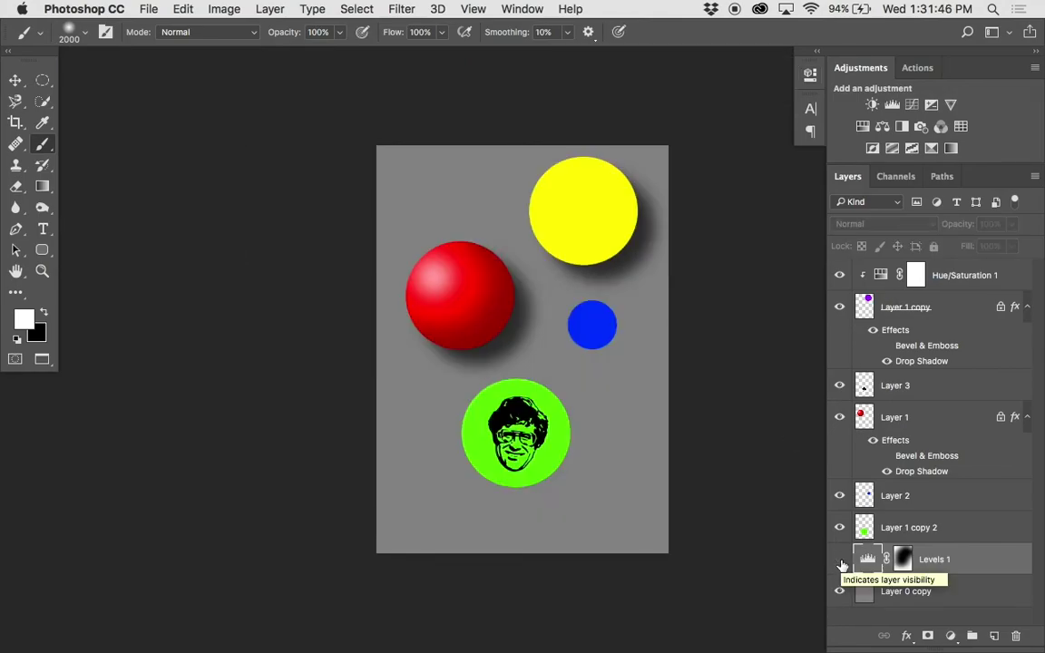
{"action": "left_click", "coordinate": [840, 563]}
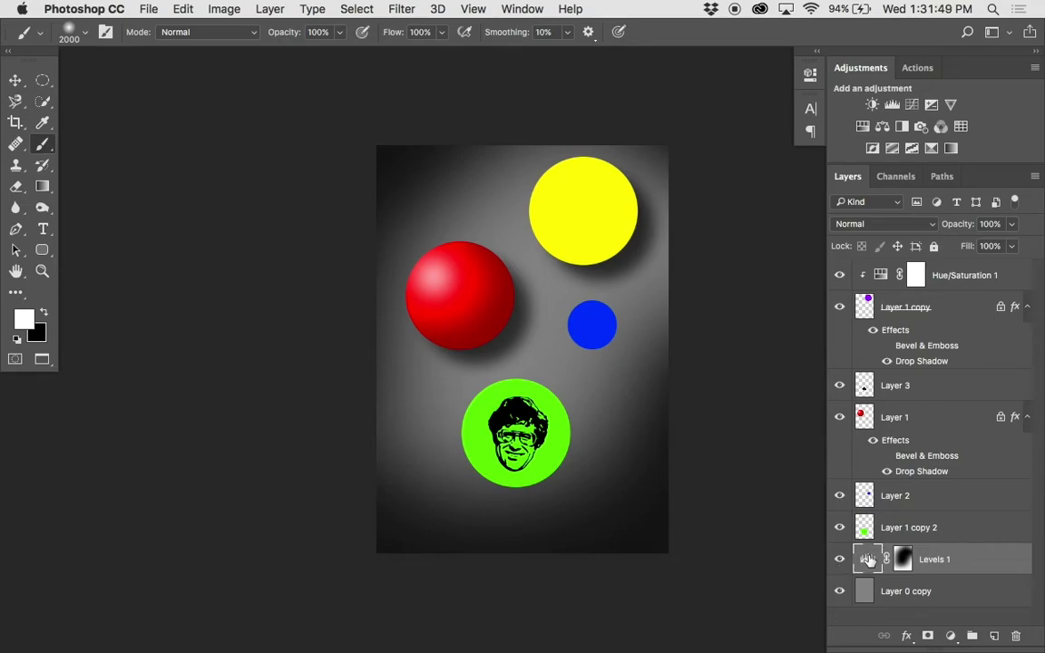
- Reopen the Levels adjustment and soften the dark edges by setting the midtones to 0.55
{"action": "double_click", "coordinate": [867, 560]}
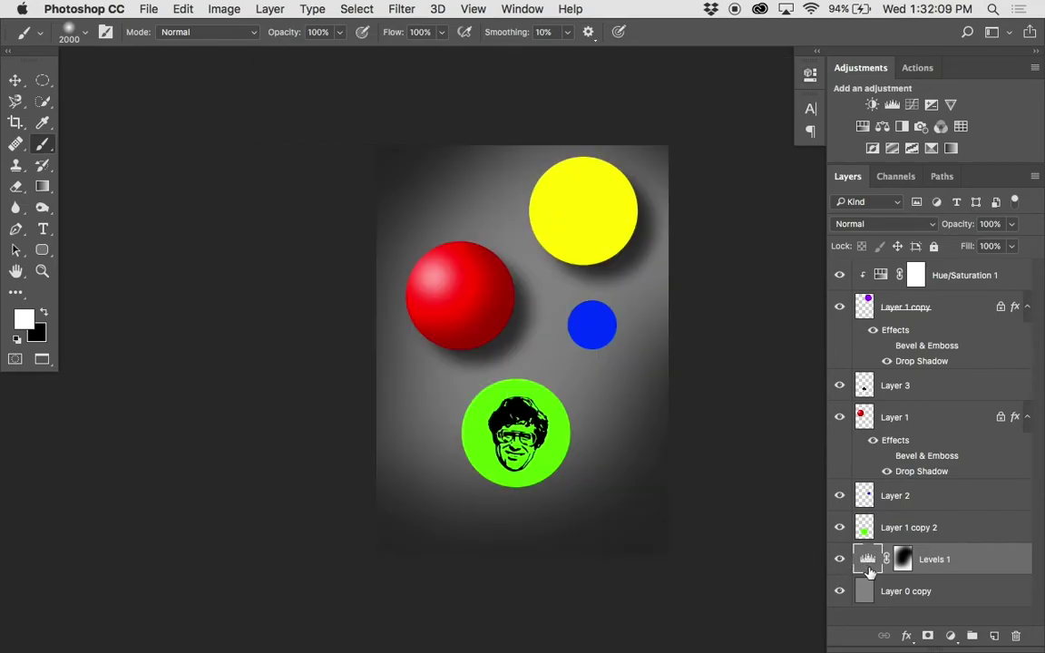
{"action": "double_click", "coordinate": [867, 564]}
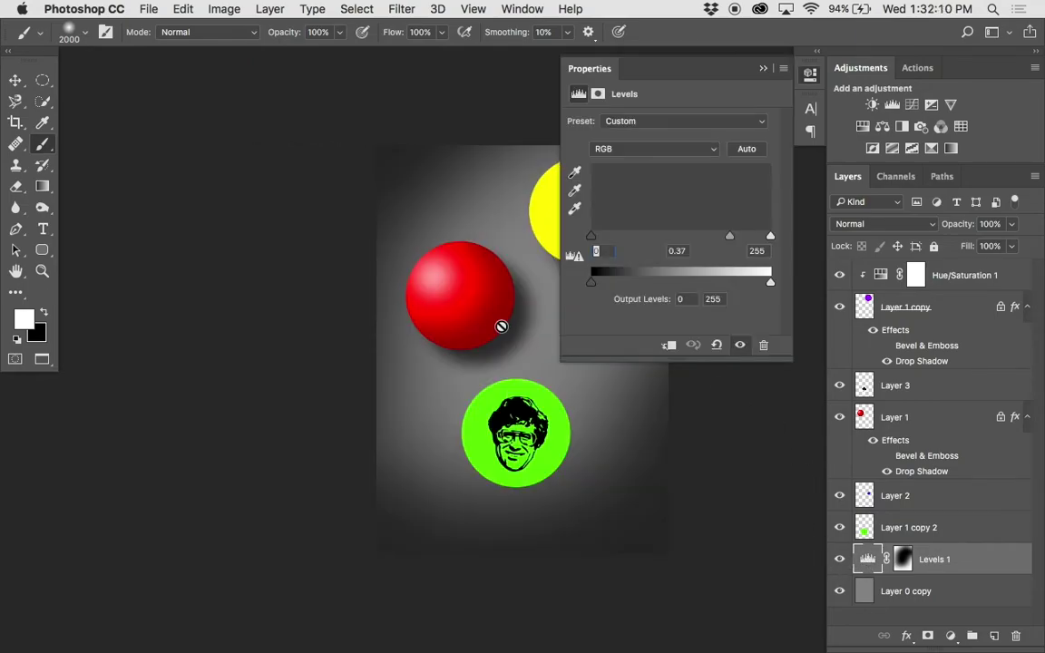
{"action": "scroll", "coordinate": [497, 324], "scroll_direction": "right", "scroll_amount": 5}
{"action": "mouse_move", "coordinate": [729, 235]}
{"action": "left_mouse_down"}
{"action": "mouse_move", "coordinate": [767, 236]}
{"action": "mouse_move", "coordinate": [623, 236]}
{"action": "mouse_move", "coordinate": [713, 239]}
{"action": "left_mouse_up"}
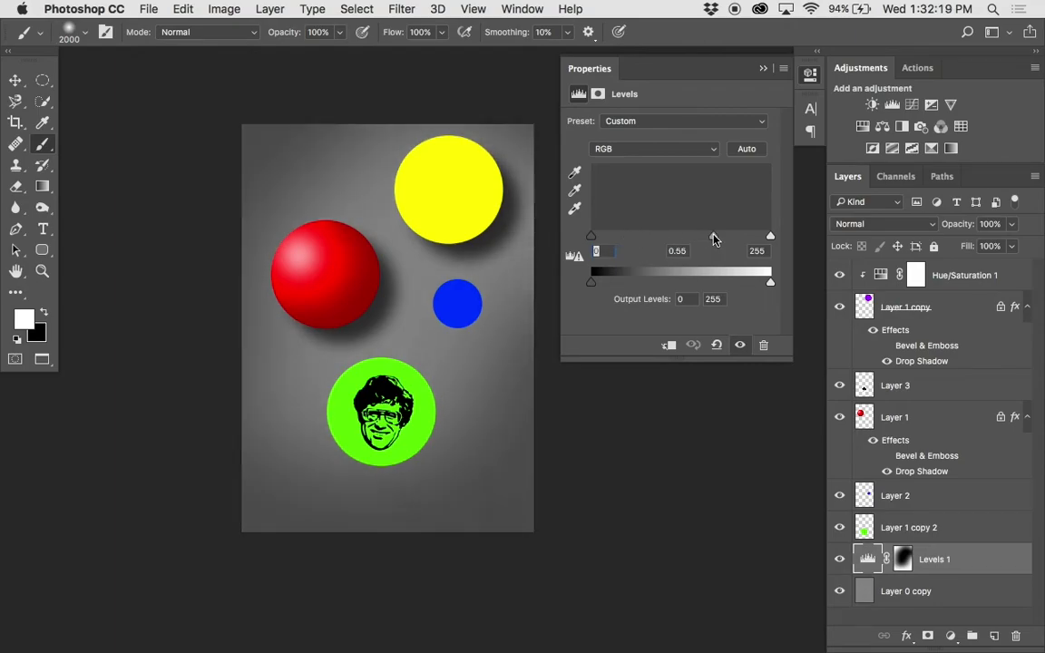
- Delete the Levels adjustment layer and add a new blank layer directly above Layer 0 copy
{"action": "left_click", "coordinate": [839, 559]}
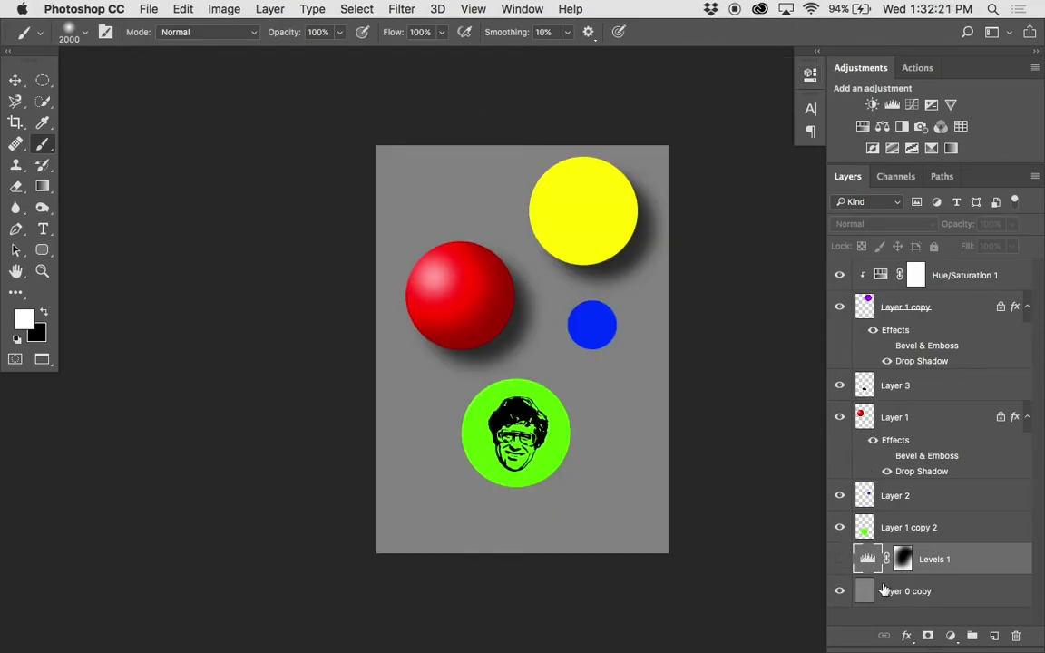
{"action": "left_click", "coordinate": [884, 590]}
{"action": "left_click_drag", "start_coordinate": [868, 560], "coordinate": [1010, 626]}
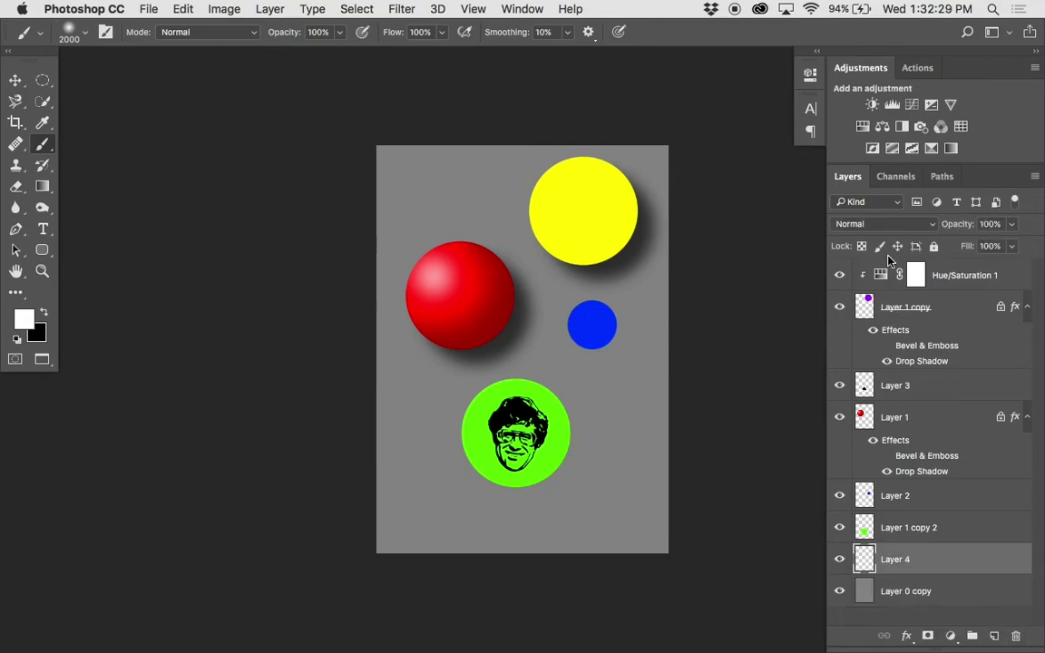
- Set Layer 4's blend mode to Soft Light and reduce the brush size to 1300
{"action": "left_click", "coordinate": [884, 224]}
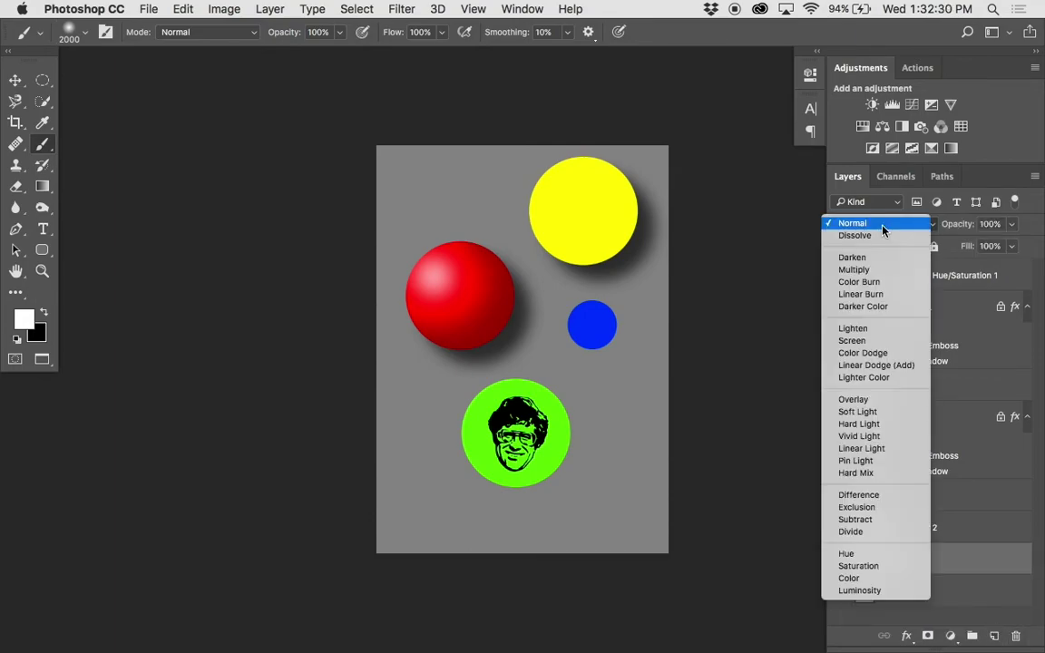
{"action": "left_click", "coordinate": [883, 413]}
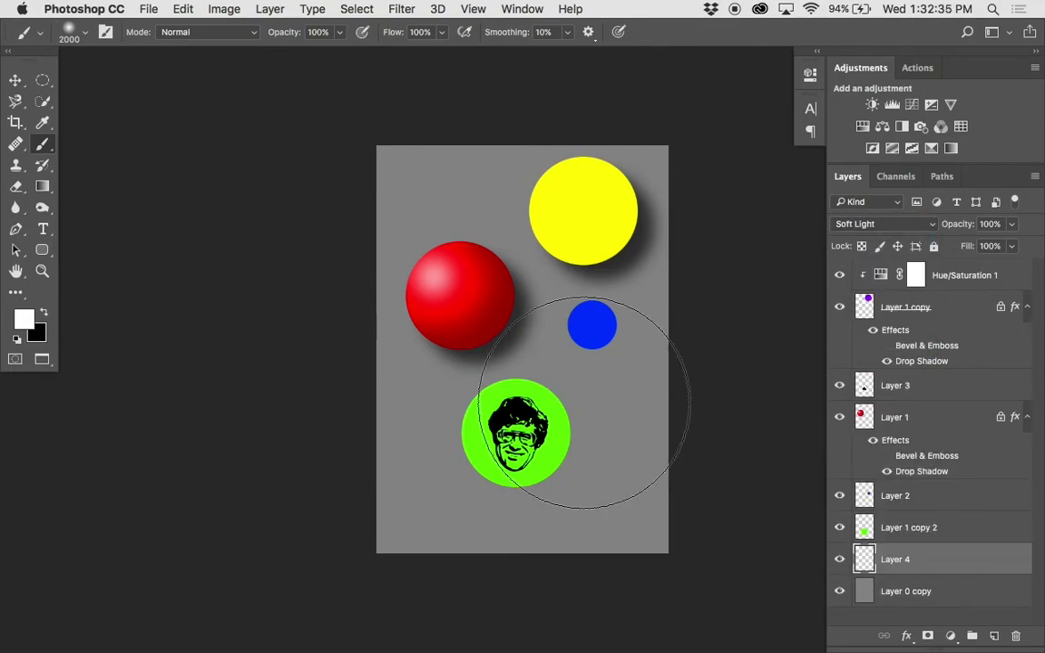
{"action": "key", "text": "bracketleft"}
{"action": "key", "text": "bracketleft"}
{"action": "key", "text": "bracketleft"}
{"action": "key", "text": "bracketleft"}
{"action": "key", "text": "bracketleft"}
{"action": "key", "text": "bracketleft"}
{"action": "key", "text": "bracketleft"}
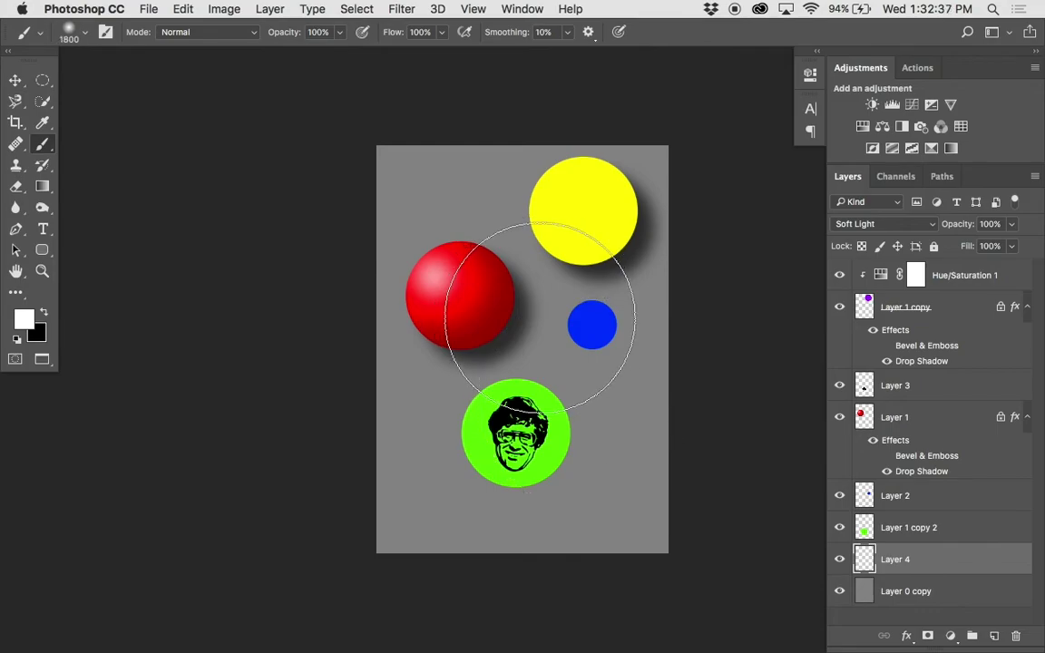
- Try painting white and black across the background at 100% brush opacity, and undo the strokes
{"action": "mouse_move", "coordinate": [524, 280]}
{"action": "left_mouse_down"}
{"action": "mouse_move", "coordinate": [495, 248]}
{"action": "mouse_move", "coordinate": [439, 378]}
{"action": "mouse_move", "coordinate": [439, 488]}
{"action": "mouse_move", "coordinate": [506, 300]}
{"action": "mouse_move", "coordinate": [566, 232]}
{"action": "mouse_move", "coordinate": [582, 437]}
{"action": "mouse_move", "coordinate": [603, 461]}
{"action": "mouse_move", "coordinate": [472, 234]}
{"action": "mouse_move", "coordinate": [465, 300]}
{"action": "mouse_move", "coordinate": [590, 490]}
{"action": "left_mouse_up"}
{"action": "key", "text": "x"}
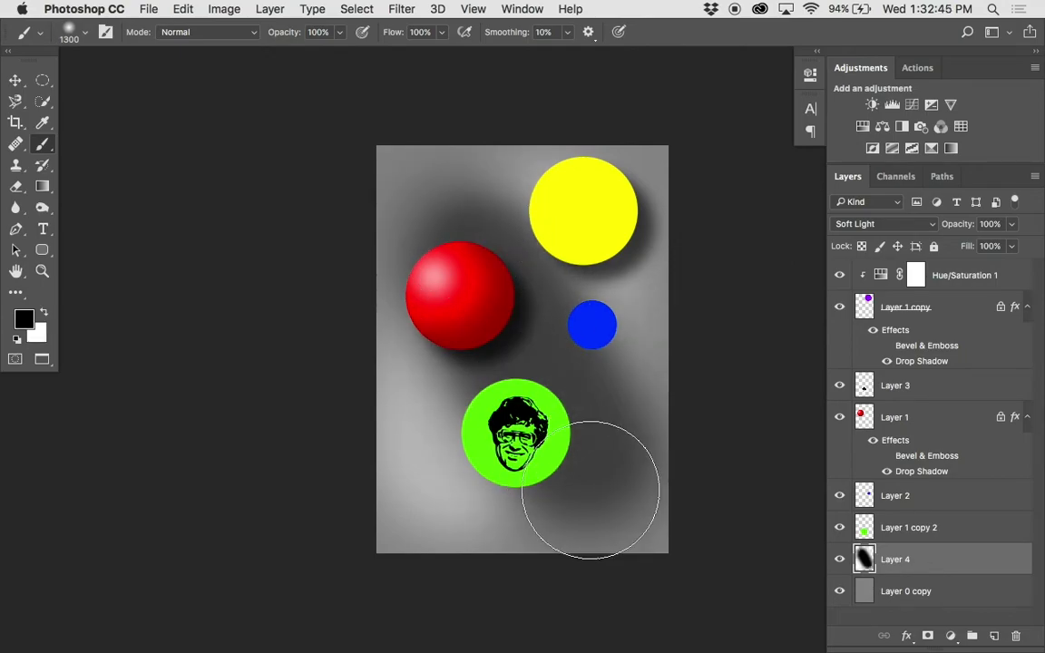
{"action": "key", "text": "super+z"}
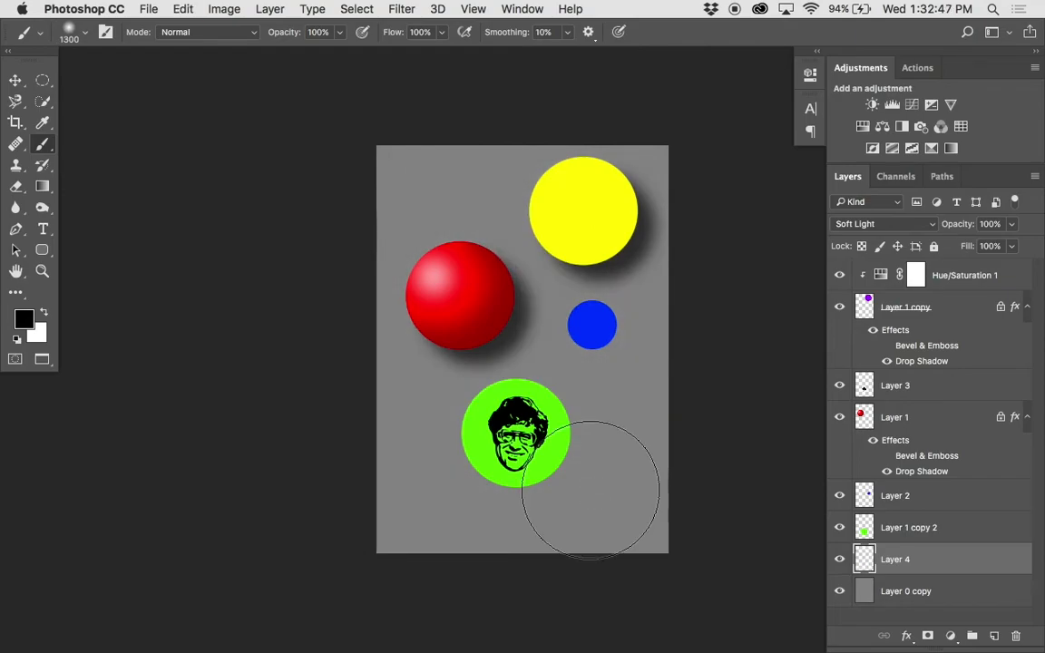
- Set the brush opacity to 50% and paint black around the background's edges on Layer 4
{"action": "key", "text": "5"}
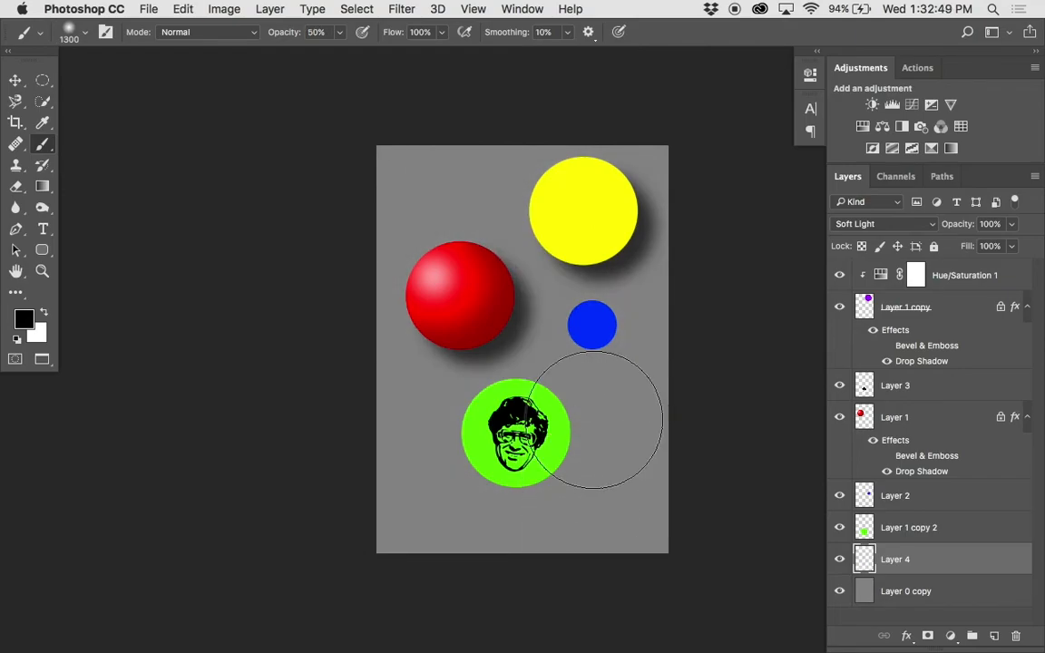
{"action": "mouse_move", "coordinate": [695, 396]}
{"action": "left_mouse_down"}
{"action": "mouse_move", "coordinate": [700, 506]}
{"action": "mouse_move", "coordinate": [648, 607]}
{"action": "mouse_move", "coordinate": [684, 541]}
{"action": "mouse_move", "coordinate": [292, 541]}
{"action": "mouse_move", "coordinate": [272, 523]}
{"action": "mouse_move", "coordinate": [451, 566]}
{"action": "mouse_move", "coordinate": [293, 284]}
{"action": "mouse_move", "coordinate": [409, 28]}
{"action": "mouse_move", "coordinate": [334, 170]}
{"action": "mouse_move", "coordinate": [759, 235]}
{"action": "left_mouse_up"}
{"action": "right_click", "coordinate": [582, 53]}
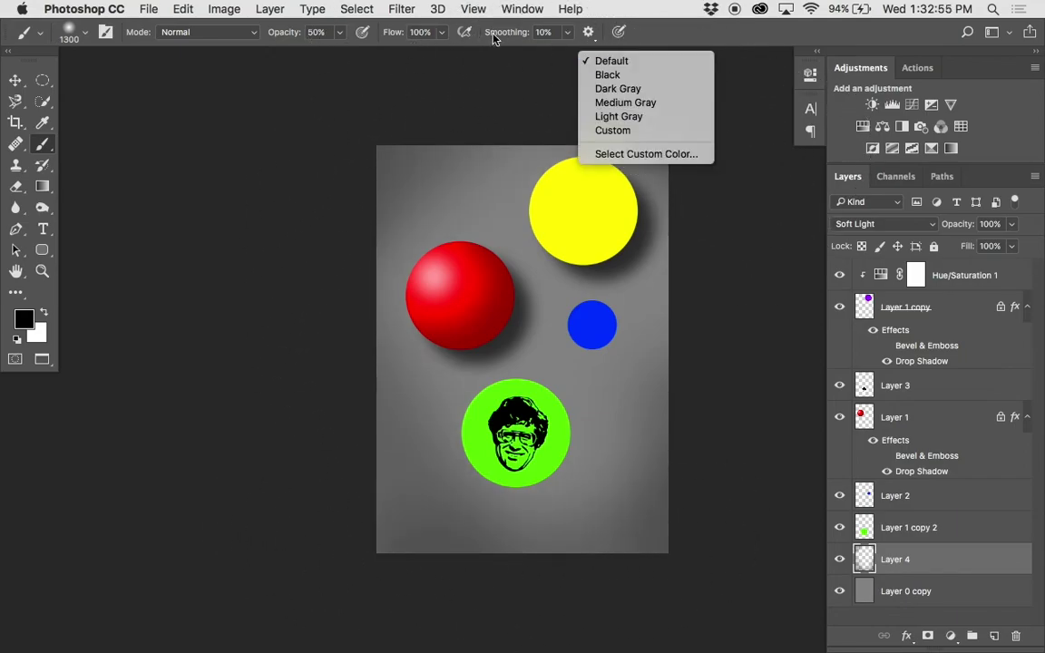
{"action": "key", "text": "Escape"}
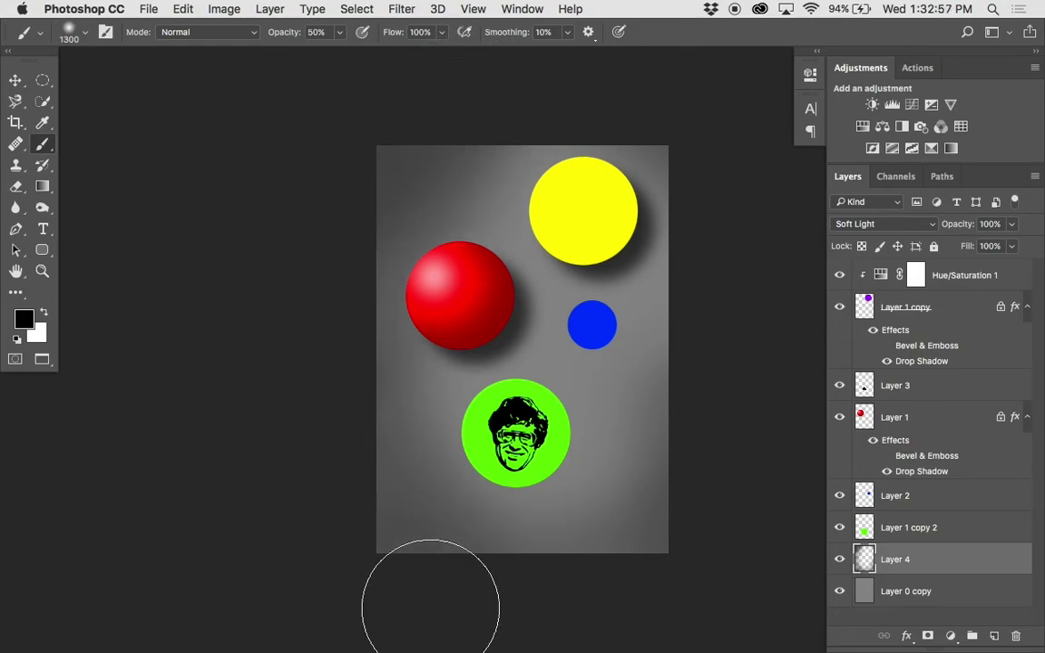
- Lighten the background's middle with white on Layer 4, and darken its lower-left edge with black at 100% brush opacity
{"action": "key", "text": "x"}
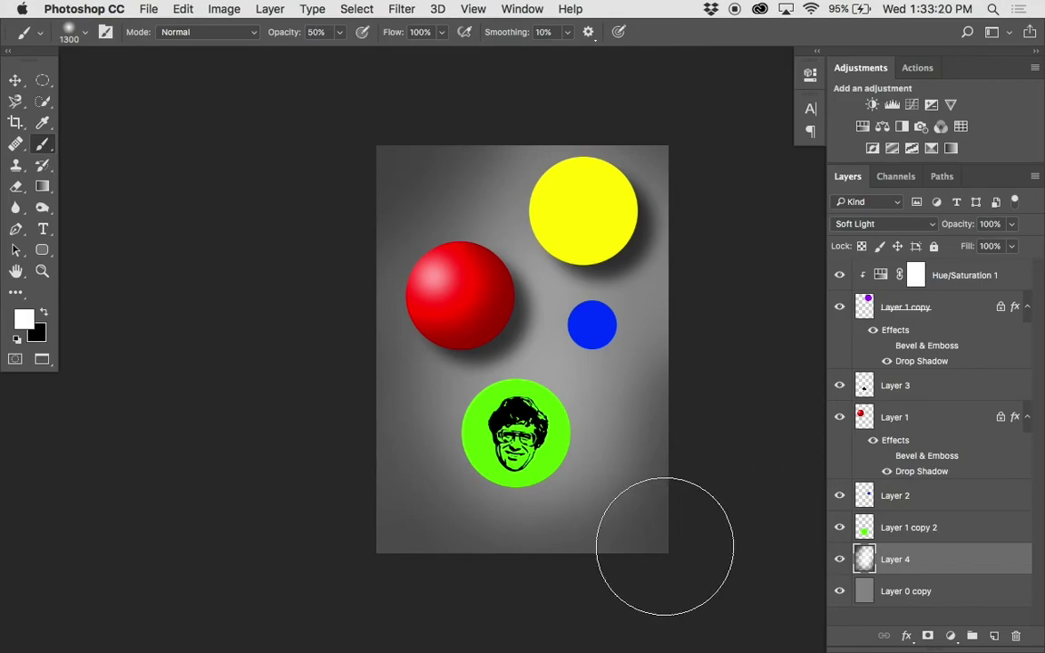
{"action": "key", "text": "0"}
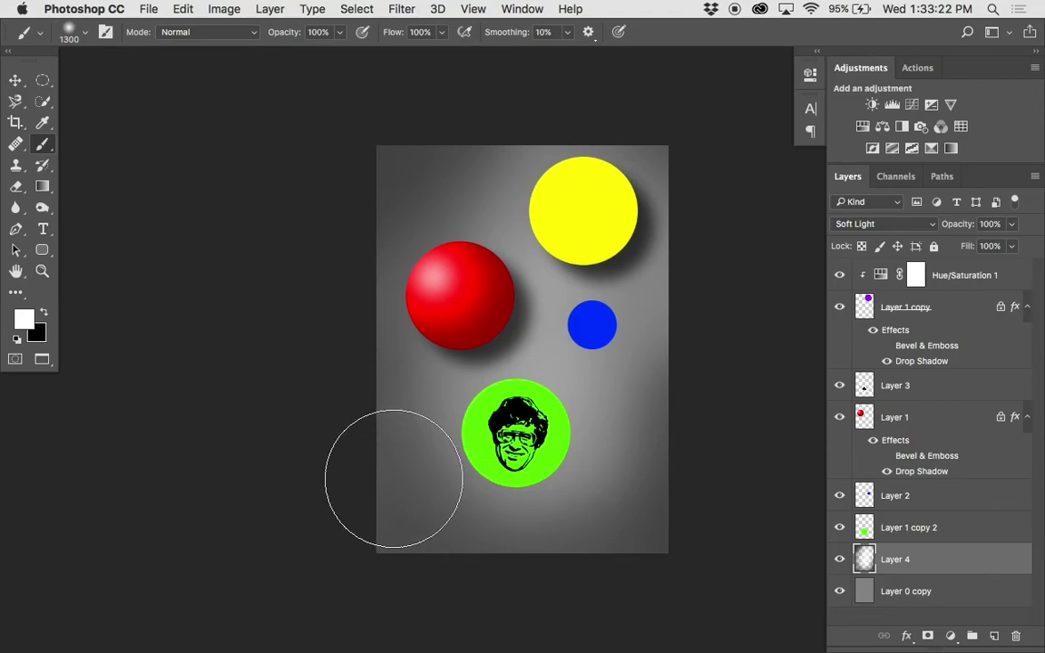
{"action": "key", "text": "x"}
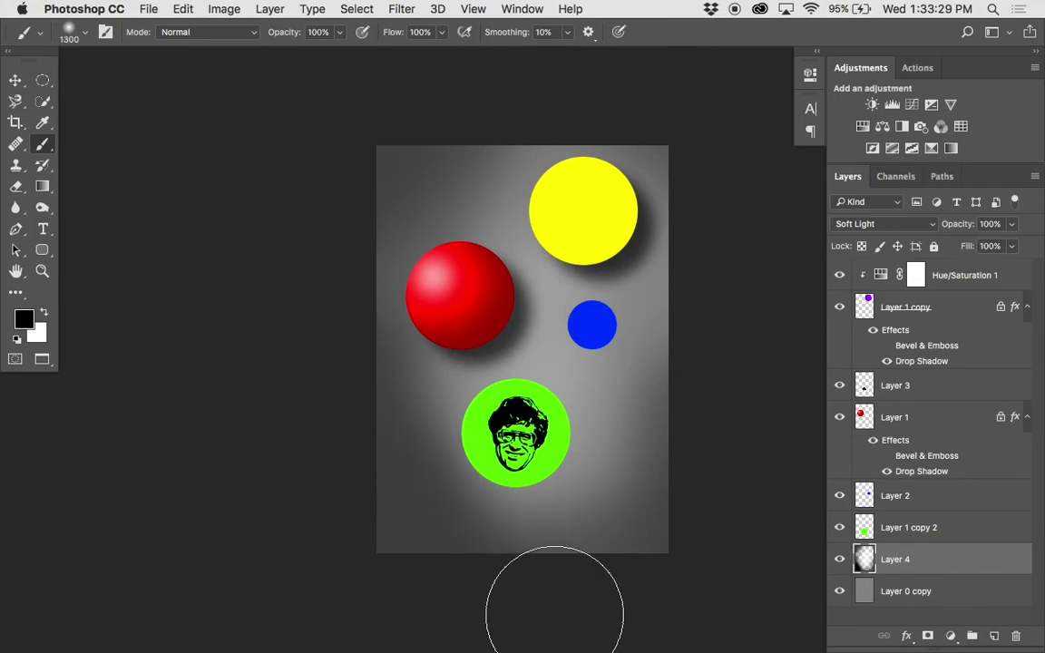
- Try duplicating Layer 4, and undo the duplicate
{"action": "left_click_drag", "start_coordinate": [925, 564], "coordinate": [996, 637]}
{"action": "key", "text": "super+z"}
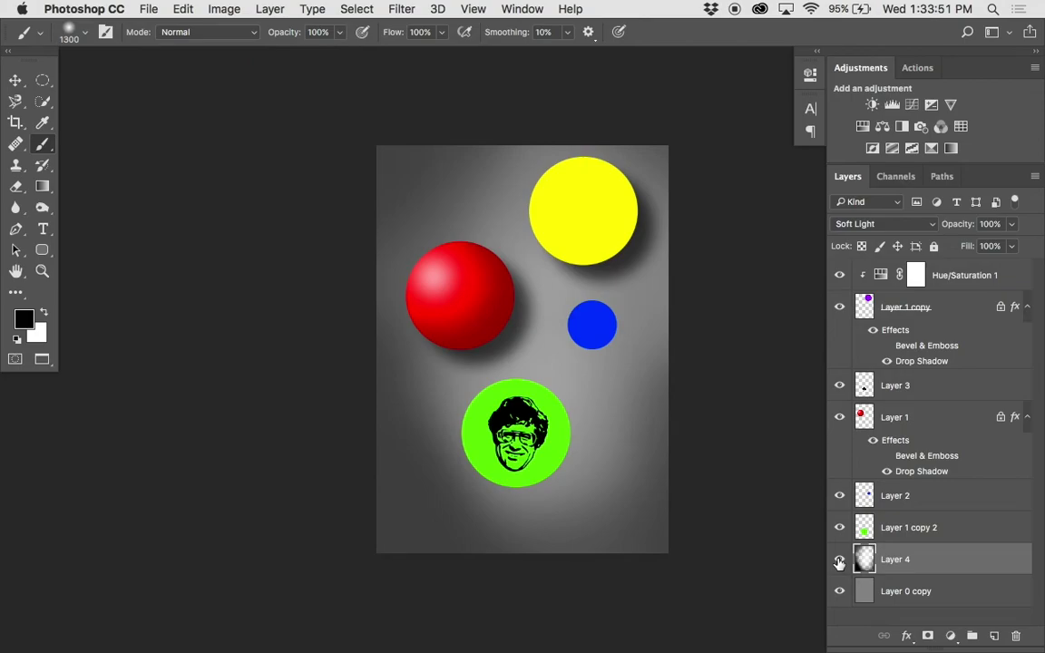
- Switch to Finder and open LayerMask.psd from the Layers folder in Photoshop
{"action": "key", "text": "super+Tab"}
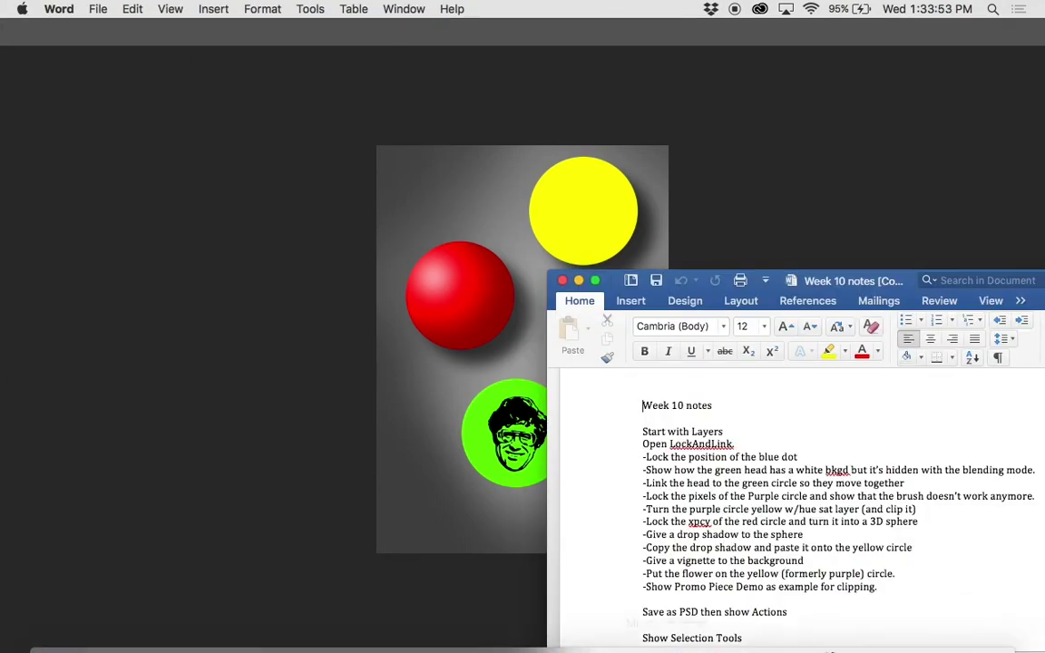
{"action": "mouse_move", "coordinate": [444, 646]}
{"action": "left_click", "coordinate": [52, 626]}
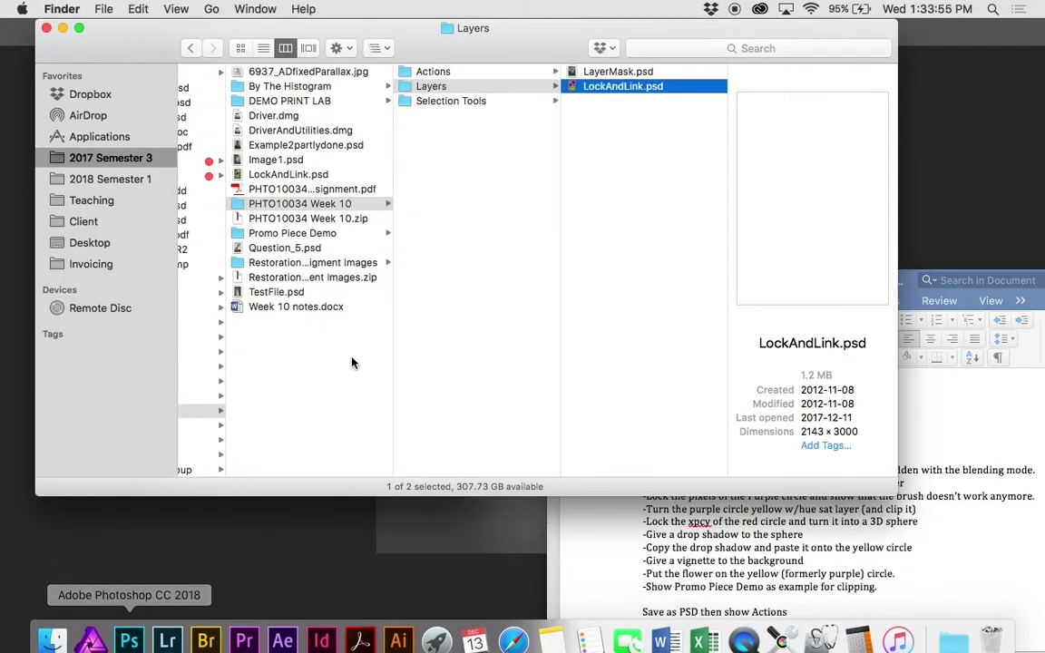
{"action": "left_click", "coordinate": [616, 73]}
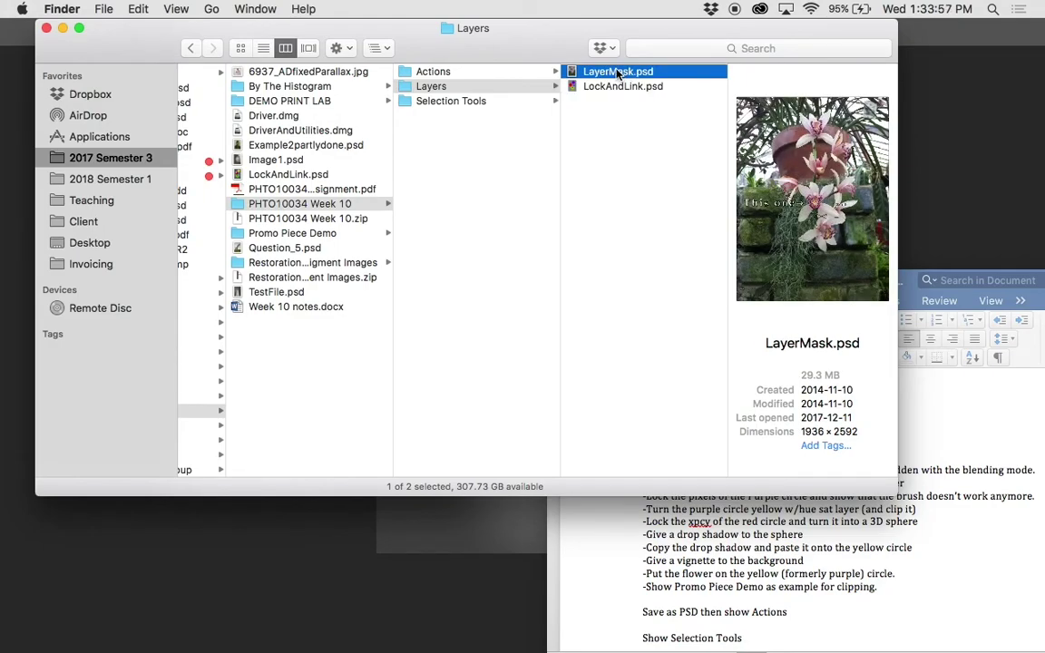
{"action": "double_click", "coordinate": [618, 73]}
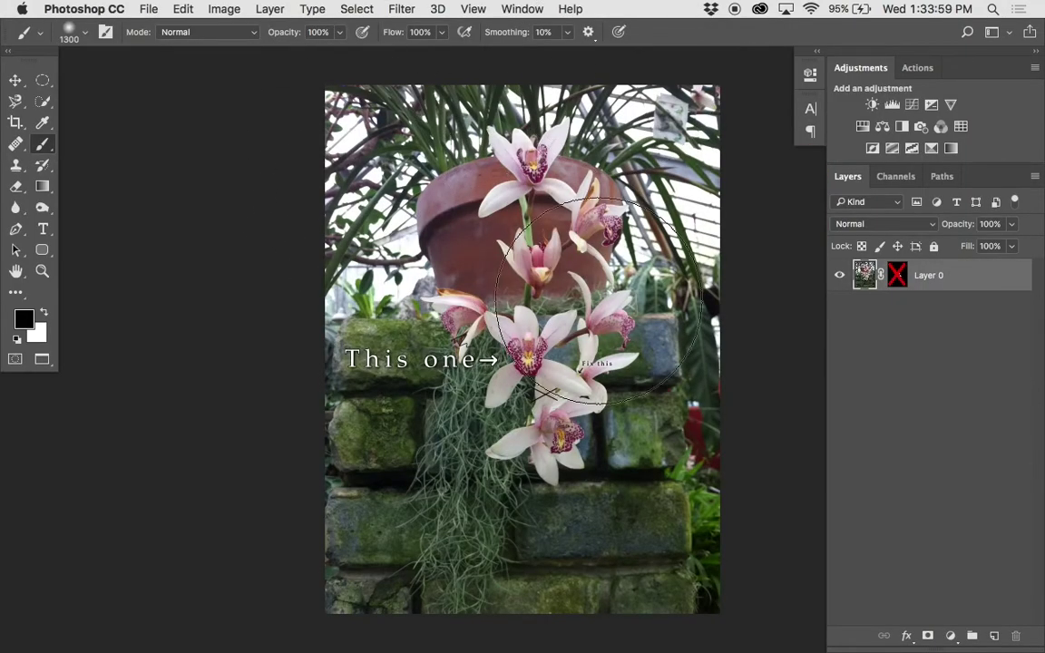
- Enable Layer 0's disabled layer mask to isolate the marked orchid, toggling it off and on to compare
{"action": "scroll", "coordinate": [529, 340], "scroll_direction": "up", "scroll_amount": 5}
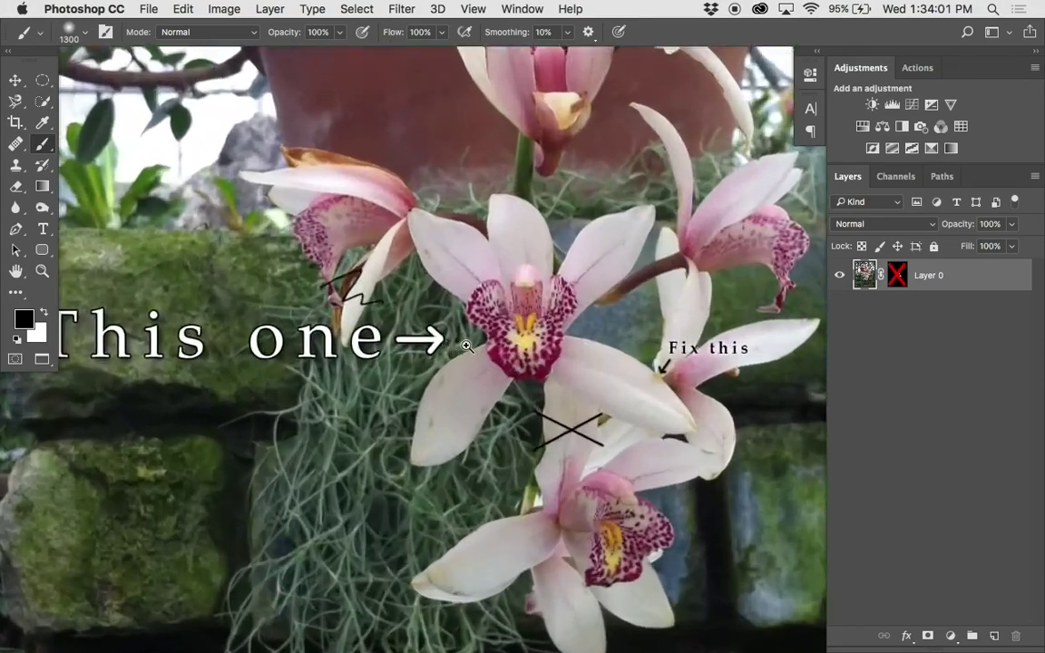
{"action": "scroll", "coordinate": [529, 341], "scroll_direction": "right", "scroll_amount": 5}
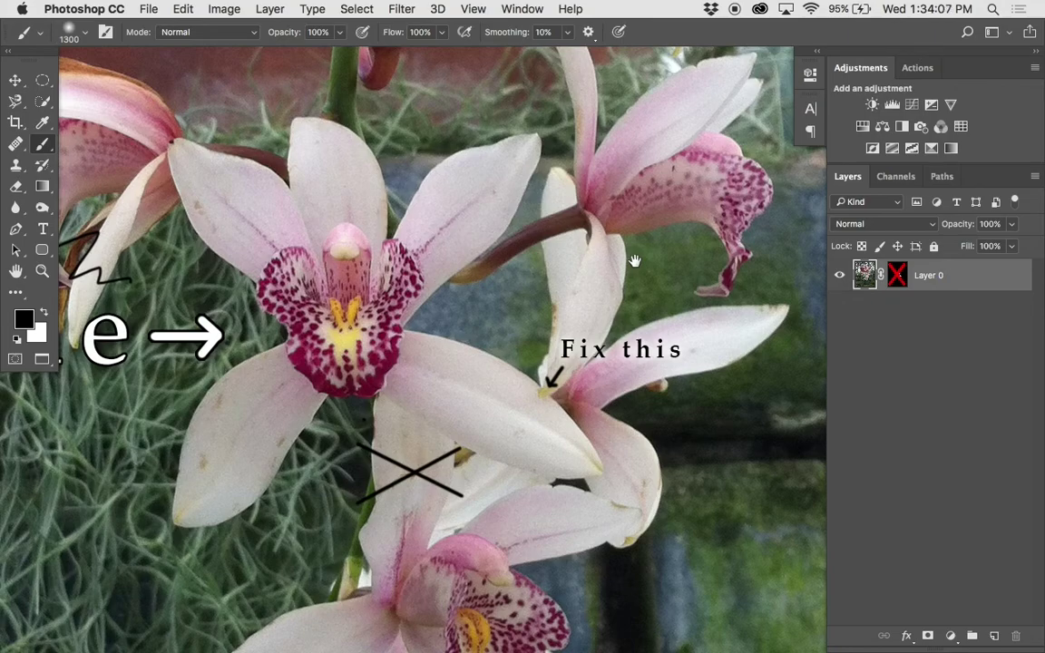
{"action": "left_click", "coordinate": [896, 277], "text": "shift"}
{"action": "scroll", "coordinate": [678, 345], "scroll_direction": "down", "scroll_amount": 3}
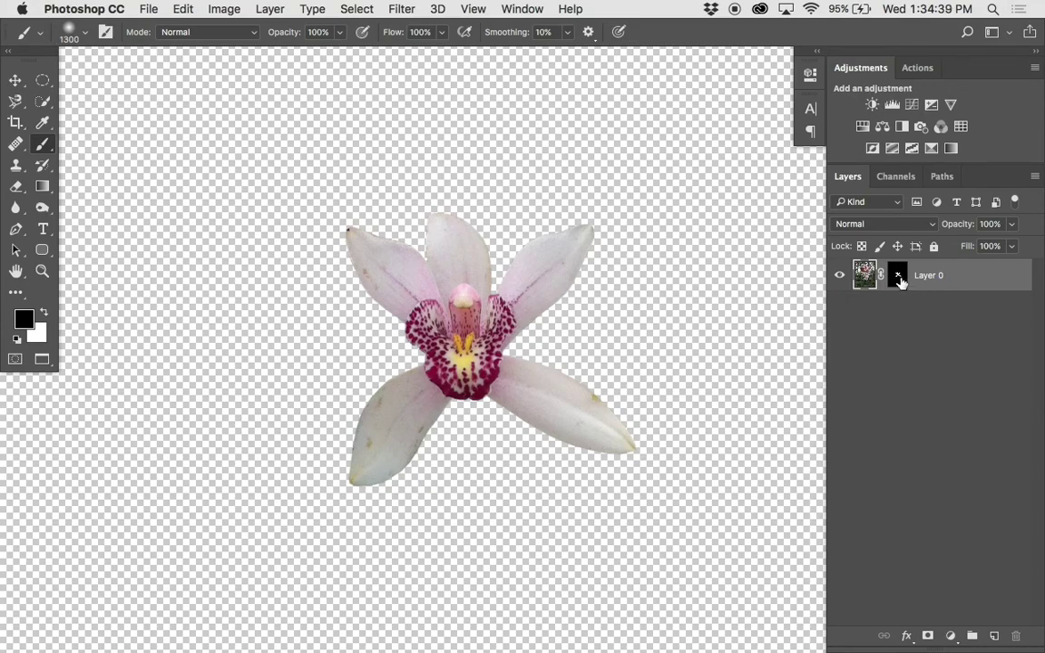
{"action": "left_click", "coordinate": [900, 279], "text": "shift"}
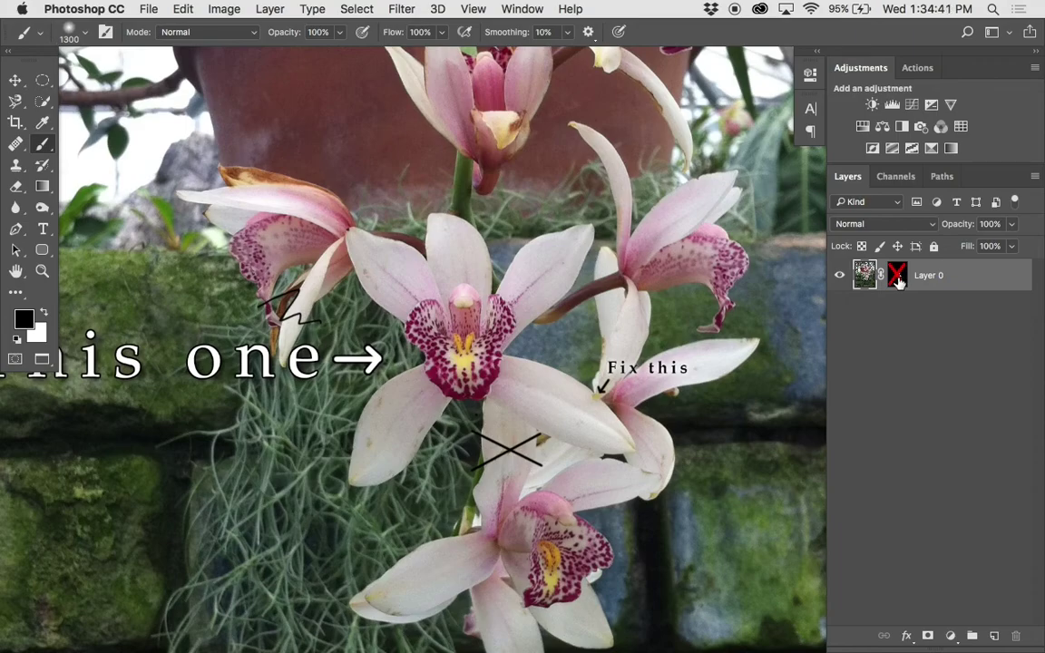
{"action": "left_click", "coordinate": [899, 281], "text": "shift"}
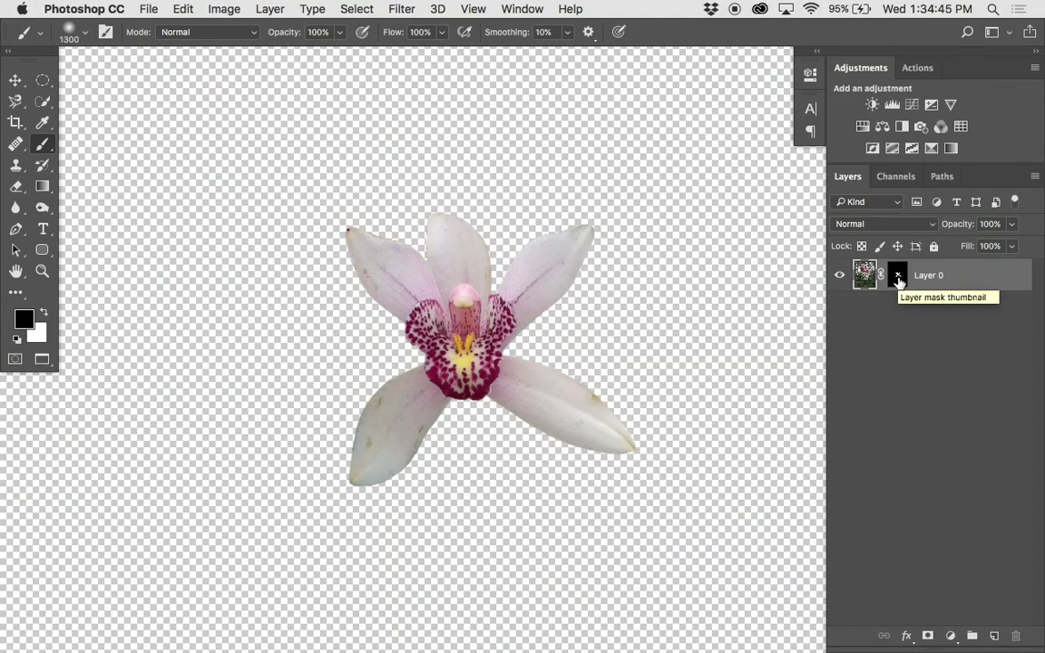
- View Layer 0's mask on its own, examine its edges around the petals, and return to the masked image
{"action": "left_click", "coordinate": [899, 281], "text": "alt"}
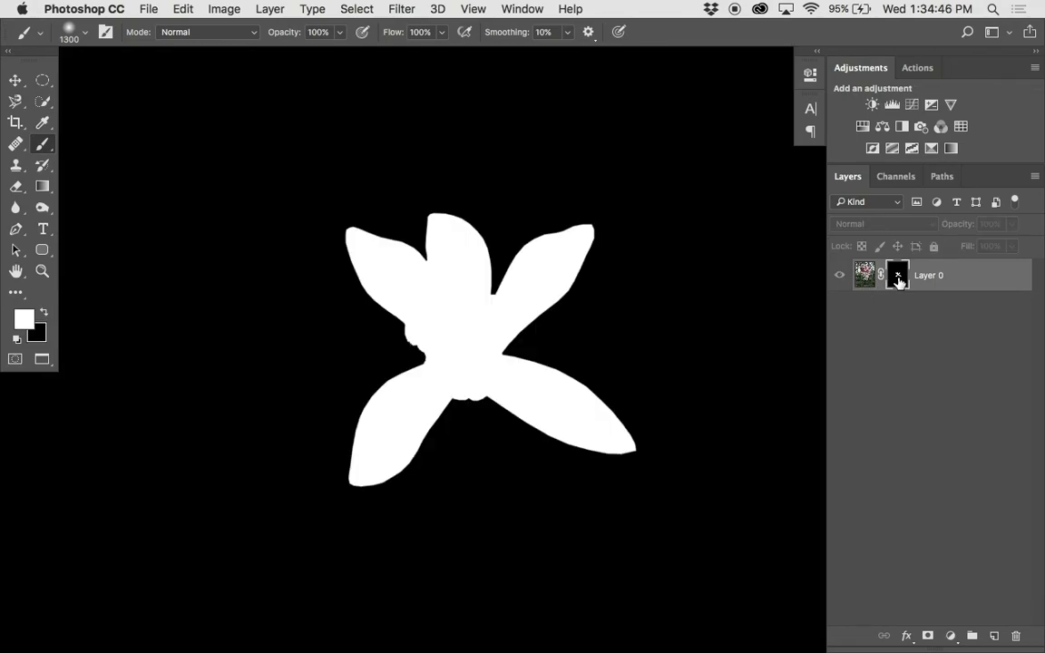
{"action": "left_click", "coordinate": [473, 287], "text": "super"}
{"action": "left_click_drag", "start_coordinate": [554, 476], "coordinate": [584, 478]}
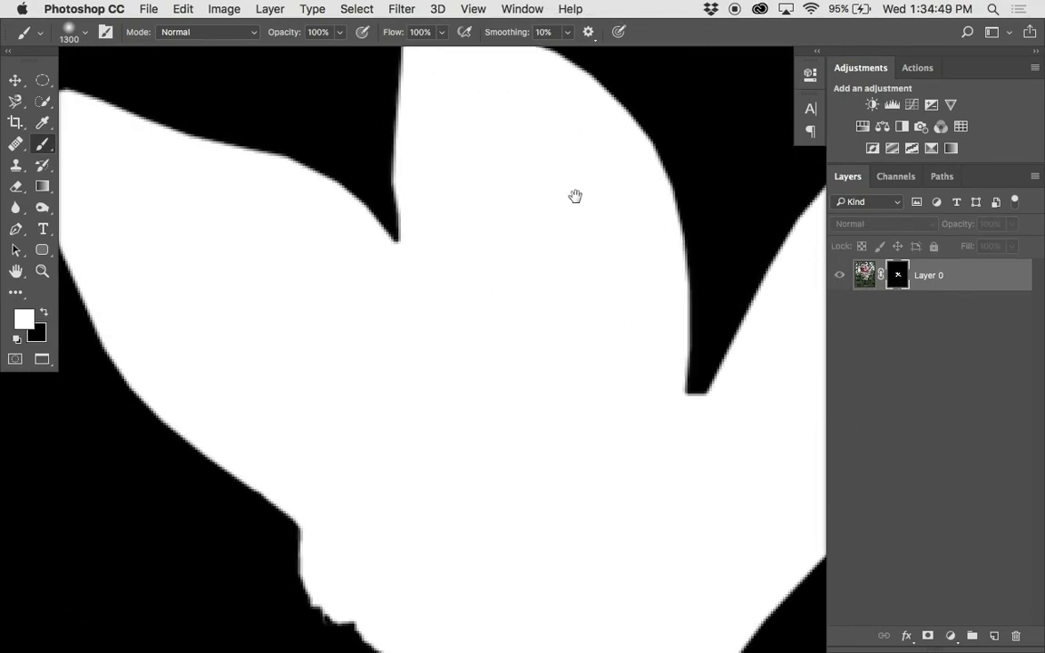
{"action": "left_click_drag", "start_coordinate": [573, 196], "coordinate": [452, 464]}
{"action": "left_click_drag", "start_coordinate": [546, 421], "coordinate": [539, 437]}
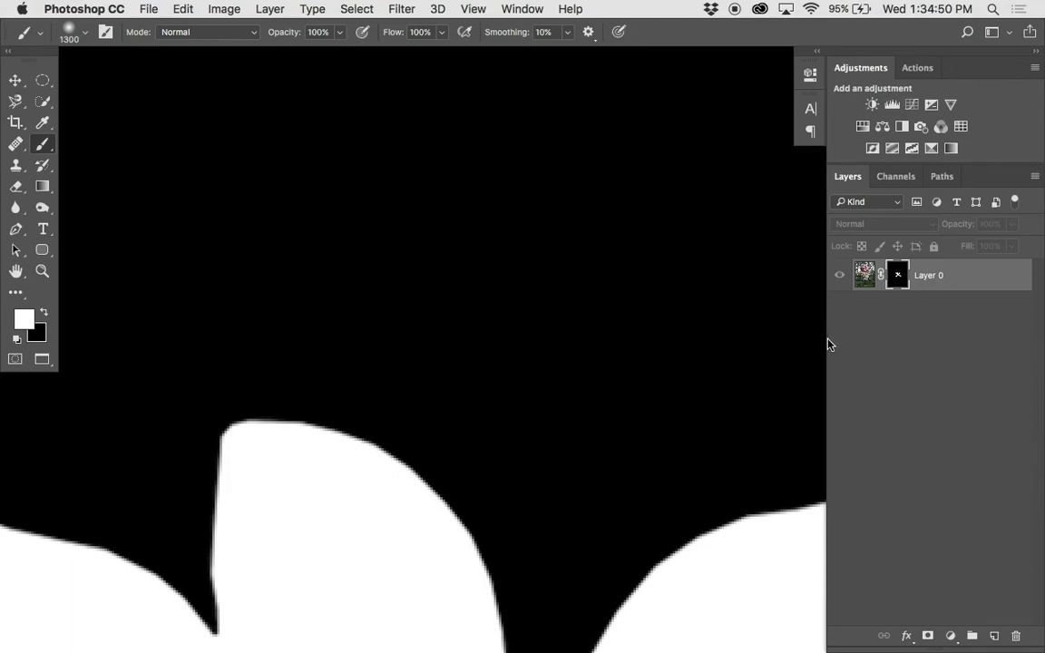
{"action": "left_click", "coordinate": [897, 275], "text": "alt"}
{"action": "left_click", "coordinate": [591, 346], "text": "alt"}
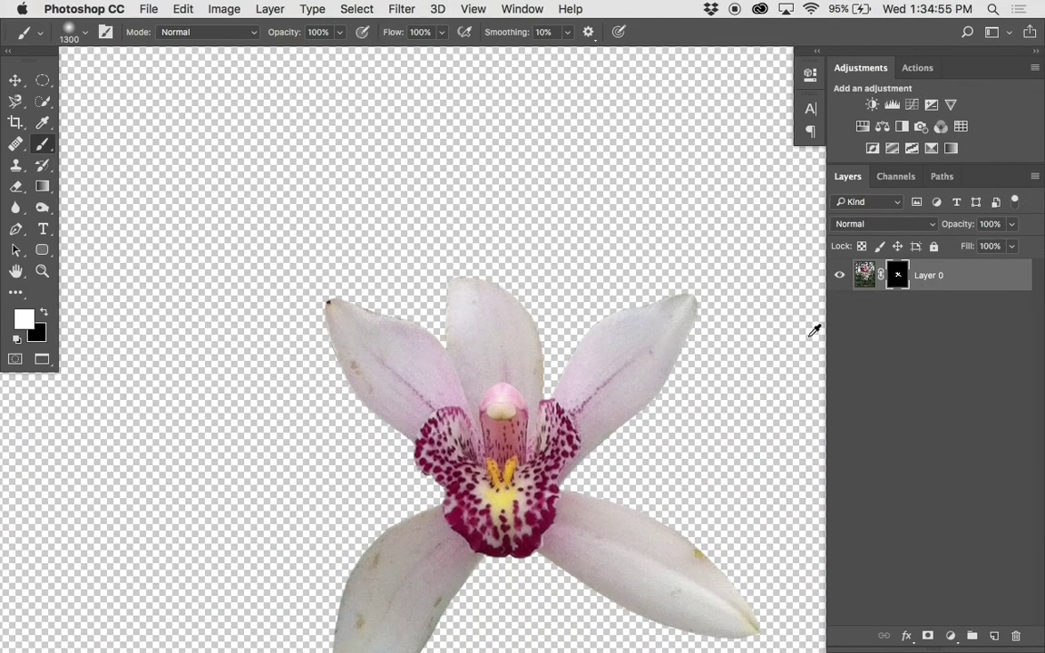
- Load Layer 0's mask as a selection around the orchid, and deselect it
{"action": "left_click", "coordinate": [899, 283], "text": "alt"}
{"action": "left_click", "coordinate": [901, 283], "text": "alt"}
{"action": "left_click", "coordinate": [901, 283], "text": "super"}
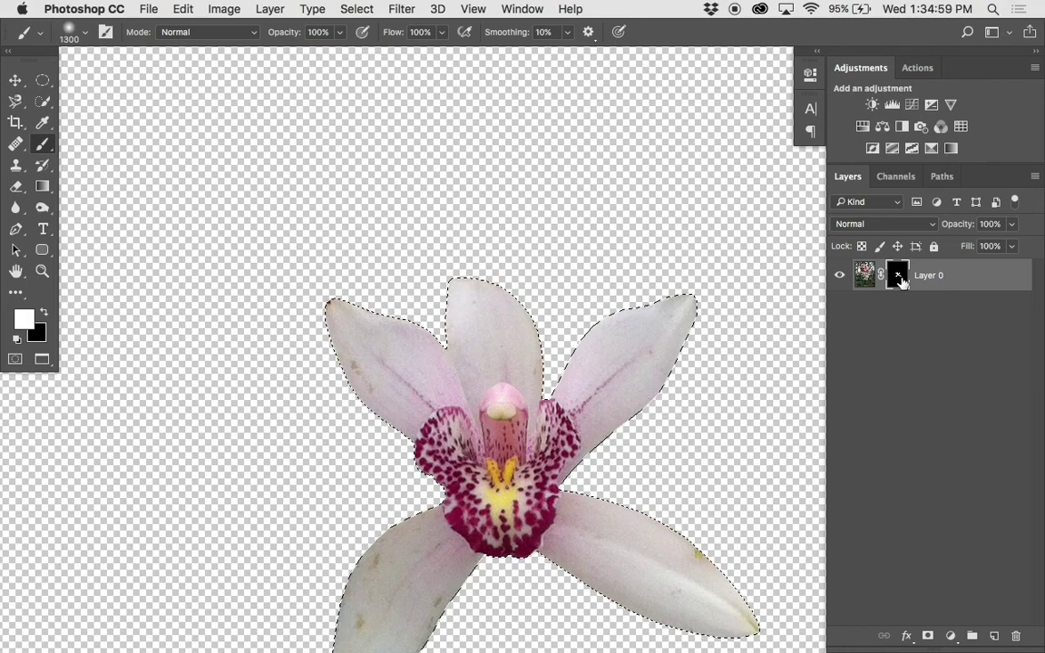
{"action": "key", "text": "super+d"}
{"action": "scroll", "coordinate": [583, 291], "scroll_direction": "down", "scroll_amount": 2}
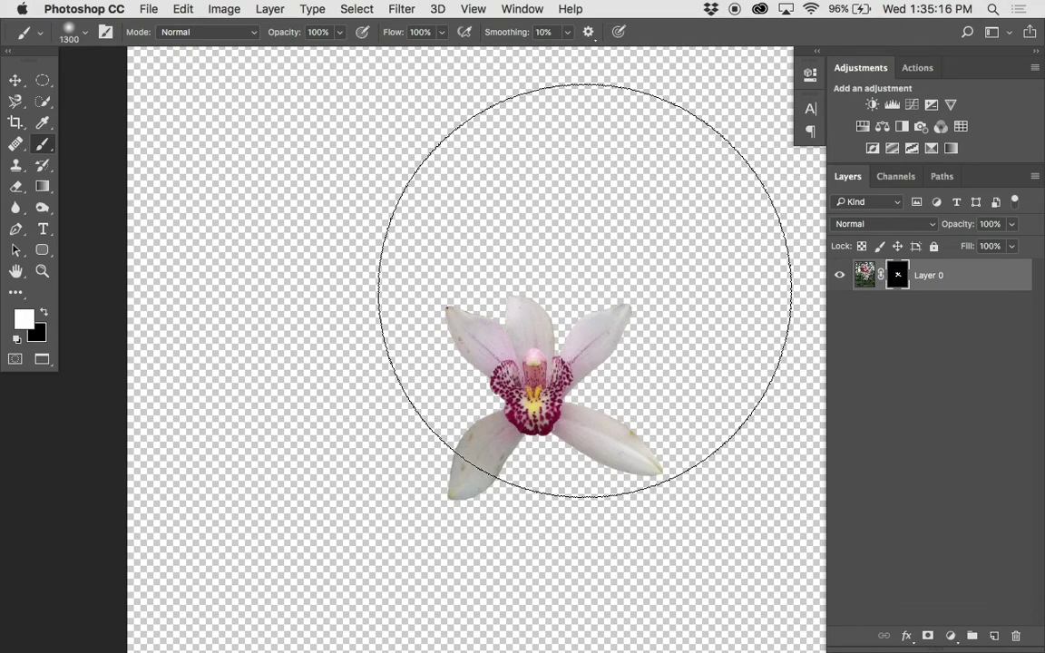
{"action": "left_click", "coordinate": [183, 9]}
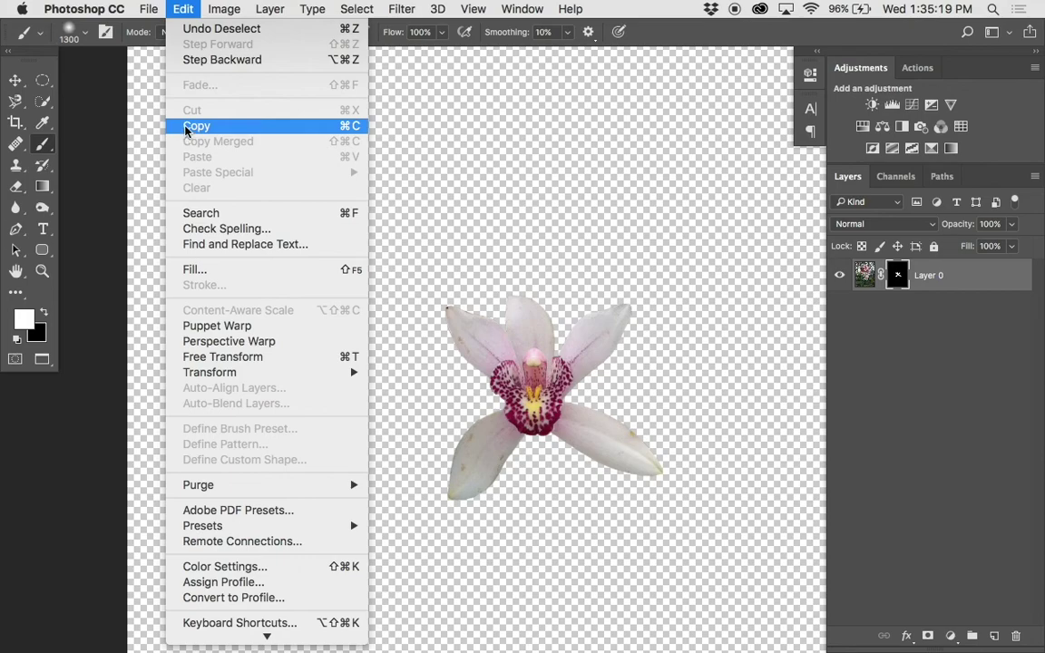
{"action": "left_click", "coordinate": [184, 11]}
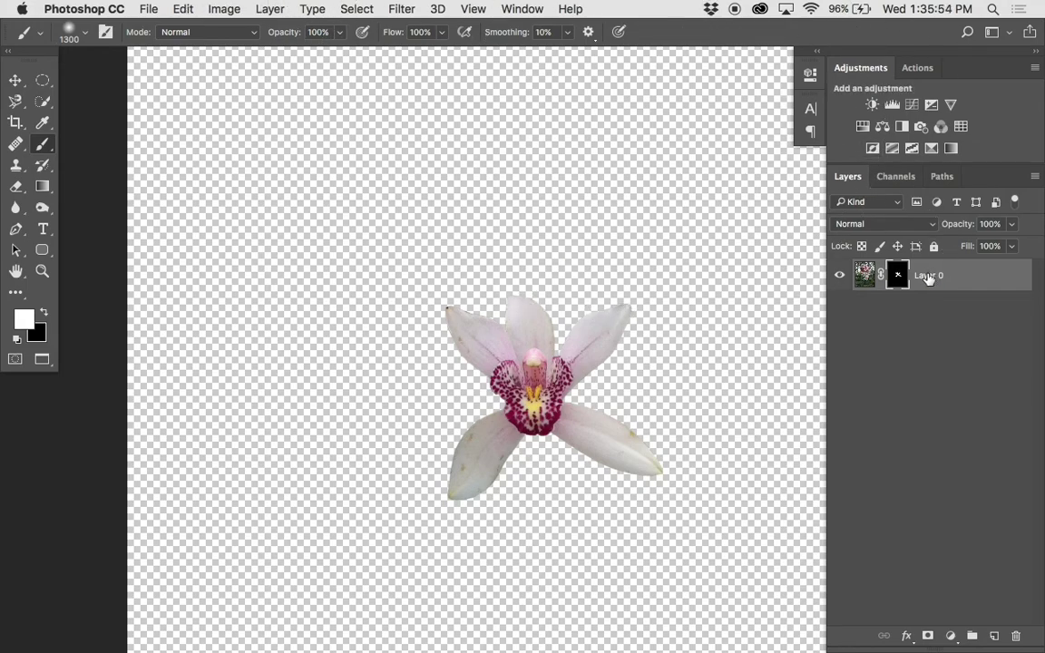
- Duplicate Layer 0 as "Flower" into the LockAndLink.psd document, accepting the color profile conversion
{"action": "right_click", "coordinate": [928, 277]}
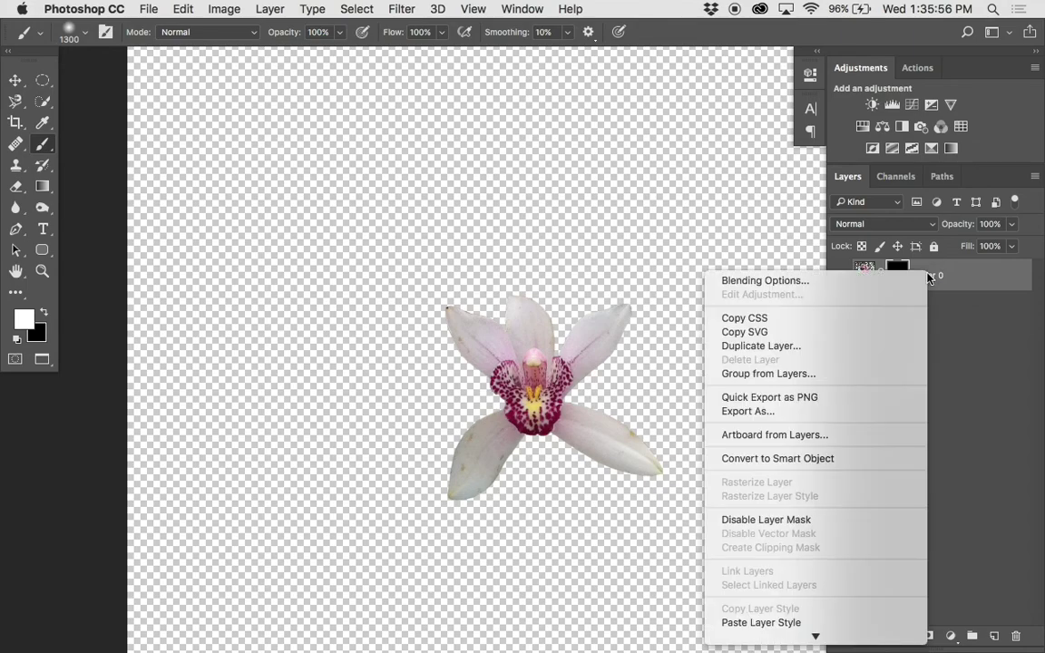
{"action": "left_click", "coordinate": [842, 346]}
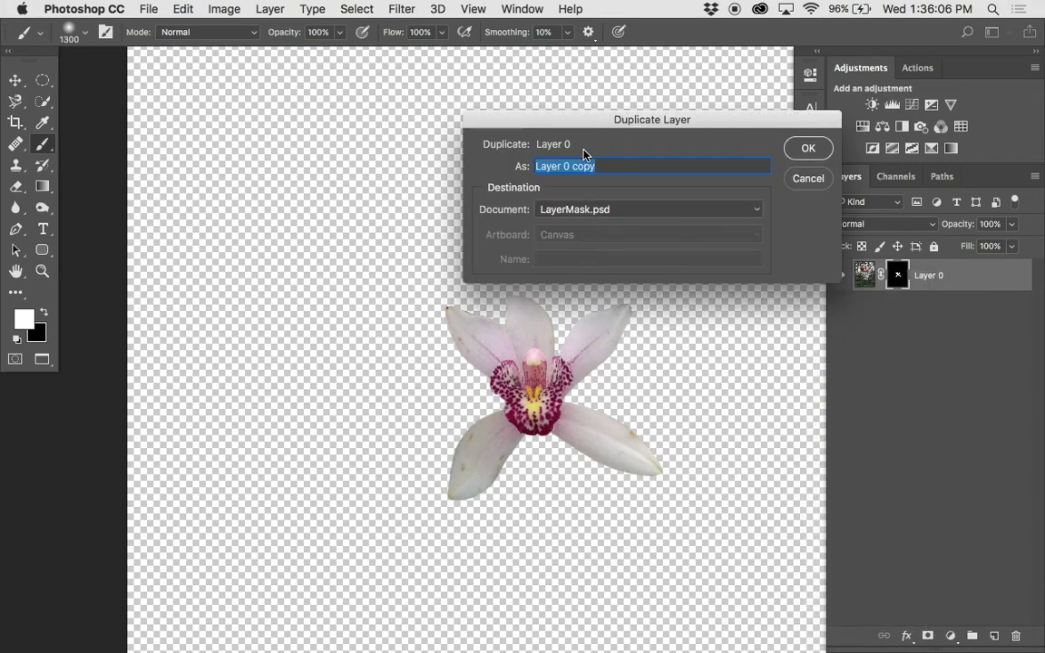
{"action": "type", "text": "Flower"}
{"action": "left_click", "coordinate": [625, 212]}
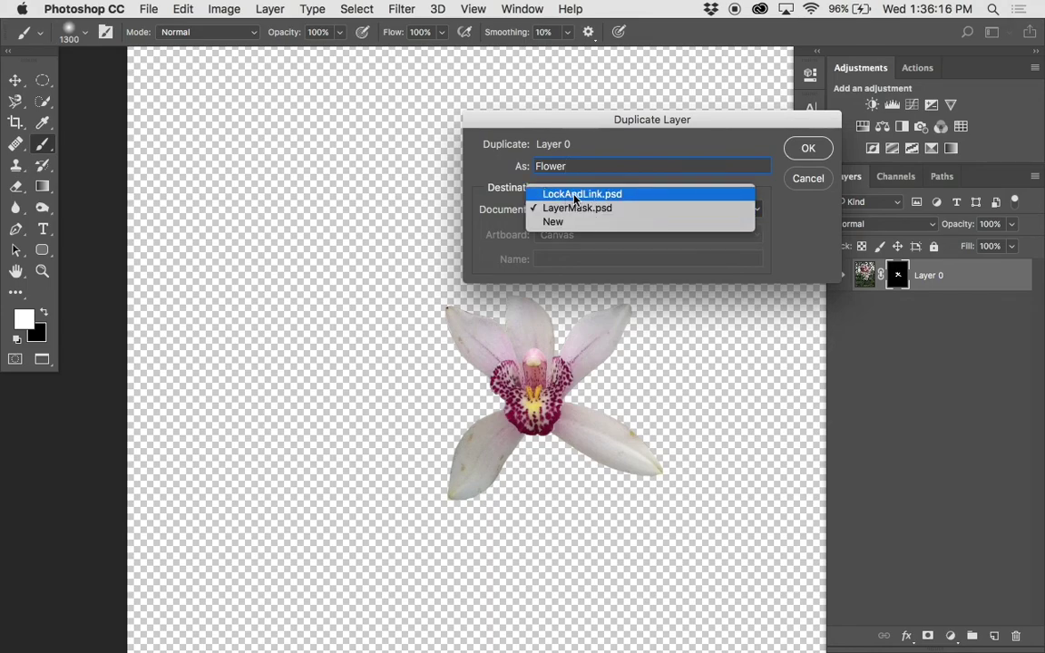
{"action": "left_click", "coordinate": [586, 195]}
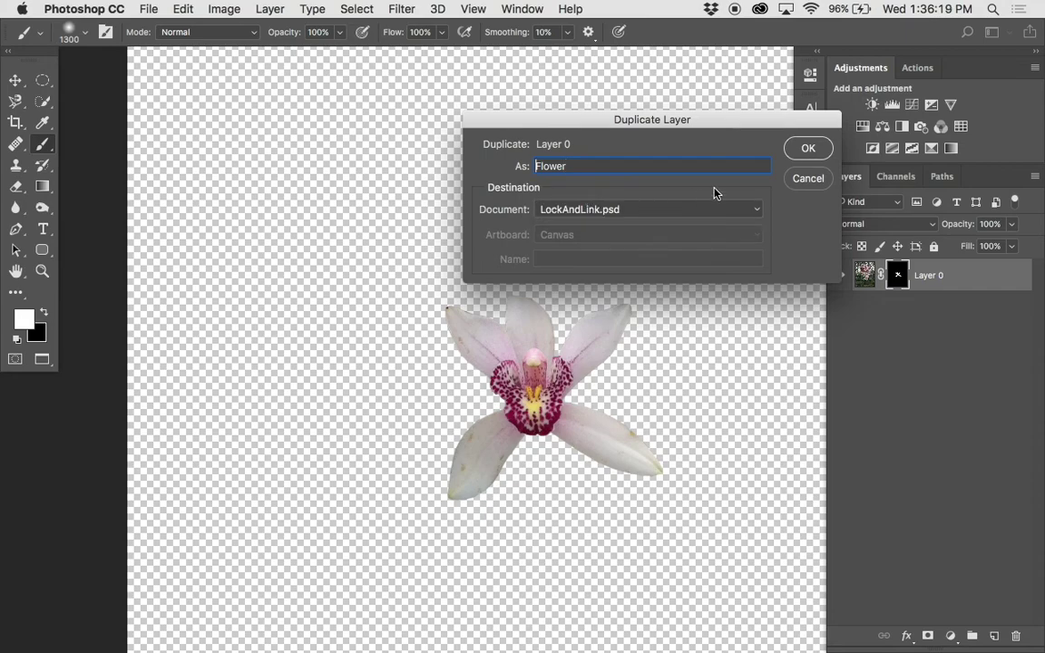
{"action": "left_click", "coordinate": [808, 149]}
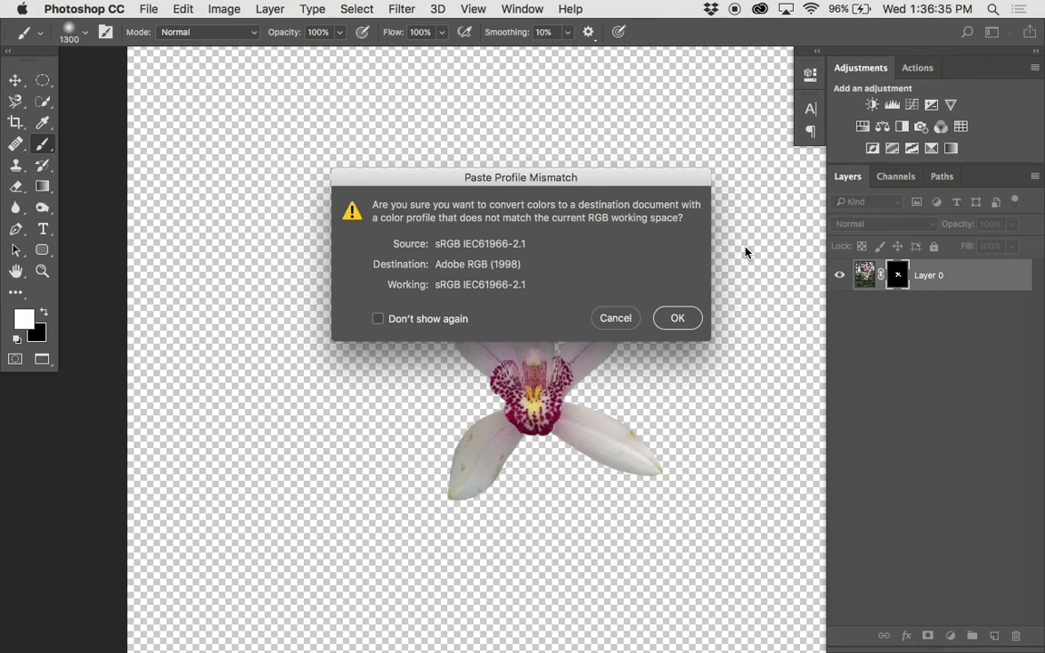
{"action": "left_click", "coordinate": [676, 315]}
- Switch to the LockAndLink.psd document, bring the Flower layer to the top of the layer stack, and place the orchid on the yellow circle
{"action": "left_click", "coordinate": [523, 9]}
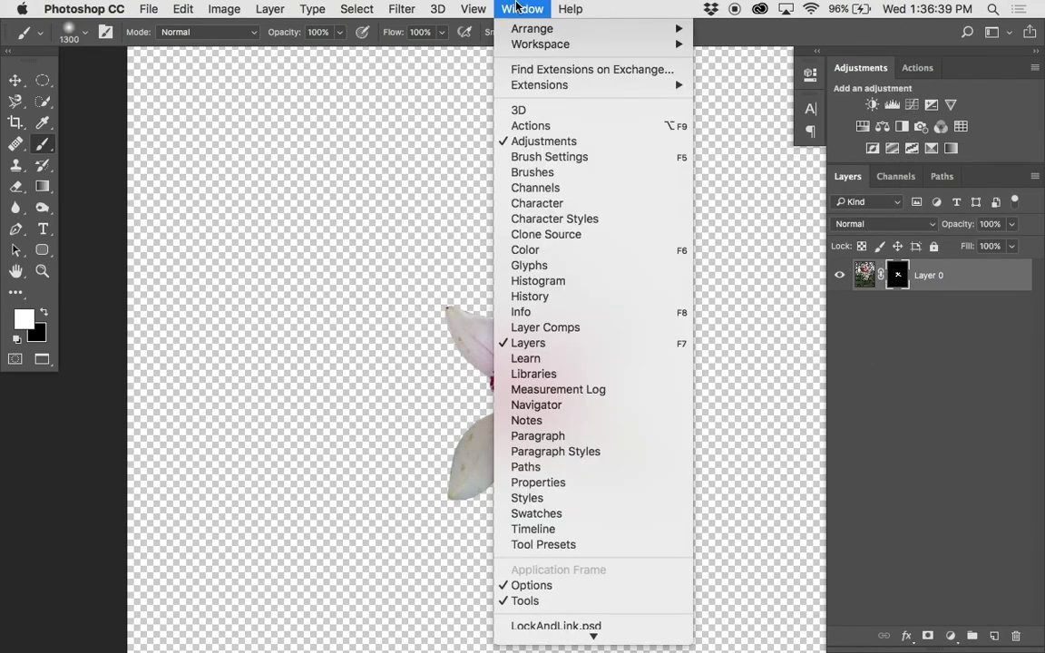
{"action": "mouse_move", "coordinate": [607, 647]}
{"action": "left_click", "coordinate": [590, 618]}
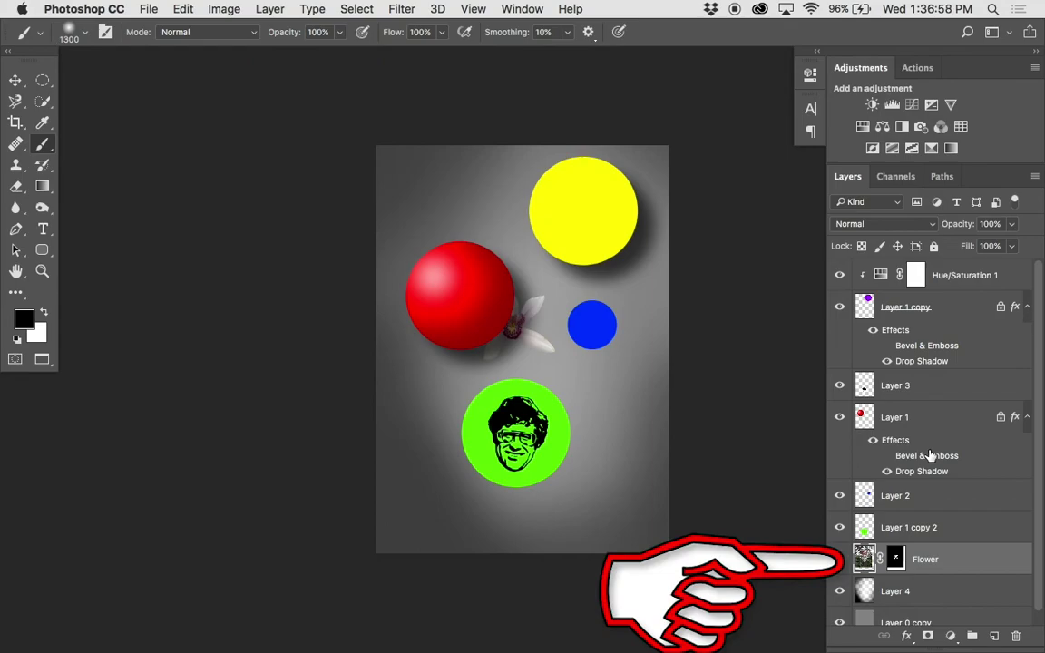
{"action": "left_click_drag", "start_coordinate": [926, 559], "coordinate": [920, 266]}
{"action": "key", "text": "v"}
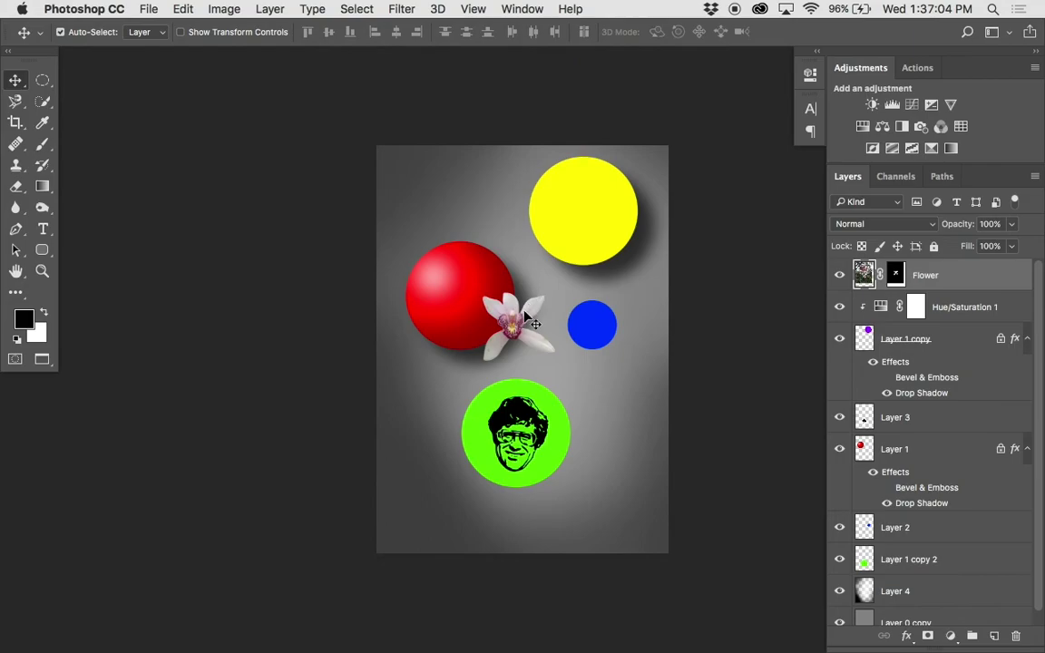
{"action": "left_click_drag", "start_coordinate": [531, 325], "coordinate": [594, 213]}
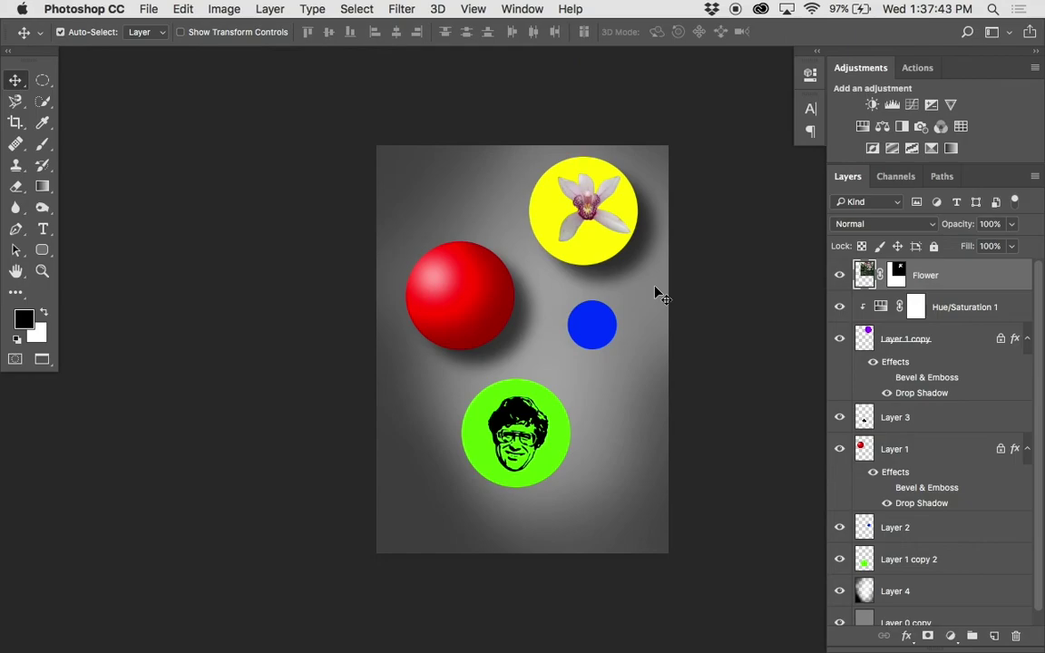
- Duplicate the Flower layer within LockAndLink.psd as "Flower copy", and undo the duplication after toggling it
{"action": "right_click", "coordinate": [907, 281]}
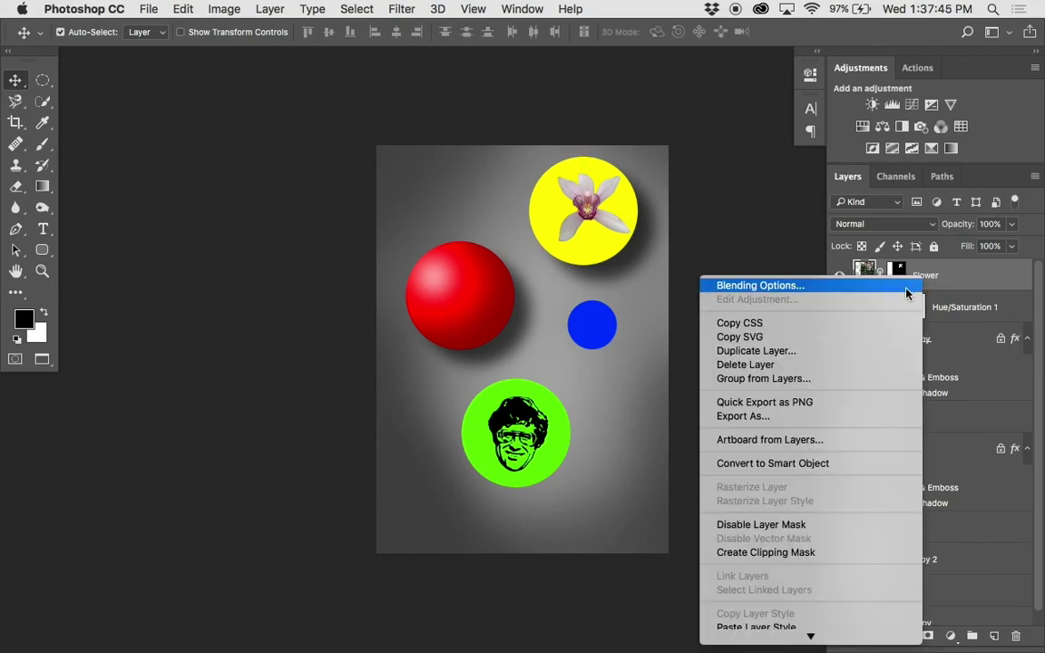
{"action": "left_click", "coordinate": [844, 350]}
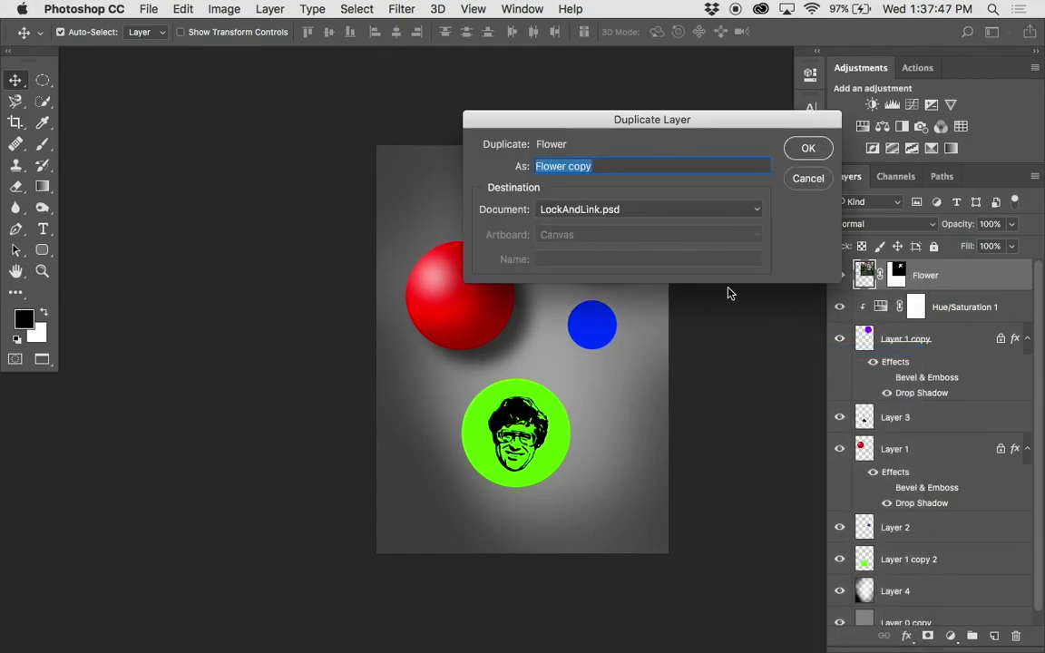
{"action": "left_click", "coordinate": [808, 147]}
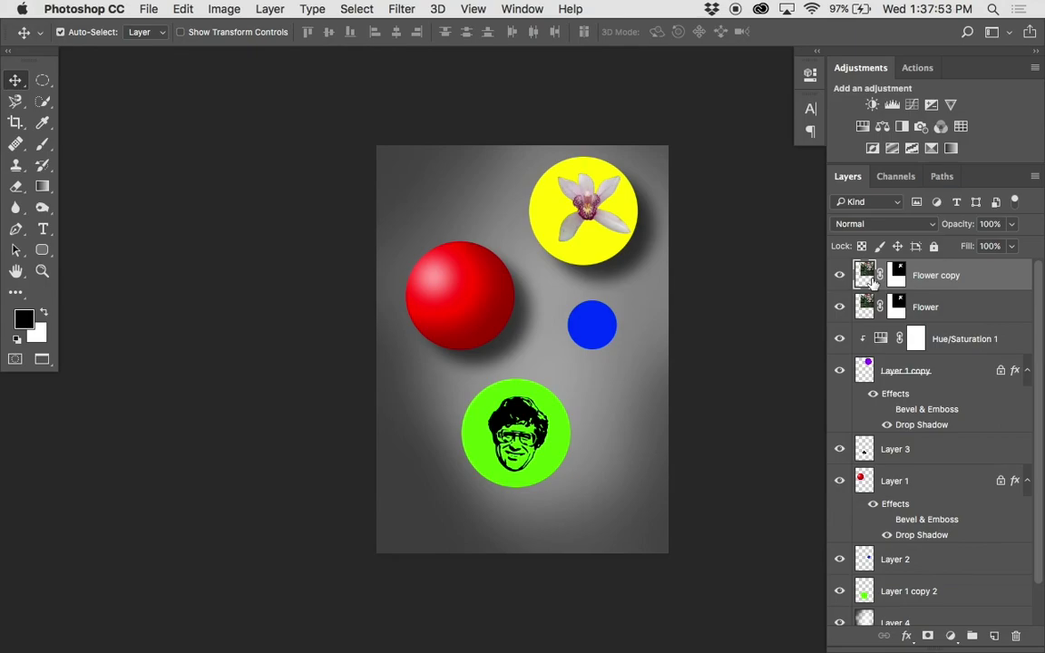
{"action": "key", "text": "ctrl+e"}
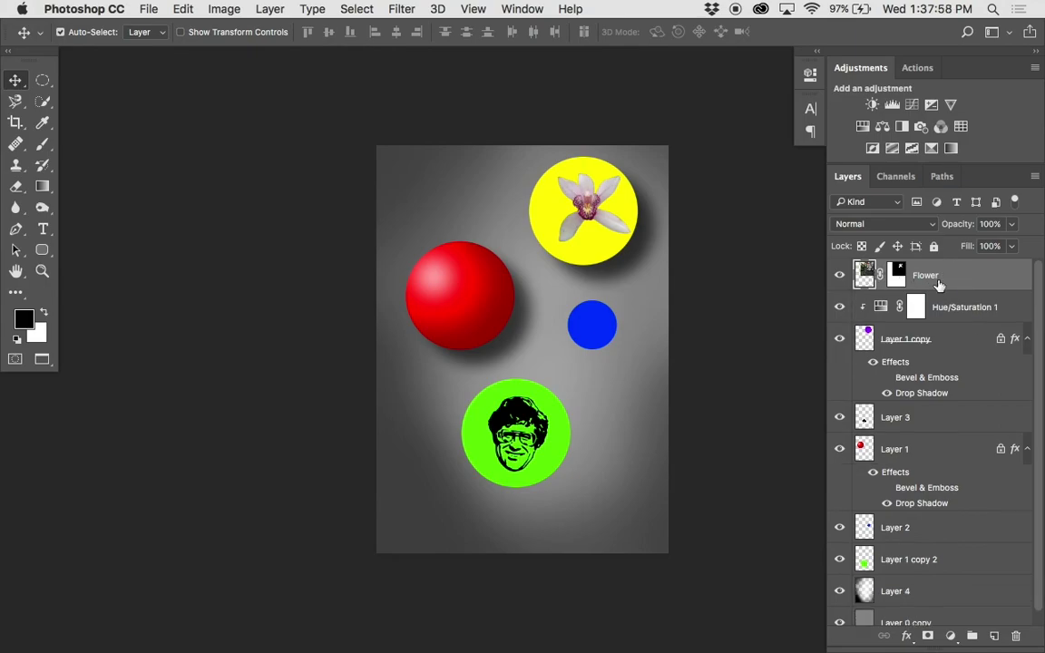
{"action": "key", "text": "super+z"}
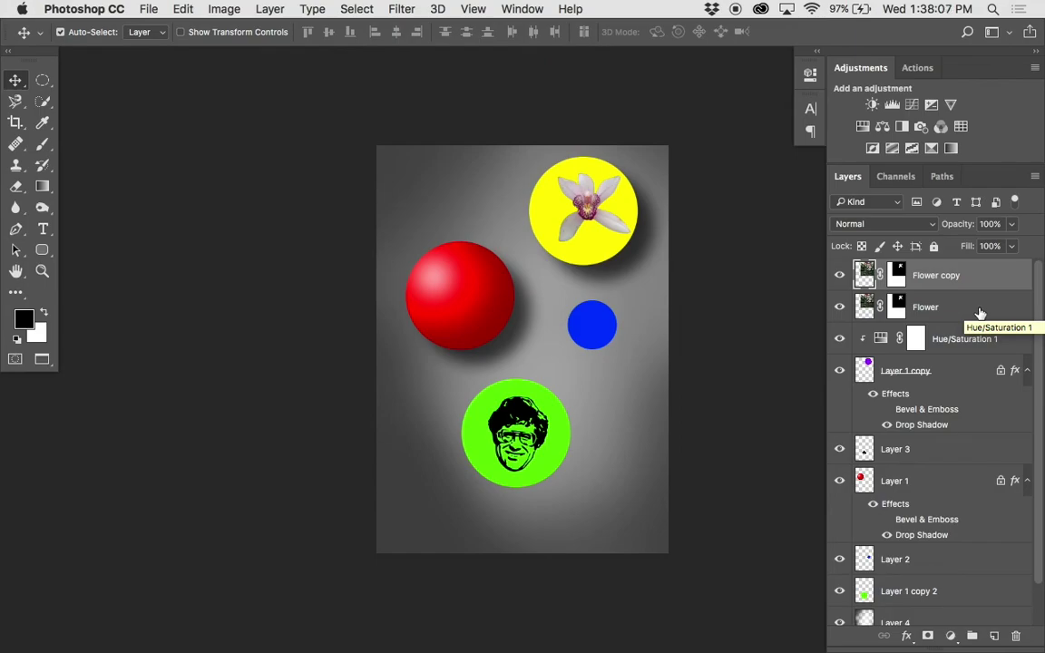
{"action": "key", "text": "super+e"}
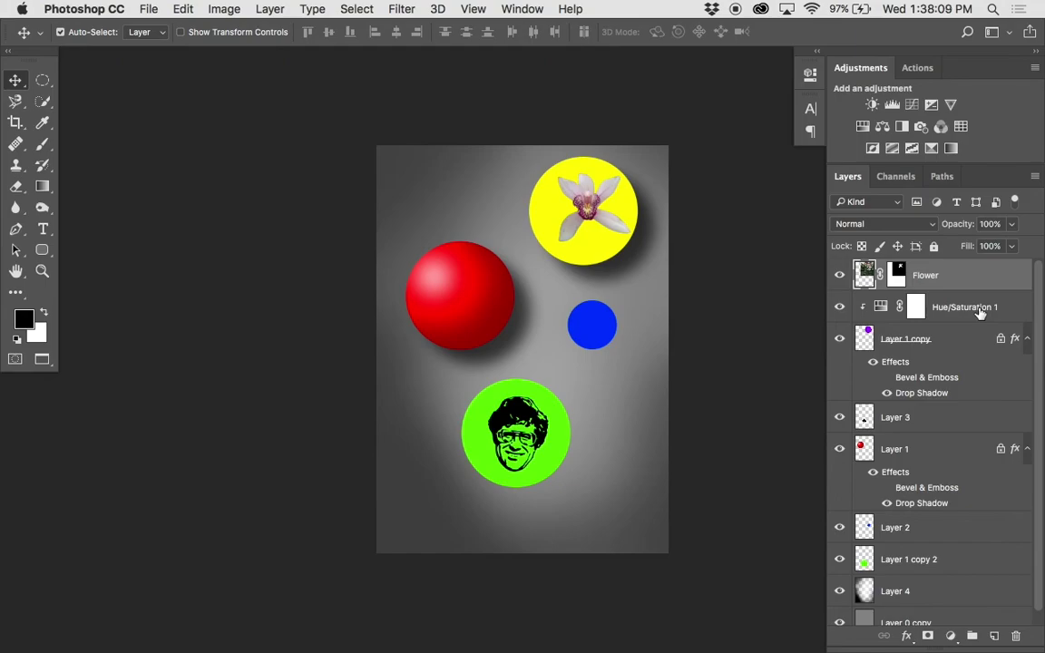
- Duplicate the Flower layer, place the copy over the blue circle, and move it directly above Layer 2 in the layer stack
{"action": "key", "text": "super+j"}
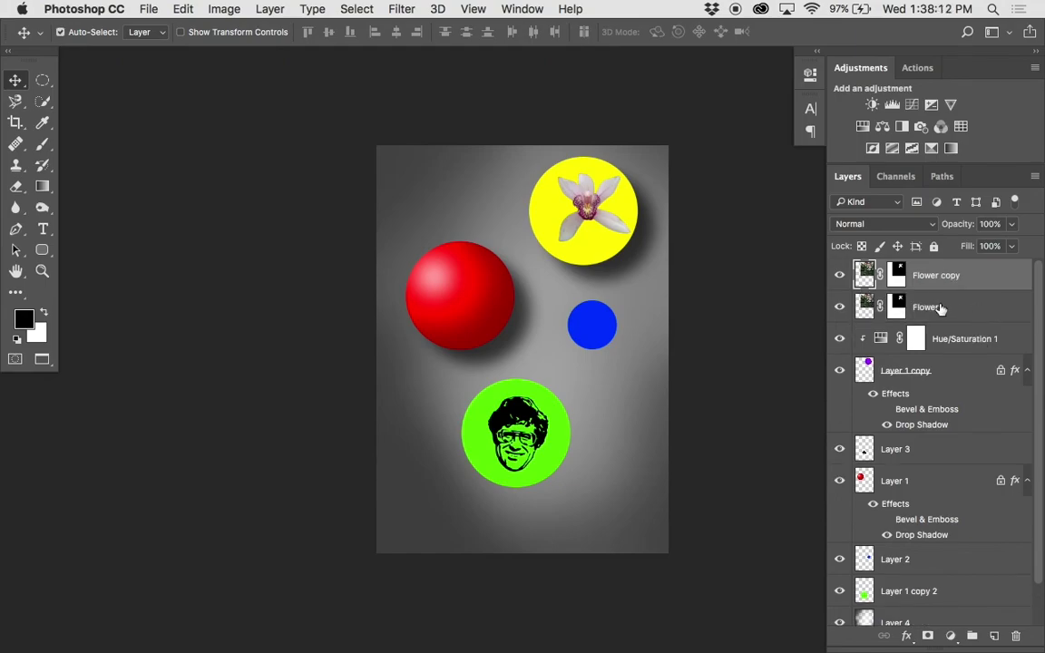
{"action": "left_click_drag", "start_coordinate": [610, 222], "coordinate": [604, 340]}
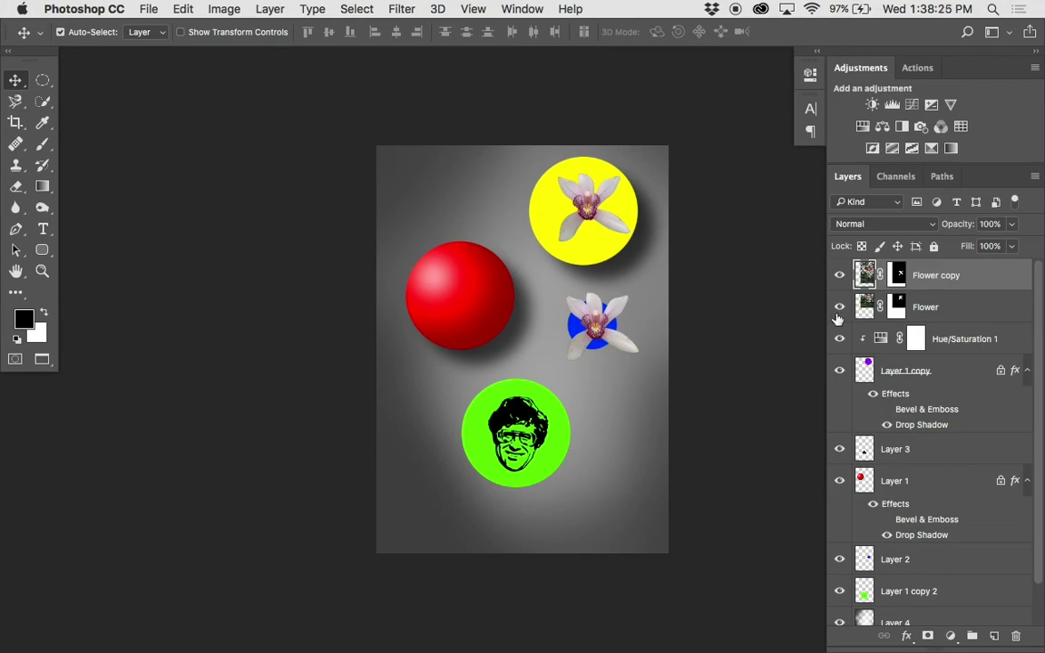
{"action": "left_click_drag", "start_coordinate": [866, 272], "coordinate": [857, 535]}
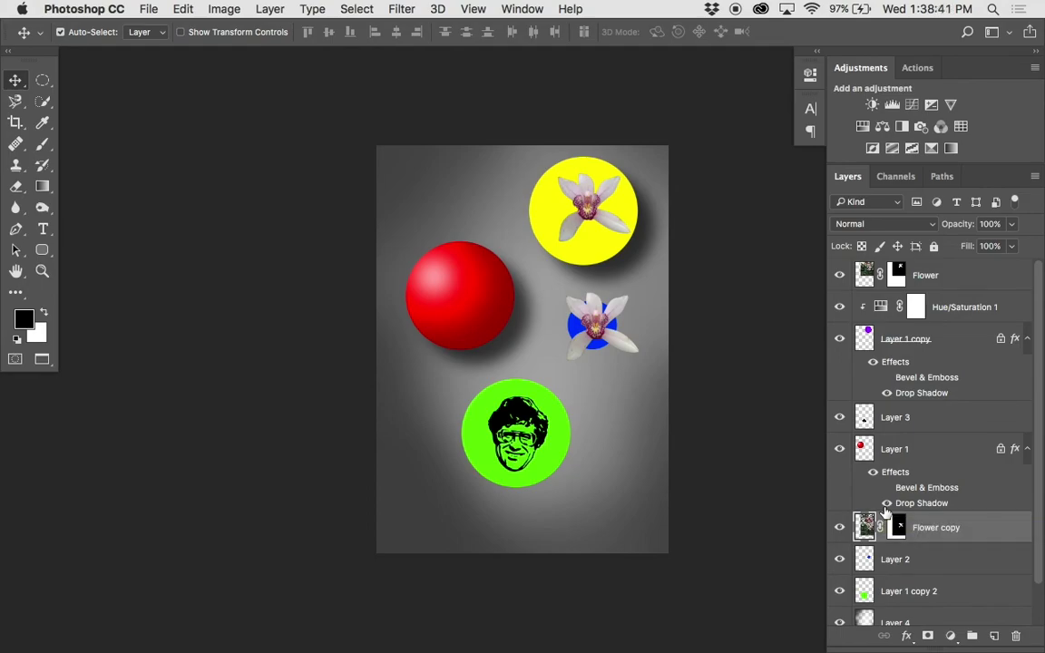
- Clip the Flower copy layer to the blue circle on Layer 2, and center the orchid within the circle
{"action": "left_click", "coordinate": [943, 537], "text": "alt"}
{"action": "left_click", "coordinate": [557, 279], "text": "super"}
{"action": "left_click", "coordinate": [557, 279], "text": "super"}
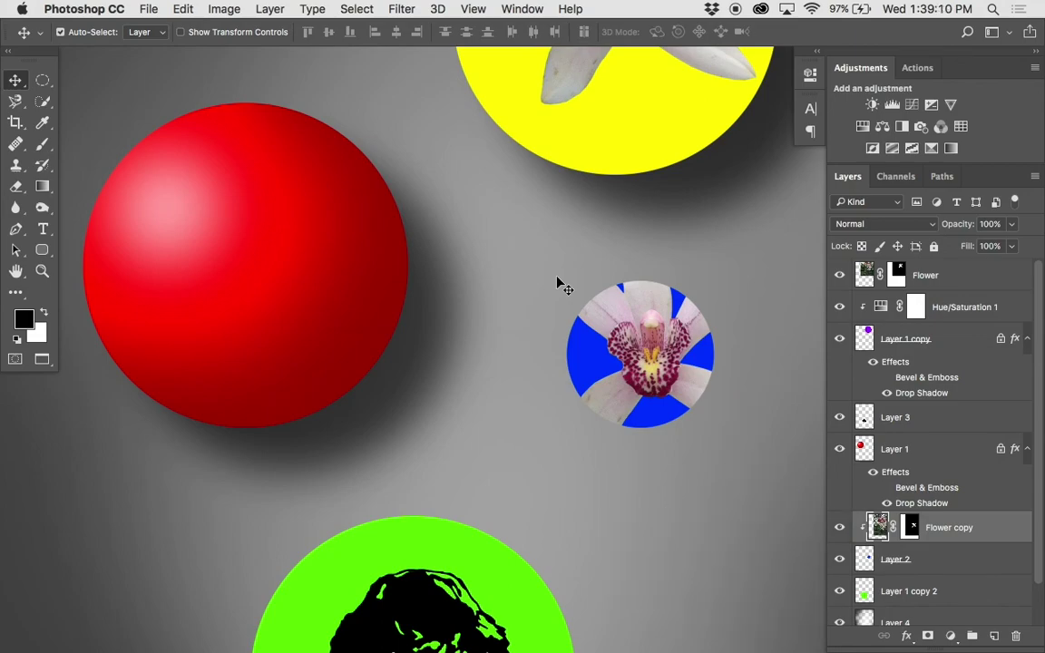
{"action": "mouse_move", "coordinate": [614, 343]}
{"action": "left_mouse_down"}
{"action": "mouse_move", "coordinate": [455, 357]}
{"action": "mouse_move", "coordinate": [555, 401]}
{"action": "mouse_move", "coordinate": [724, 344]}
{"action": "mouse_move", "coordinate": [629, 263]}
{"action": "mouse_move", "coordinate": [591, 303]}
{"action": "mouse_move", "coordinate": [624, 354]}
{"action": "left_mouse_up"}
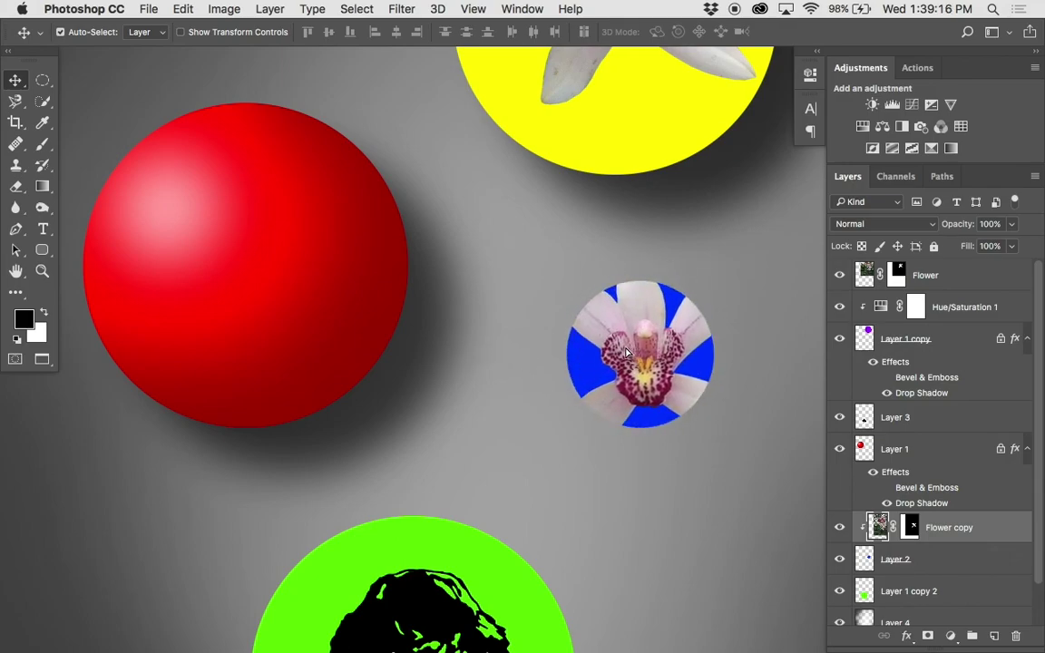
- Switch to Finder and open the leather-background wedding layout from the Promo Piece Demo folder in Photoshop
{"action": "mouse_move", "coordinate": [322, 631]}
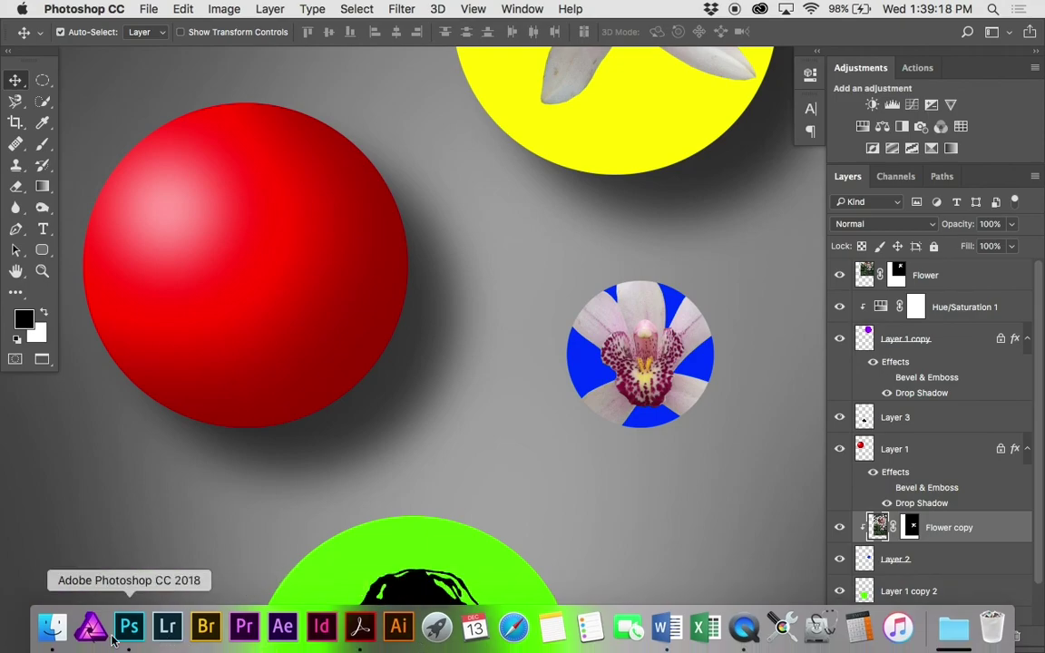
{"action": "left_click", "coordinate": [56, 635]}
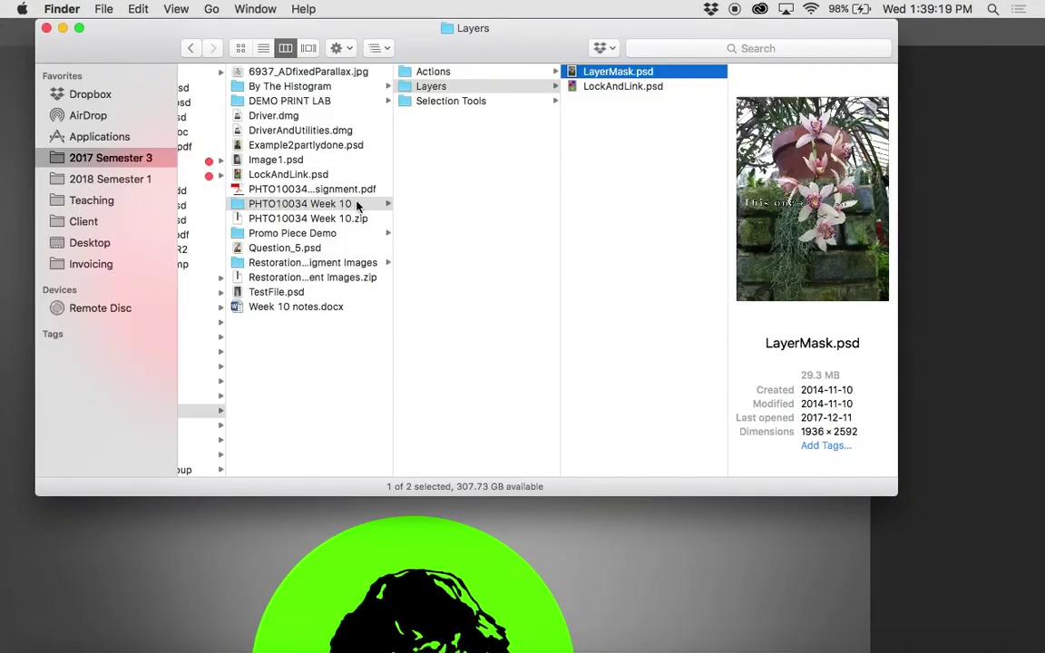
{"action": "left_click", "coordinate": [277, 203]}
{"action": "left_click", "coordinate": [294, 234]}
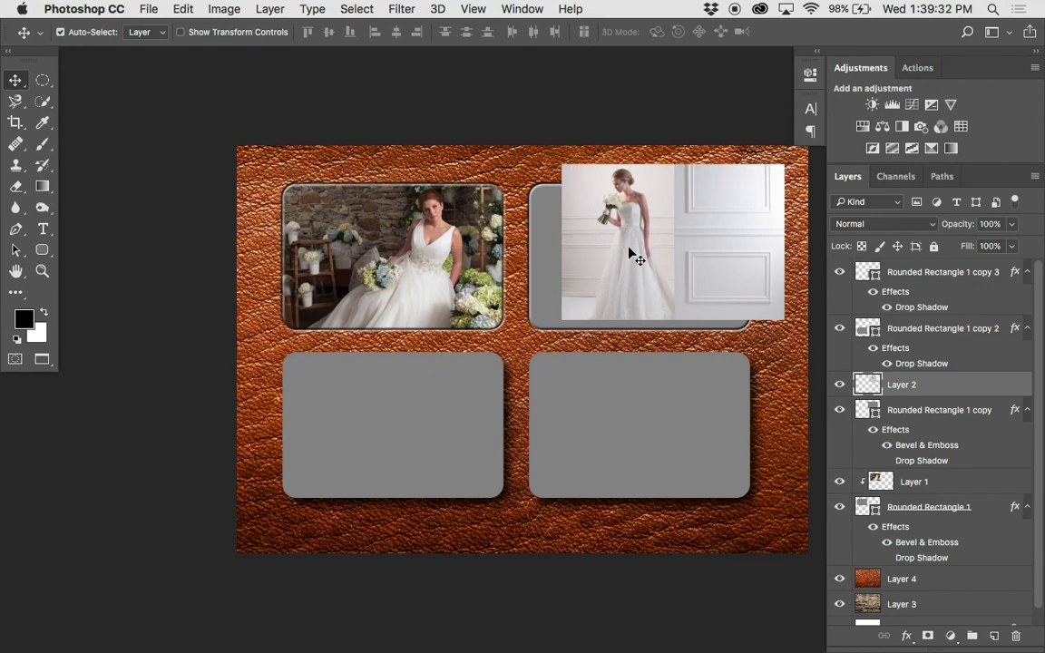
- Move the standing bride photo on Layer 2 partly off the upper-right frame to expose the rounded rectangle beneath it
{"action": "mouse_move", "coordinate": [632, 254]}
{"action": "left_mouse_down"}
{"action": "mouse_move", "coordinate": [672, 254]}
{"action": "mouse_move", "coordinate": [654, 235]}
{"action": "mouse_move", "coordinate": [631, 236]}
{"action": "left_mouse_up"}
{"action": "key", "text": "super+z"}
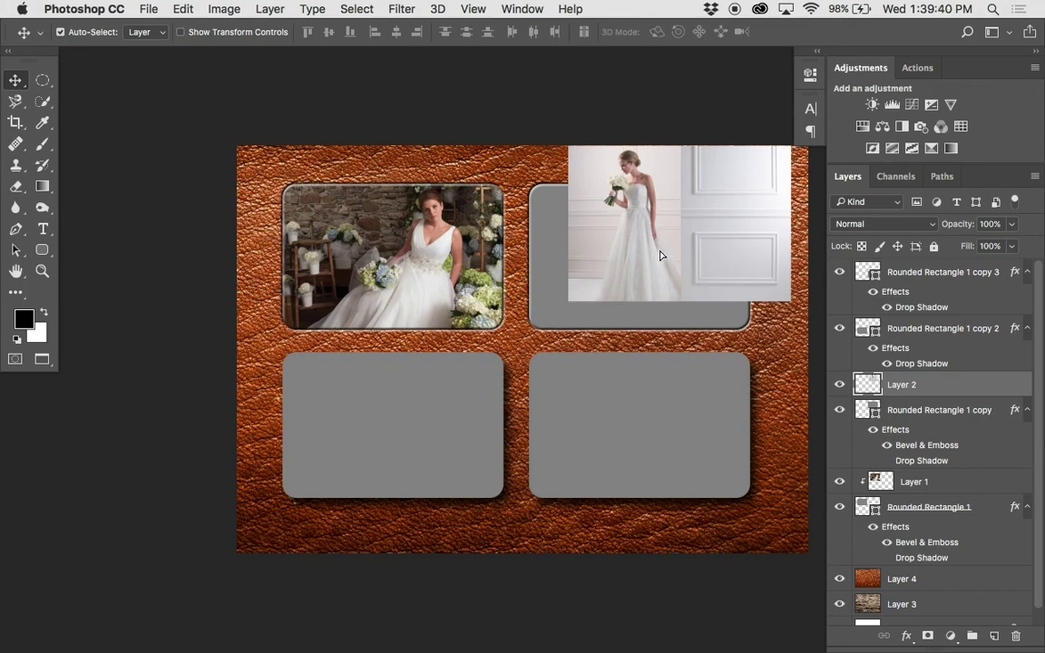
{"action": "left_click_drag", "start_coordinate": [660, 255], "coordinate": [740, 315]}
- Toggle the visibility, Bevel & Emboss and Drop Shadow of Rounded Rectangle 1 copy to compare the frame's appearance, restoring the original effects
{"action": "left_click", "coordinate": [548, 245]}
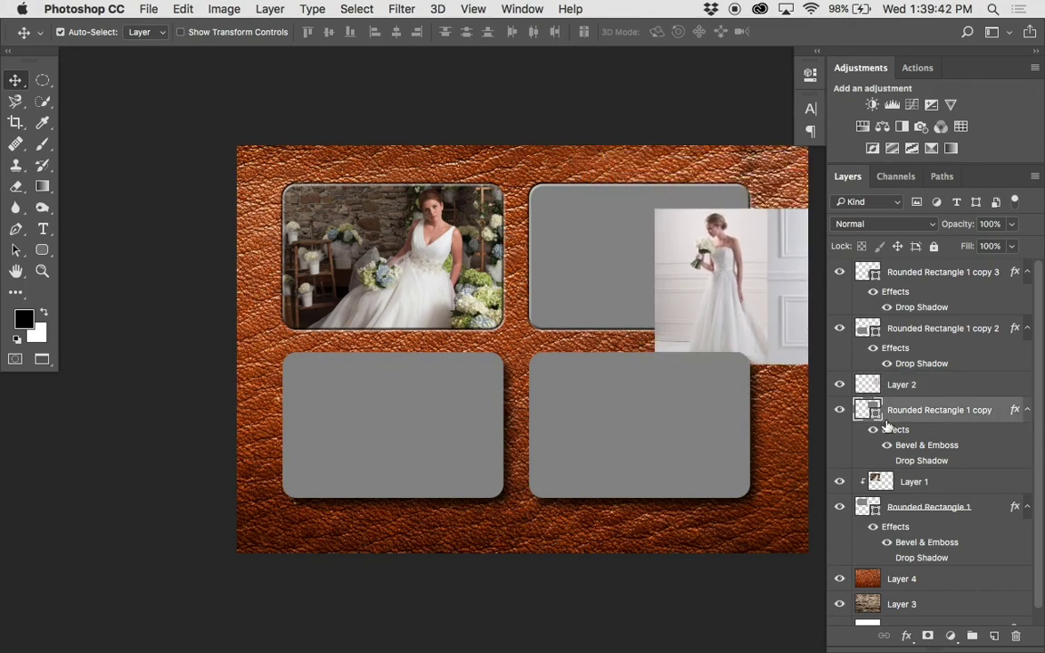
{"action": "left_click", "coordinate": [839, 410]}
{"action": "left_click", "coordinate": [839, 410]}
{"action": "left_click", "coordinate": [888, 444]}
{"action": "left_click", "coordinate": [888, 445]}
{"action": "left_click", "coordinate": [888, 445]}
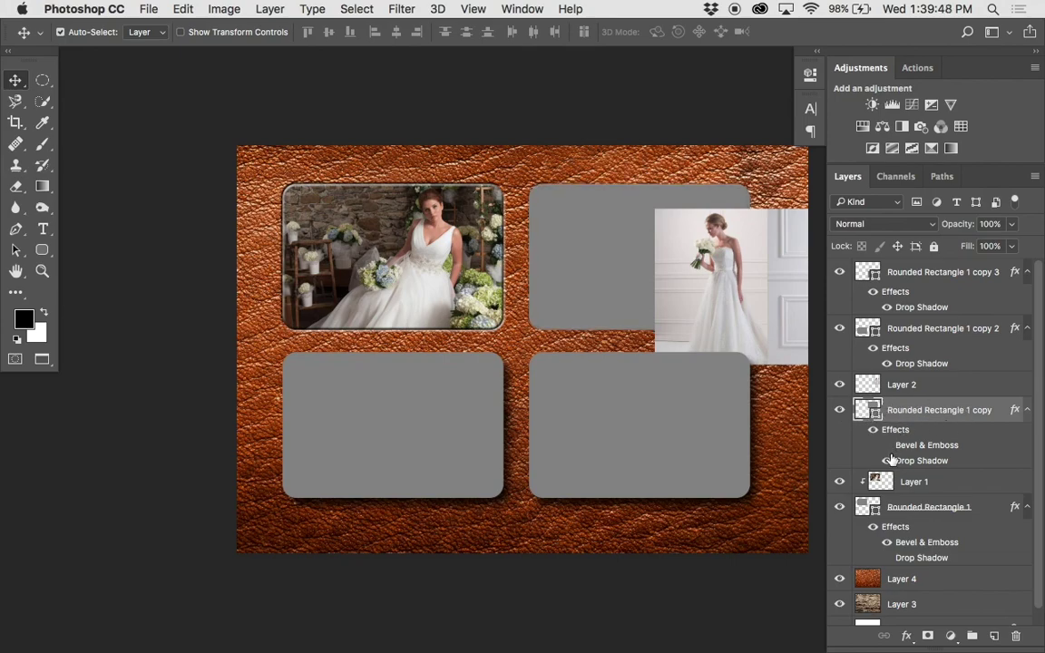
{"action": "left_click", "coordinate": [887, 460]}
{"action": "left_click", "coordinate": [888, 444]}
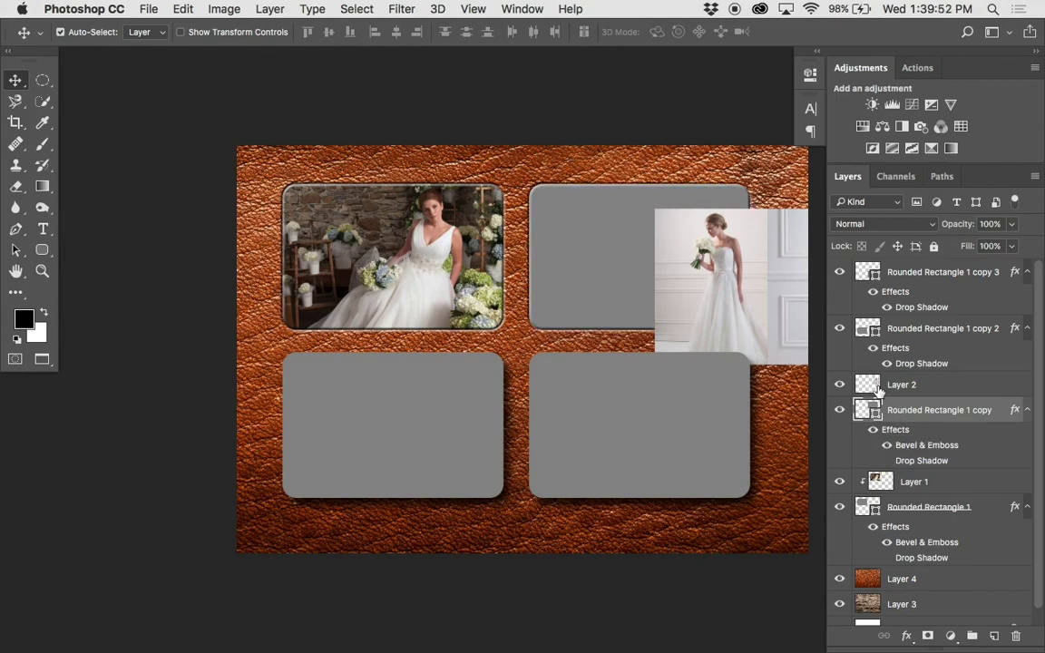
- Toggle Layer 2's visibility off and on, and move the standing bride photo back over the upper-right frame
{"action": "left_click", "coordinate": [893, 385]}
{"action": "left_click", "coordinate": [838, 384]}
{"action": "left_click", "coordinate": [839, 384]}
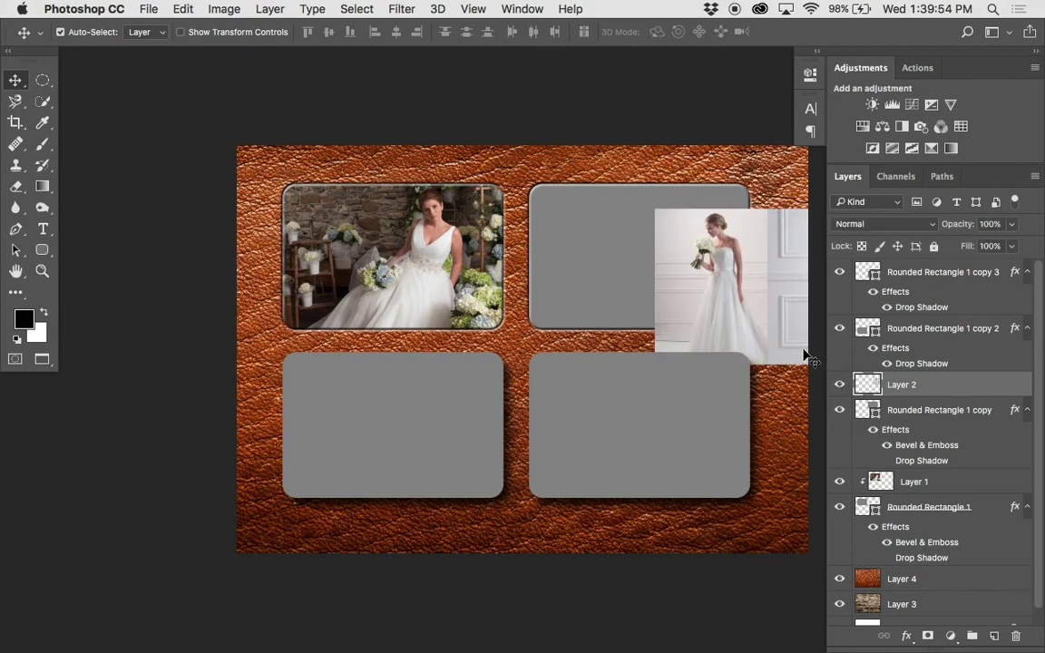
{"action": "left_click_drag", "start_coordinate": [763, 295], "coordinate": [635, 256]}
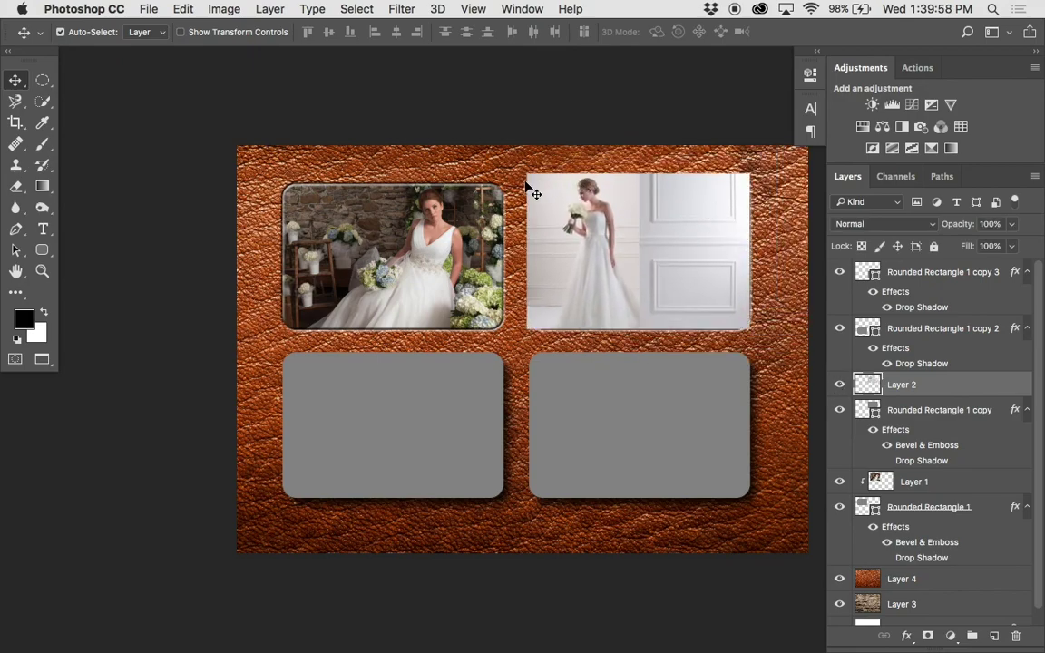
{"action": "left_click_drag", "start_coordinate": [622, 228], "coordinate": [676, 204]}
- Clip Layer 2 to Rounded Rectangle 1 copy, and reposition the bride photo to fill the rounded frame
{"action": "left_click_drag", "start_coordinate": [905, 395], "coordinate": [905, 393]}
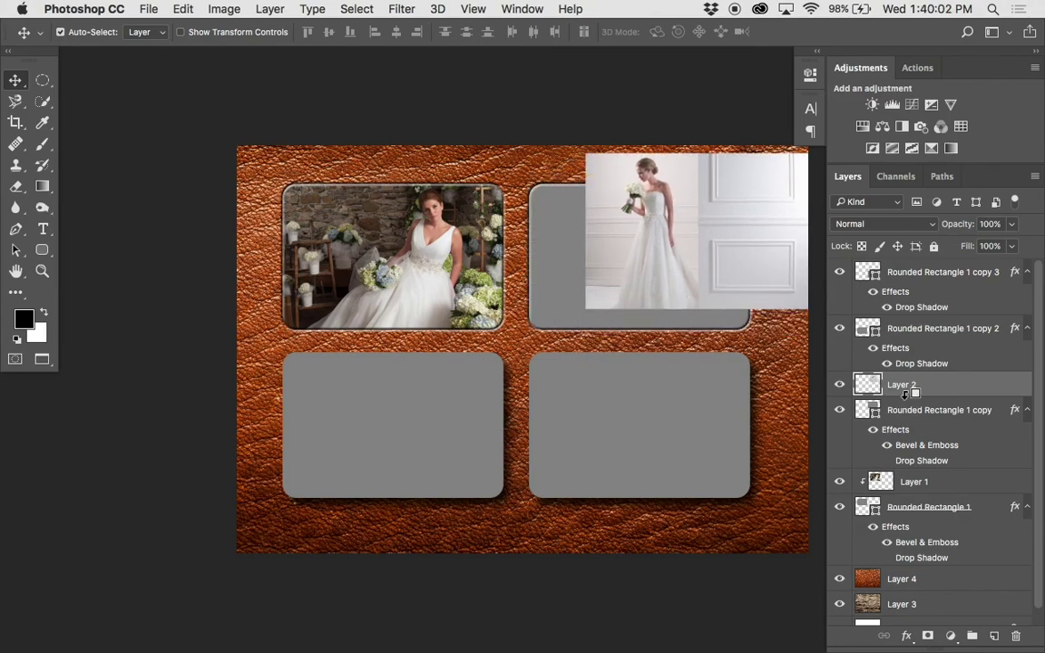
{"action": "left_click", "coordinate": [904, 394], "text": "alt"}
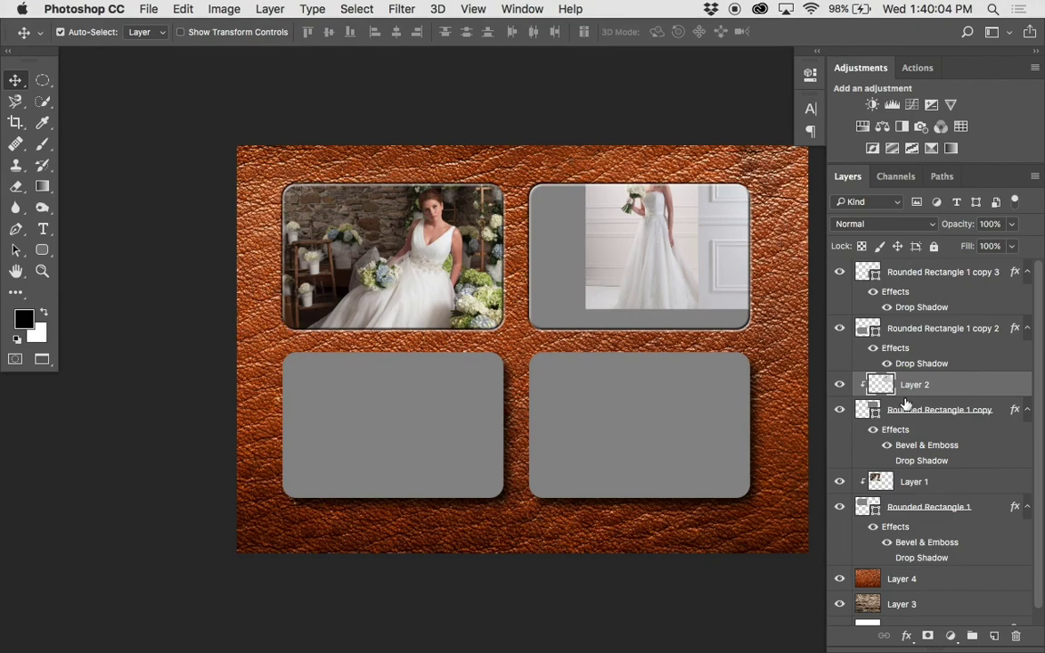
{"action": "left_click_drag", "start_coordinate": [708, 247], "coordinate": [658, 278]}
{"action": "key", "text": "Down"}
{"action": "key", "text": "Down"}
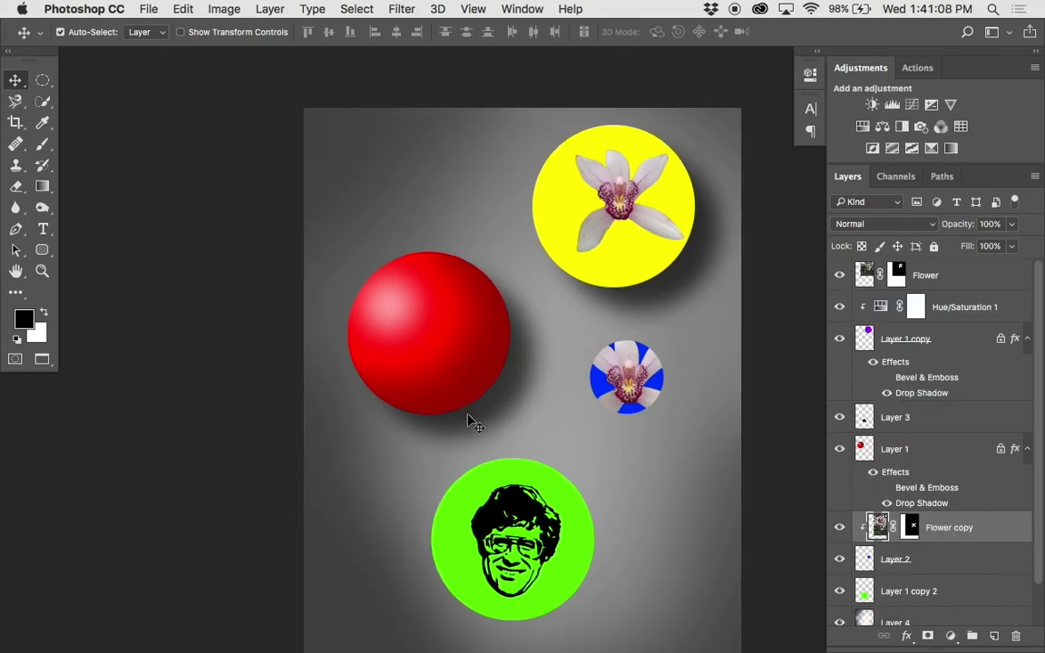
{"action": "scroll", "coordinate": [468, 419], "scroll_direction": "right", "scroll_amount": 3}
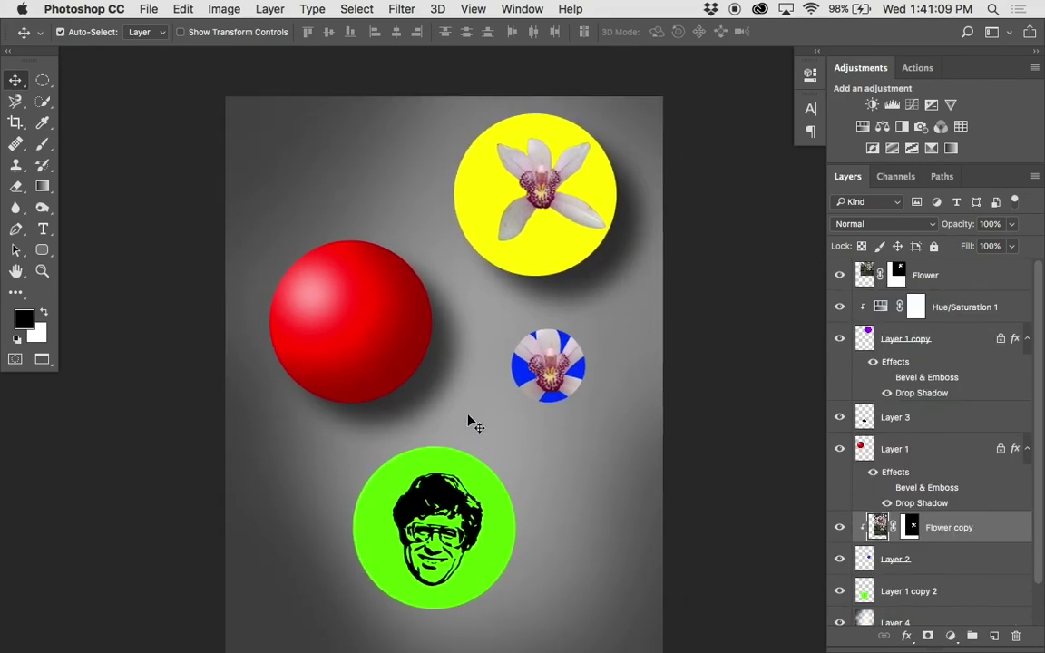